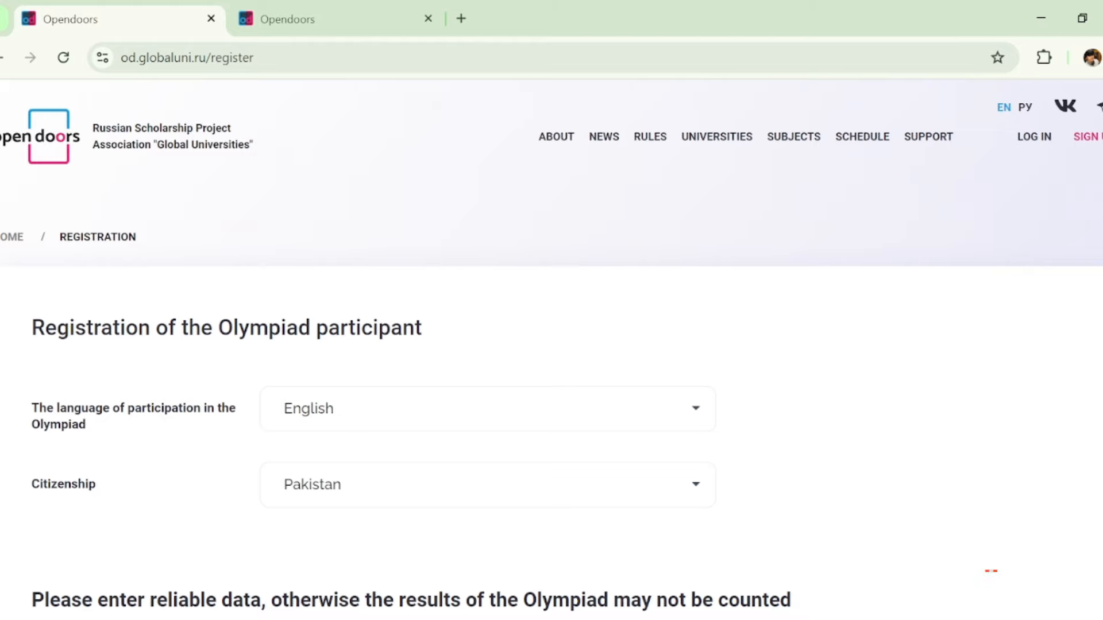
Step: Enter 03/04/1999 as the date of birth and select Male as the sex
scroll(551, 349, "down", 5)
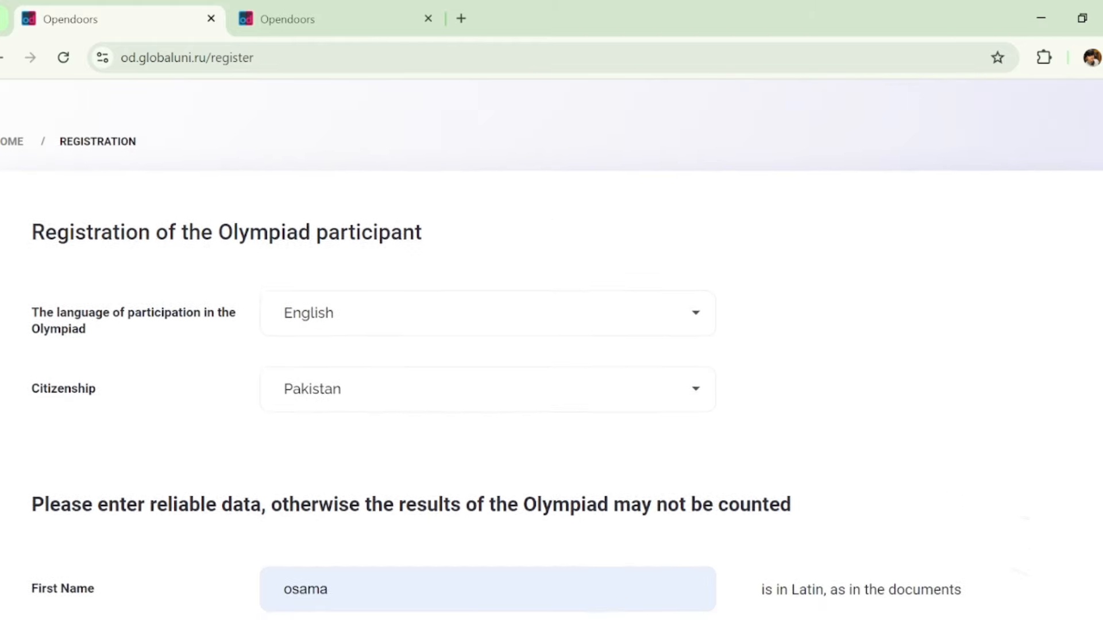
scroll(551, 350, "down", 3)
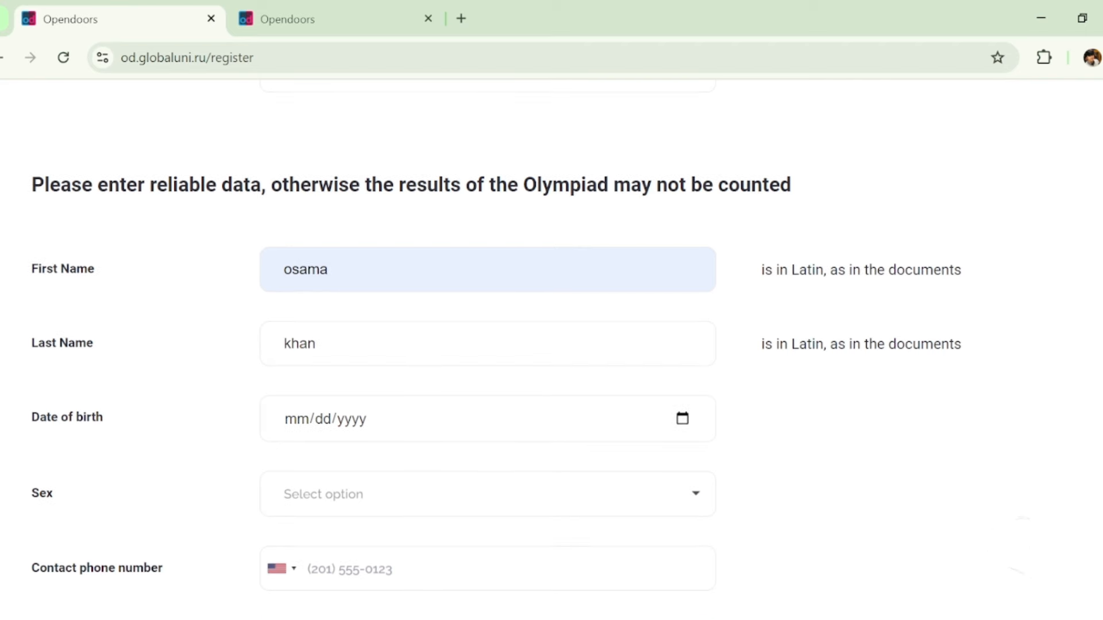
scroll(488, 351, "down", 1)
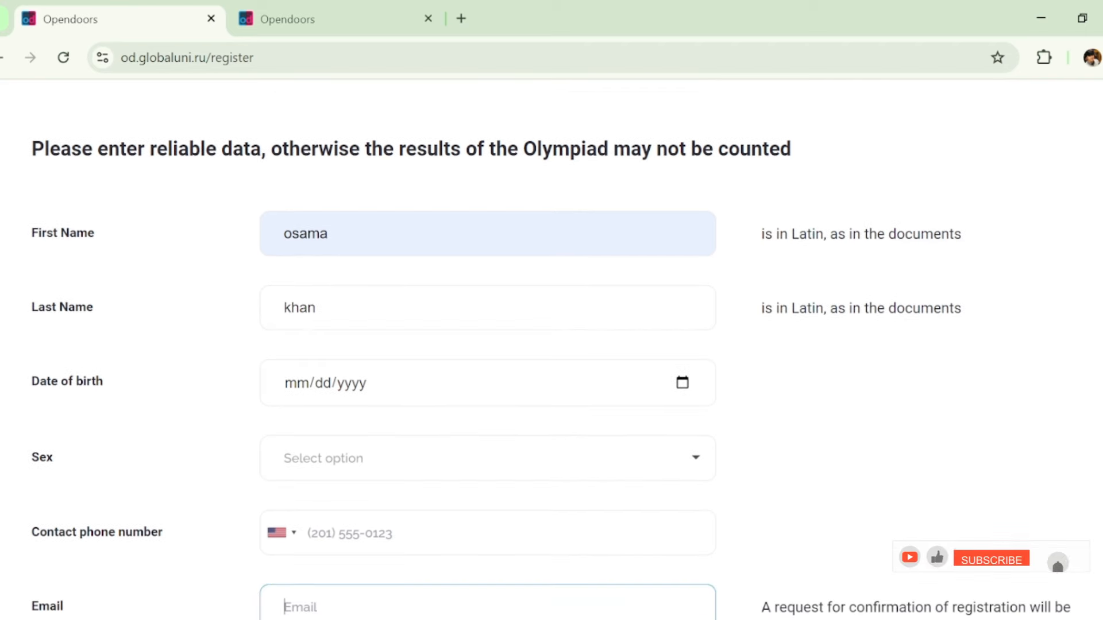
scroll(488, 350, "down", 1)
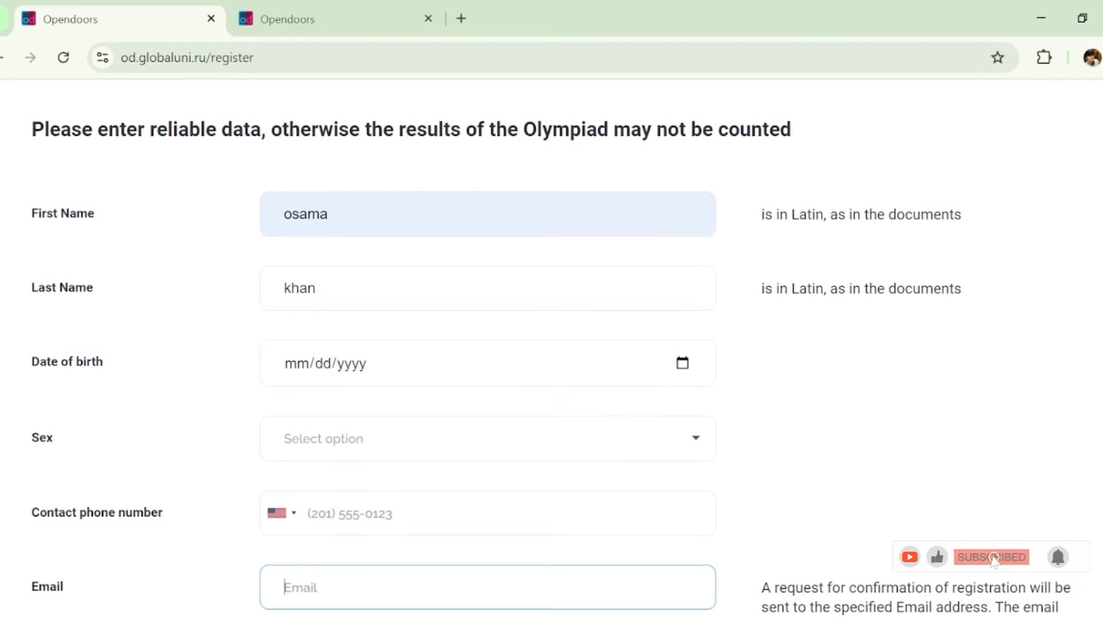
scroll(552, 365, "down", 1)
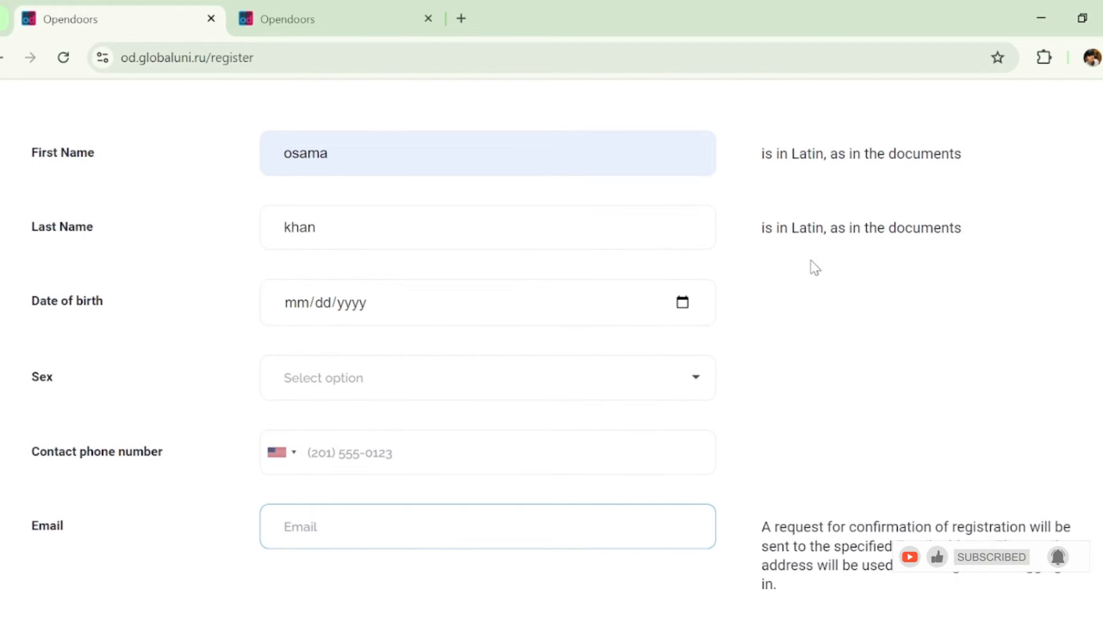
left_click(678, 314)
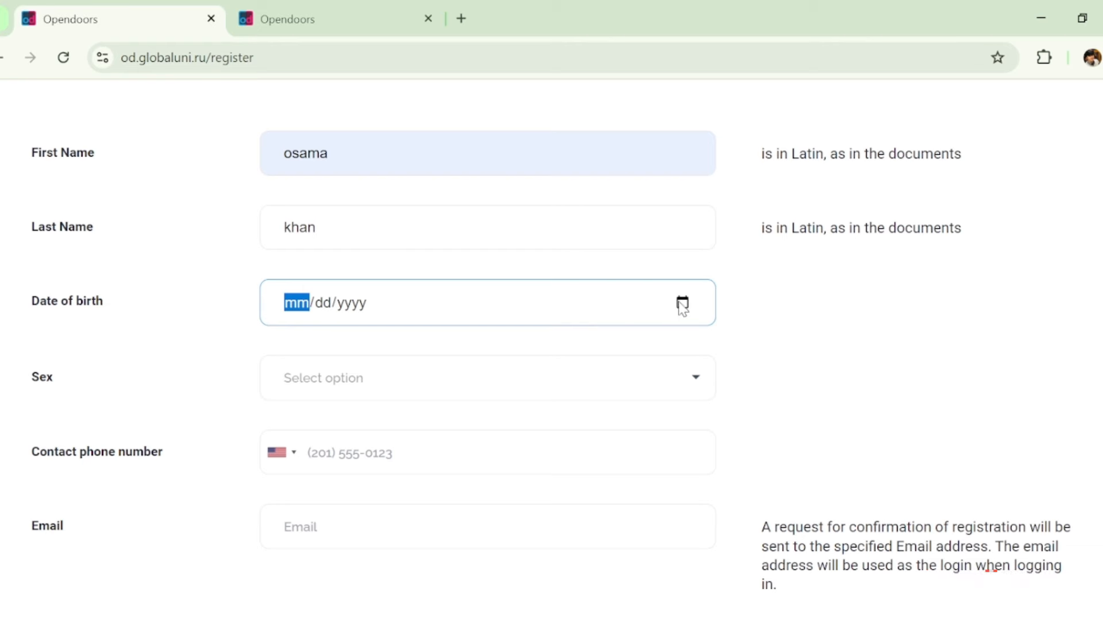
type("03041999")
left_click(226, 348)
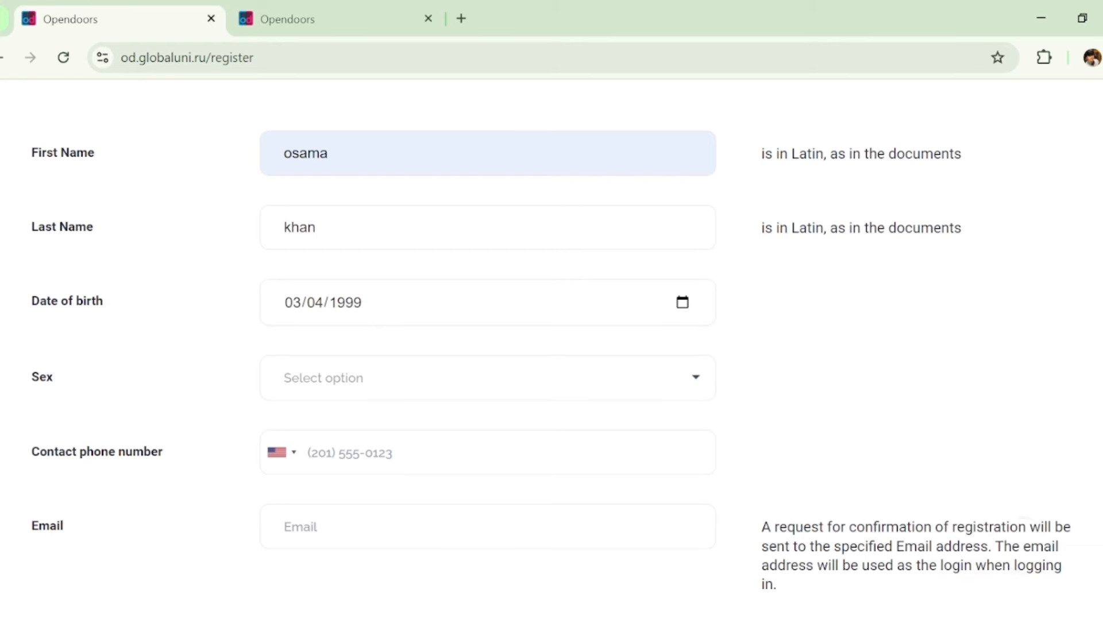
scroll(732, 299, "down", 1)
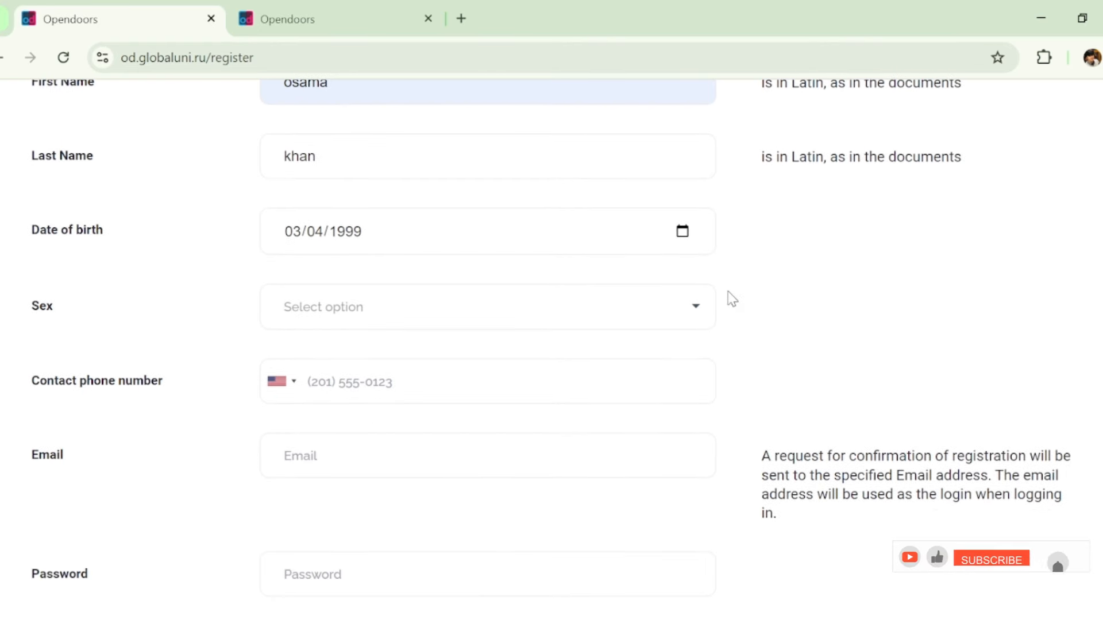
left_click(675, 308)
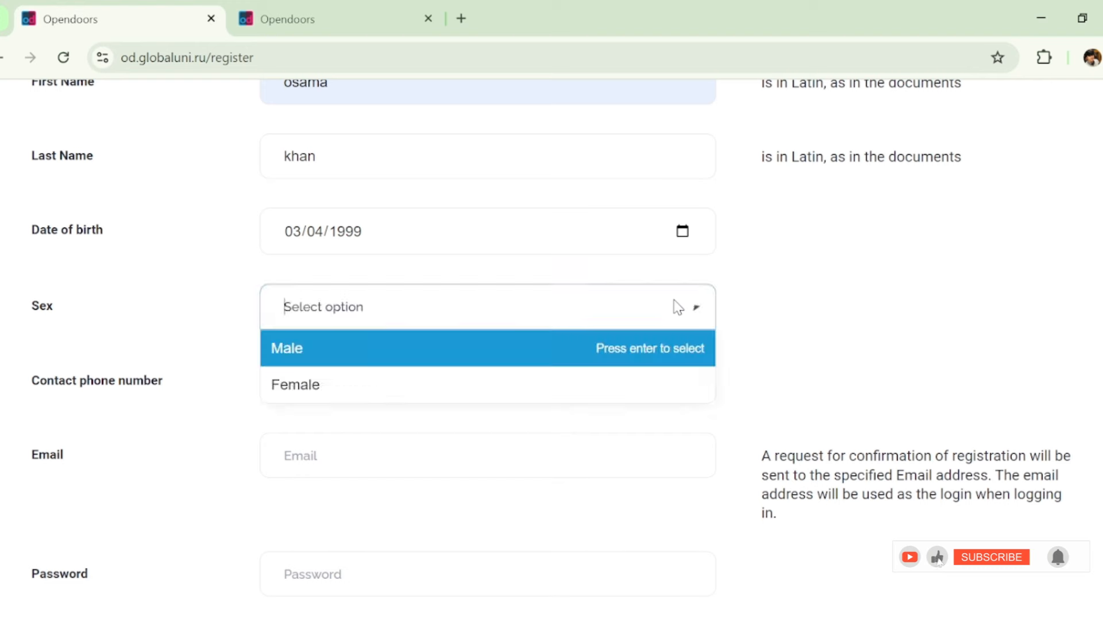
left_click(489, 350)
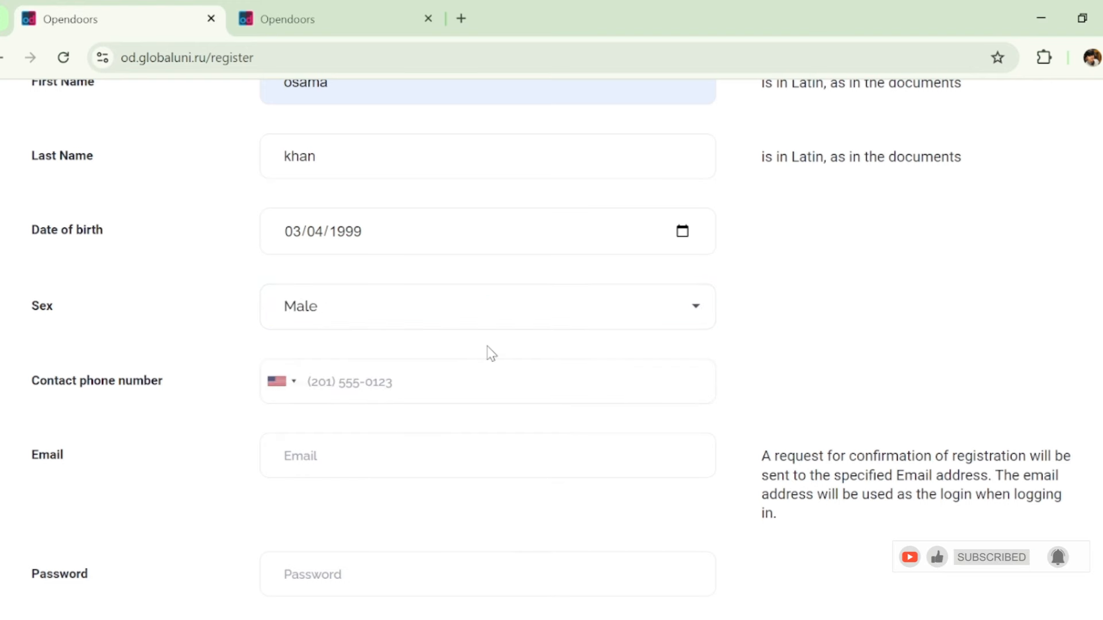
scroll(1097, 383, "down", 1)
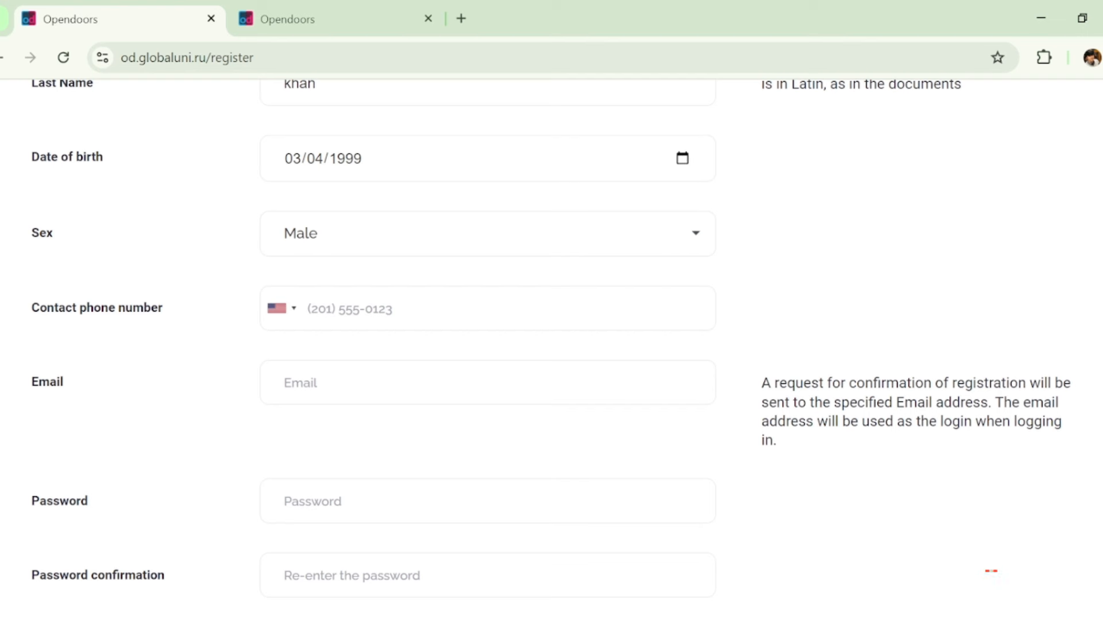
Step: Set the phone number's country code to Pakistan by searching 'pak'
left_click(297, 317)
type("p")
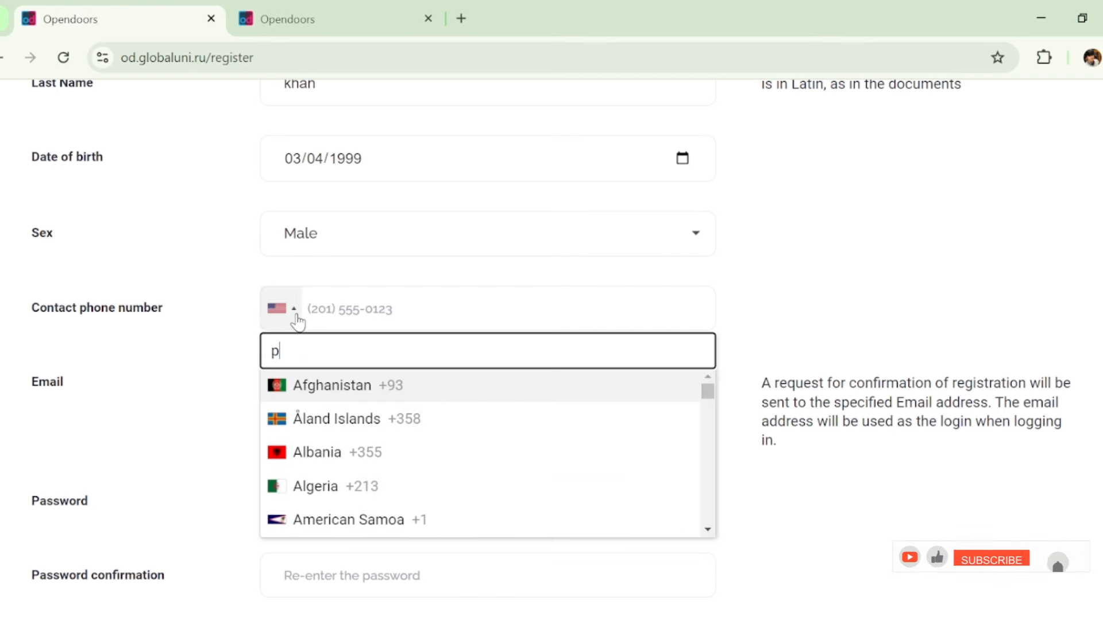
type("ak")
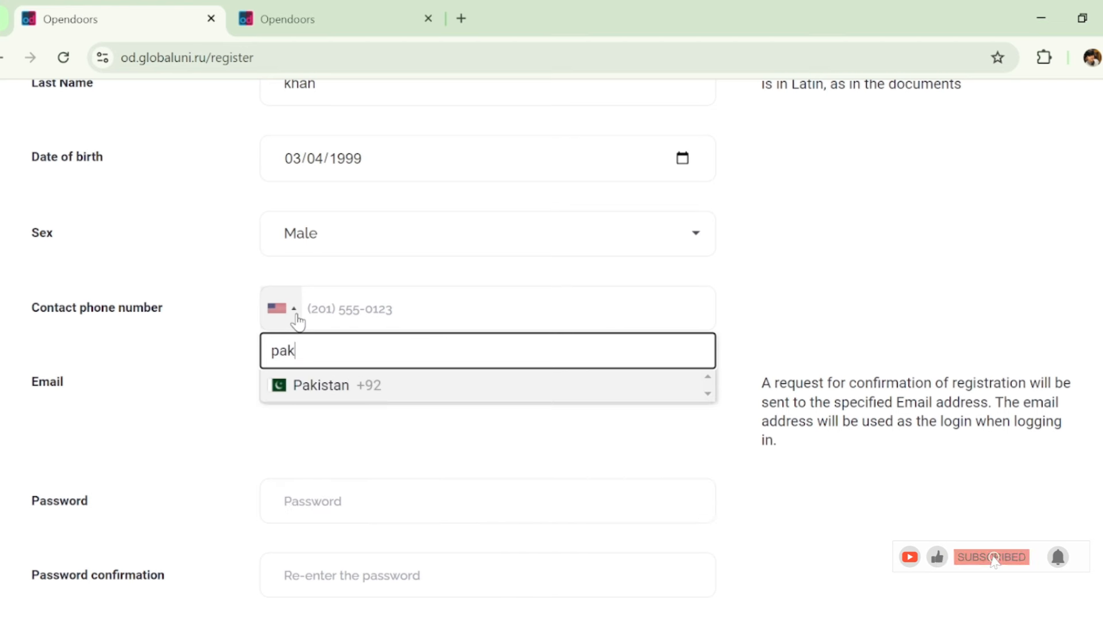
key("Return")
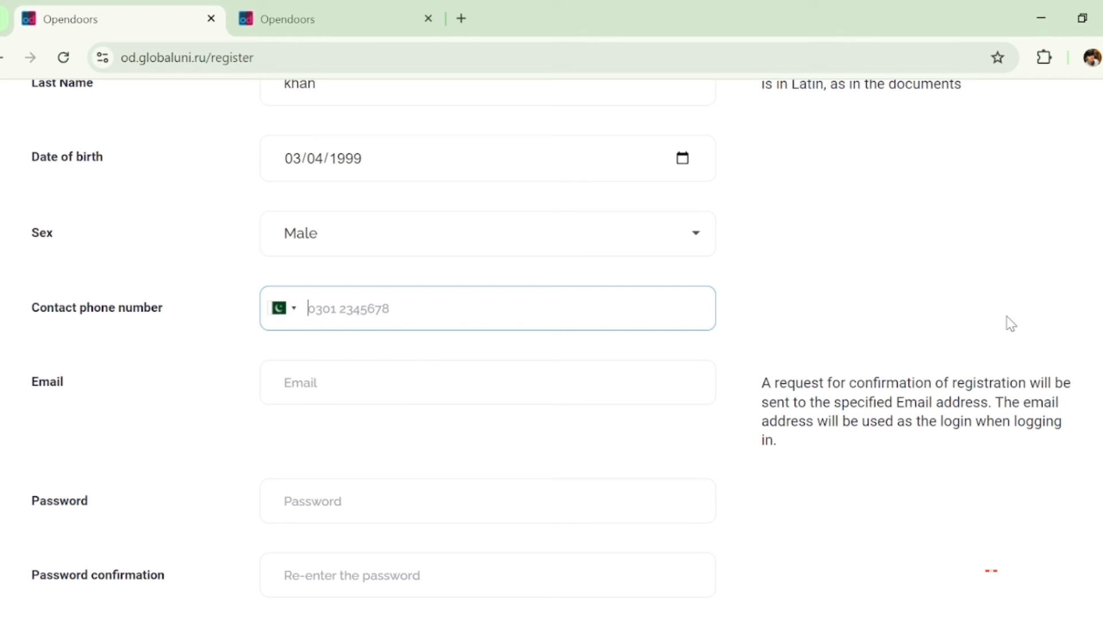
scroll(552, 339, "down", 2)
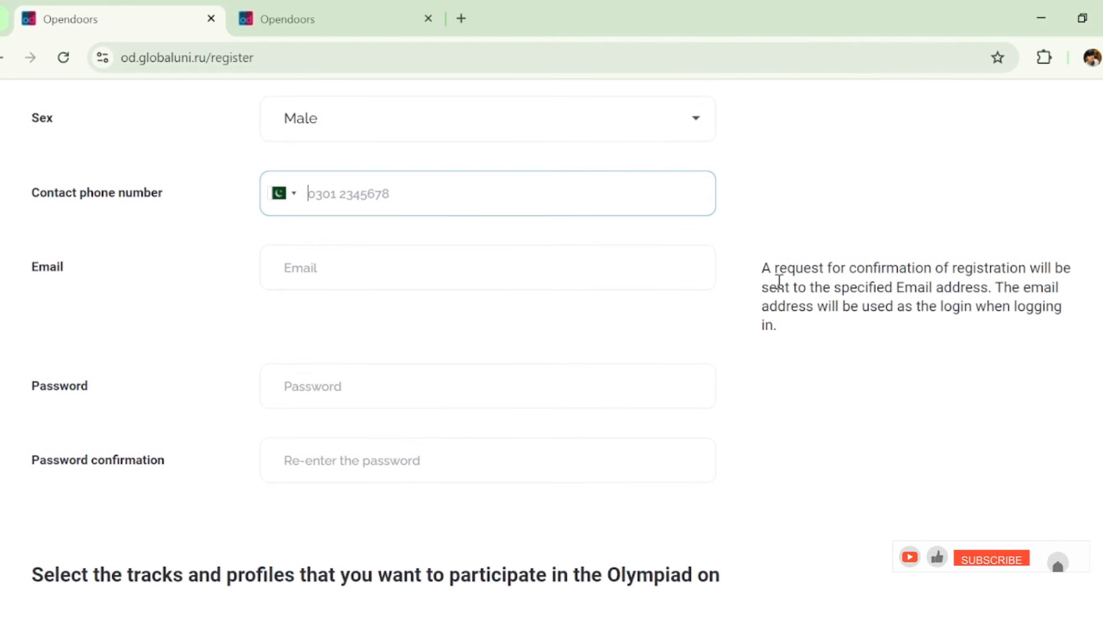
Step: Add Biology & Biotechnology to the Bachelor track, then remove it again
scroll(552, 345, "down", 3)
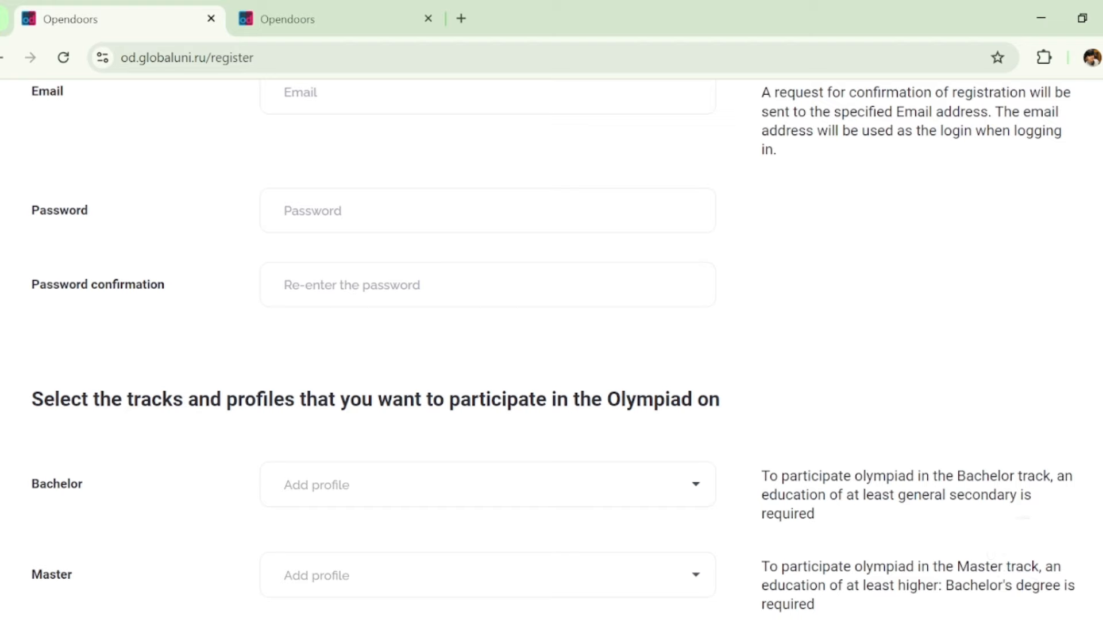
scroll(552, 345, "down", 4)
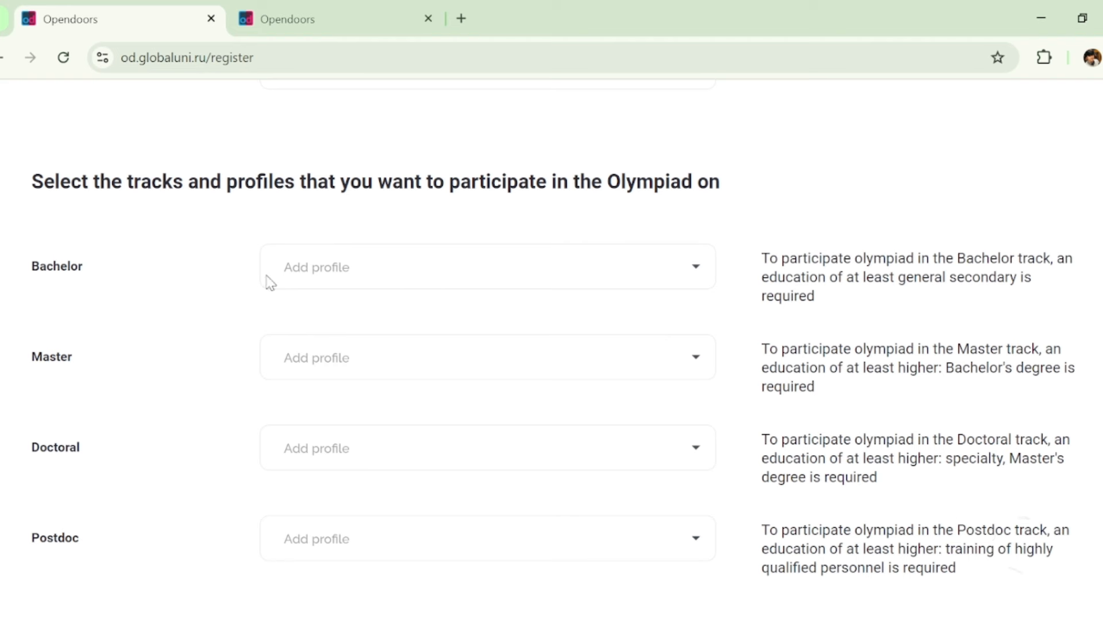
left_click(456, 276)
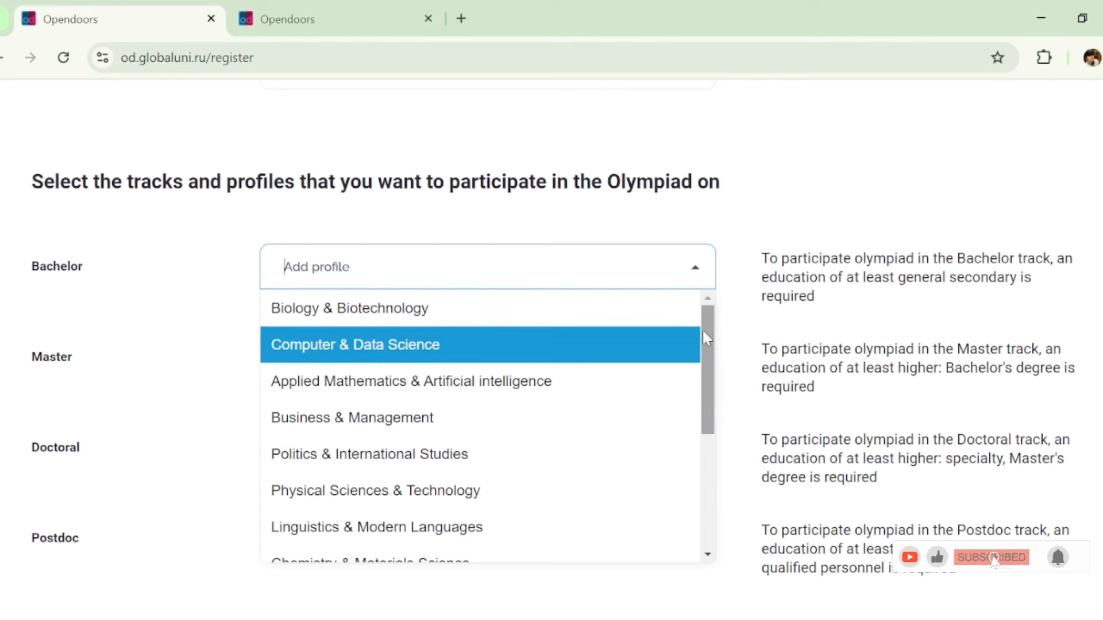
left_click_drag(712, 342, 721, 316)
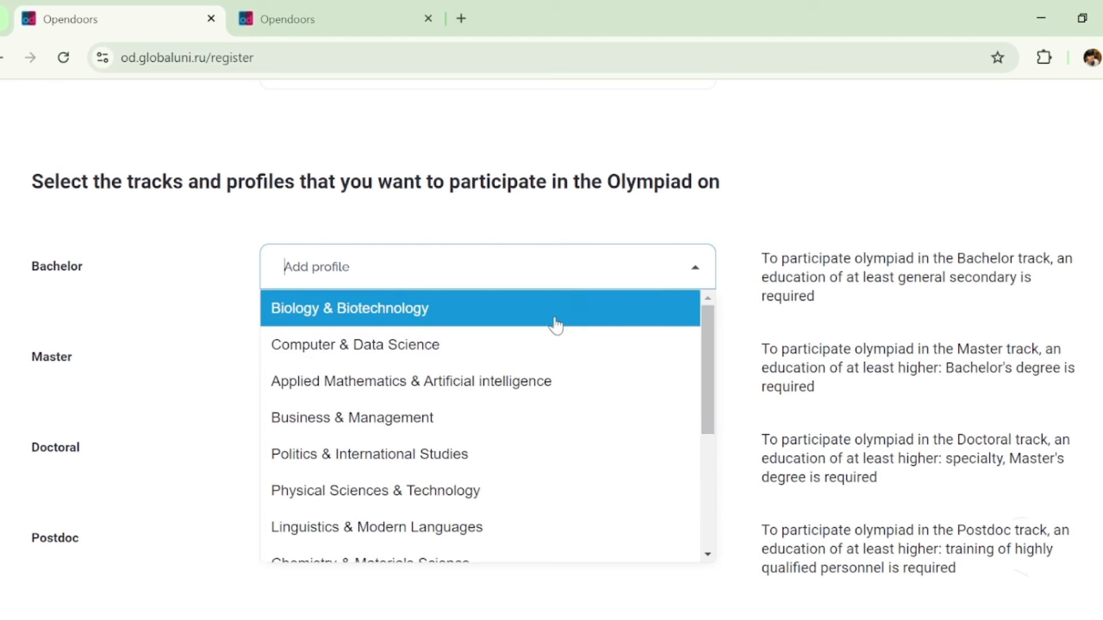
left_click(556, 323)
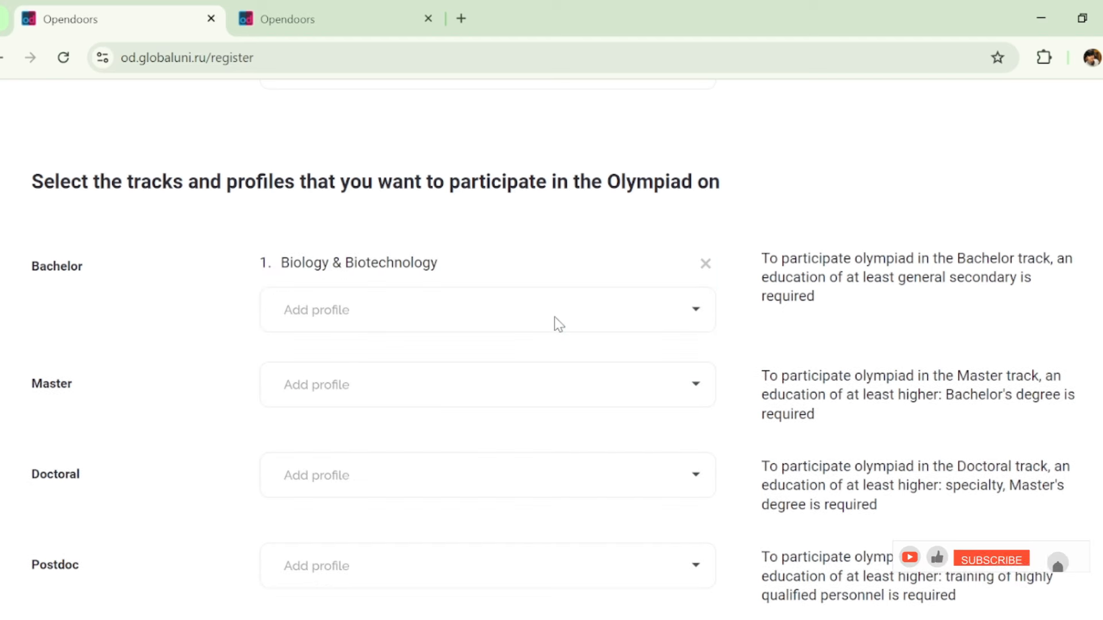
left_click(554, 321)
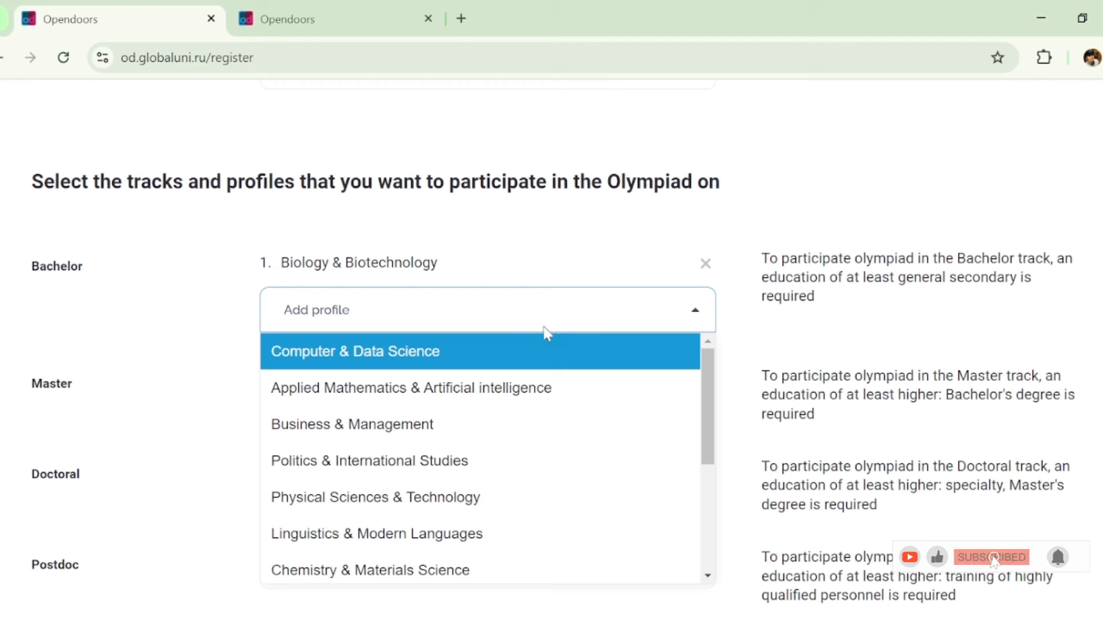
scroll(380, 305, "down", 1)
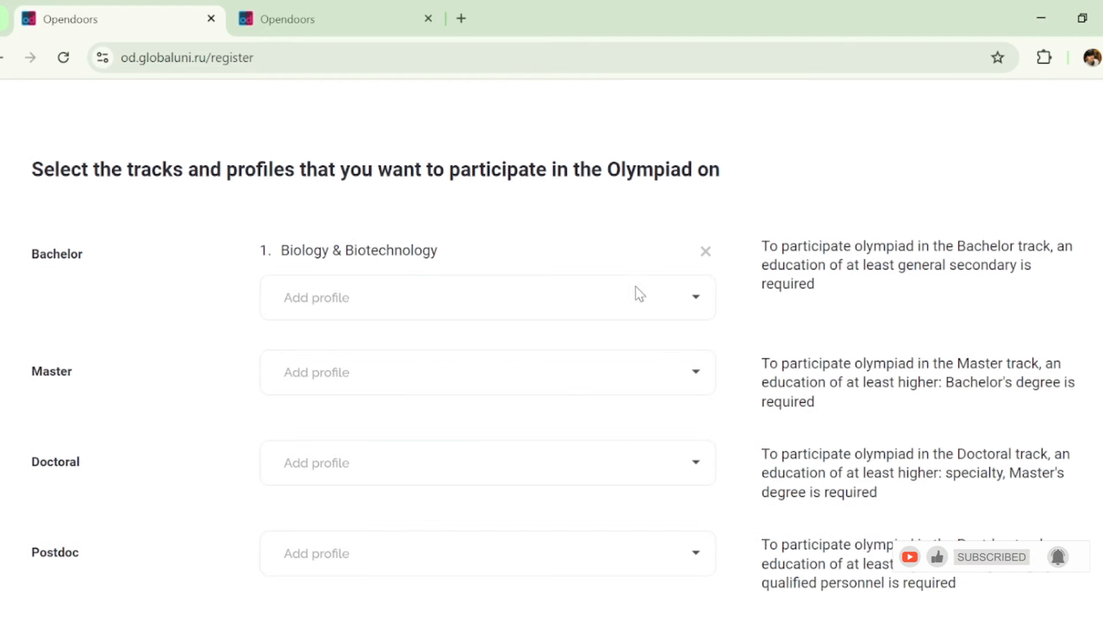
left_click(705, 251)
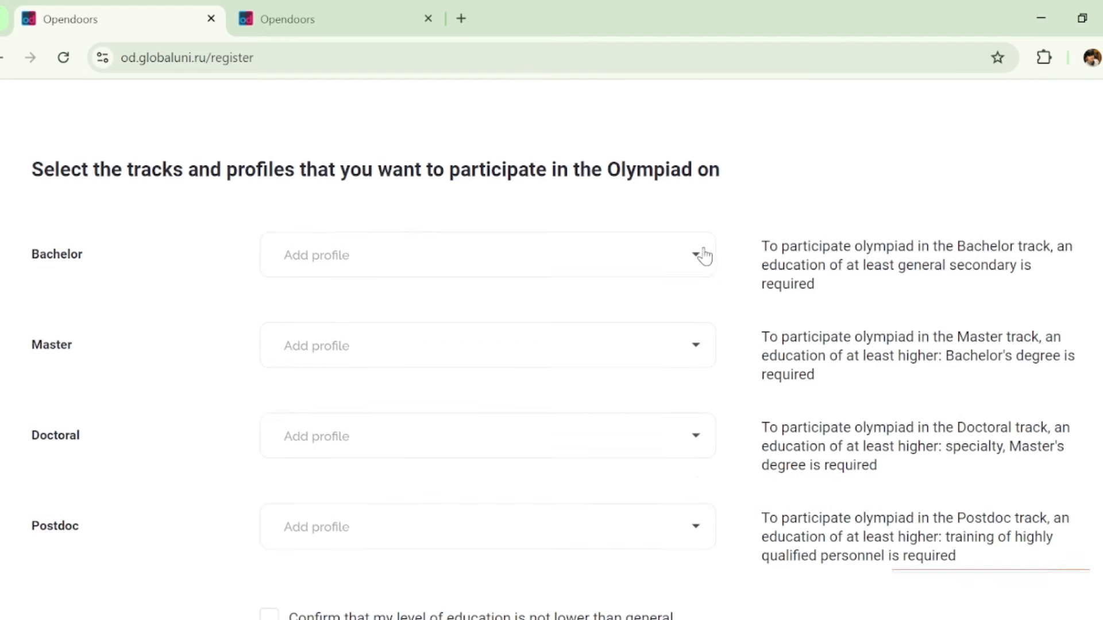
Step: Choose Biology & Biotechnology as the Master track profile
left_click(569, 346)
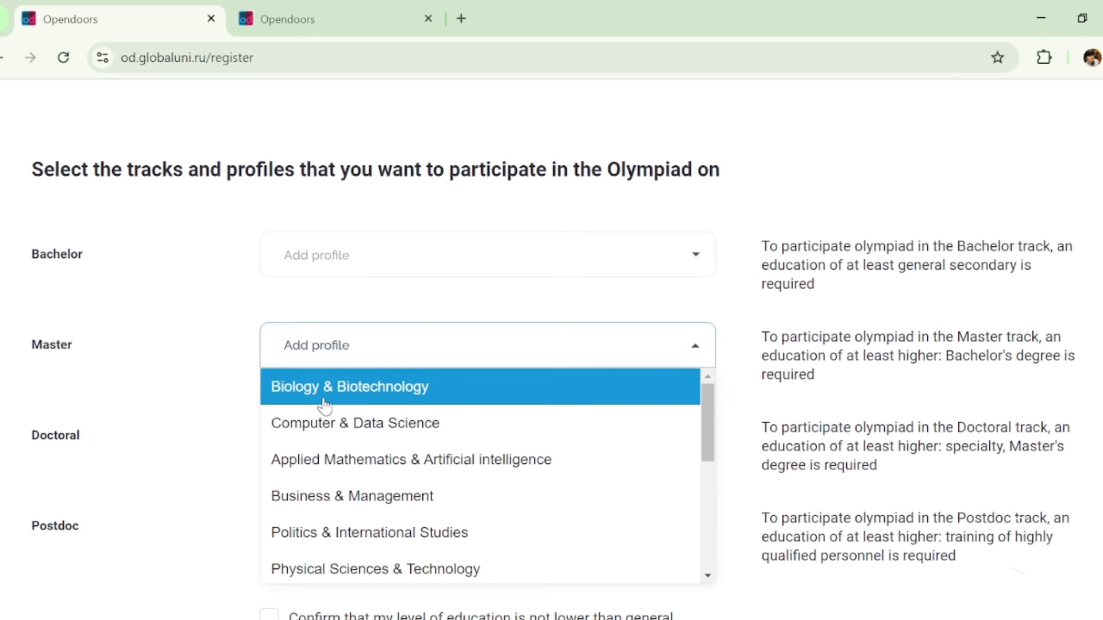
left_click(388, 405)
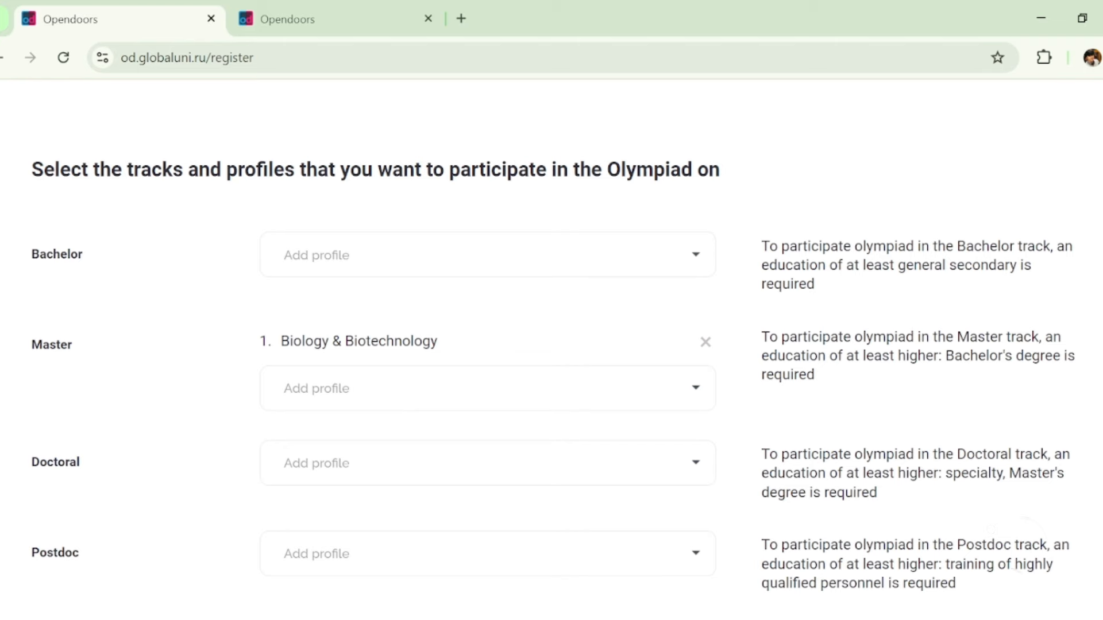
scroll(552, 345, "down", 2)
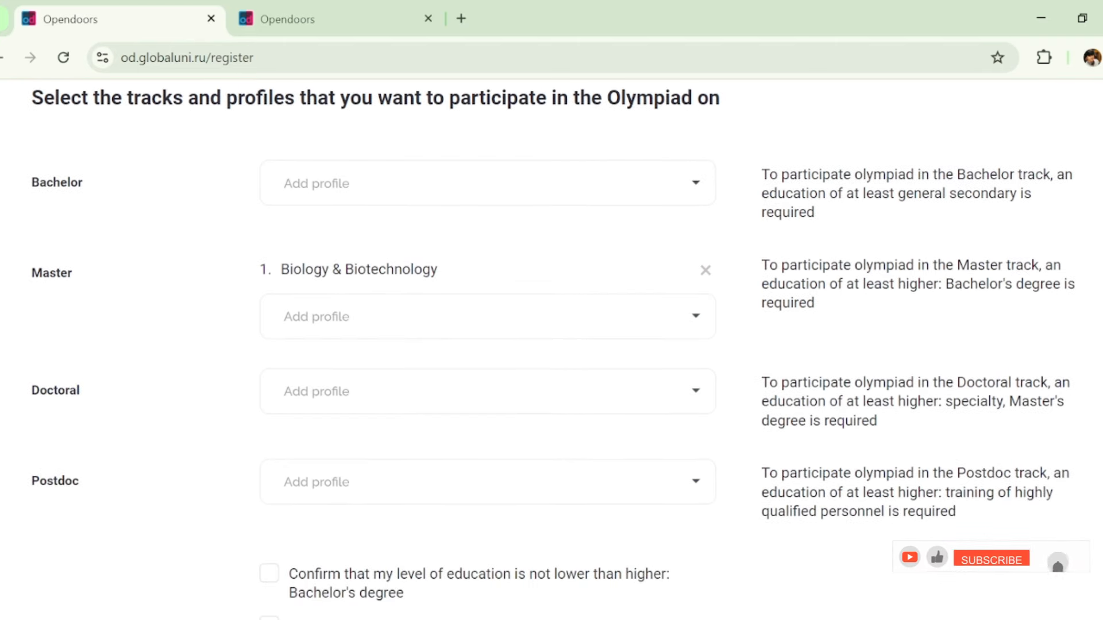
scroll(435, 382, "down", 3)
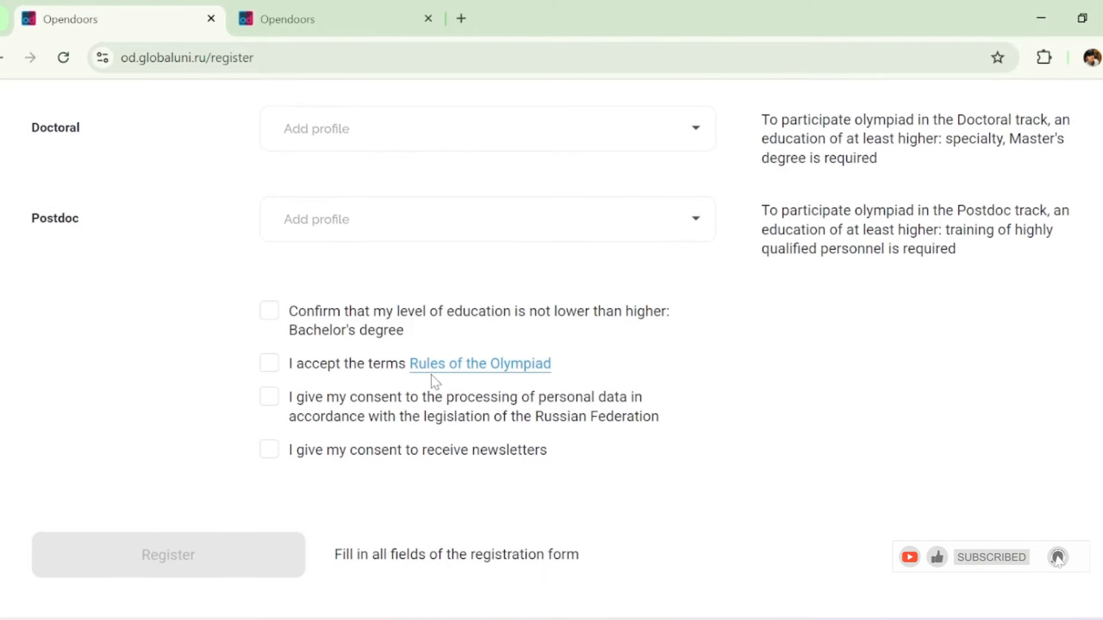
Step: Tick the Bachelor's-degree confirmation, Olympiad rules, personal-data consent and newsletter boxes
left_click(268, 316)
left_click(268, 365)
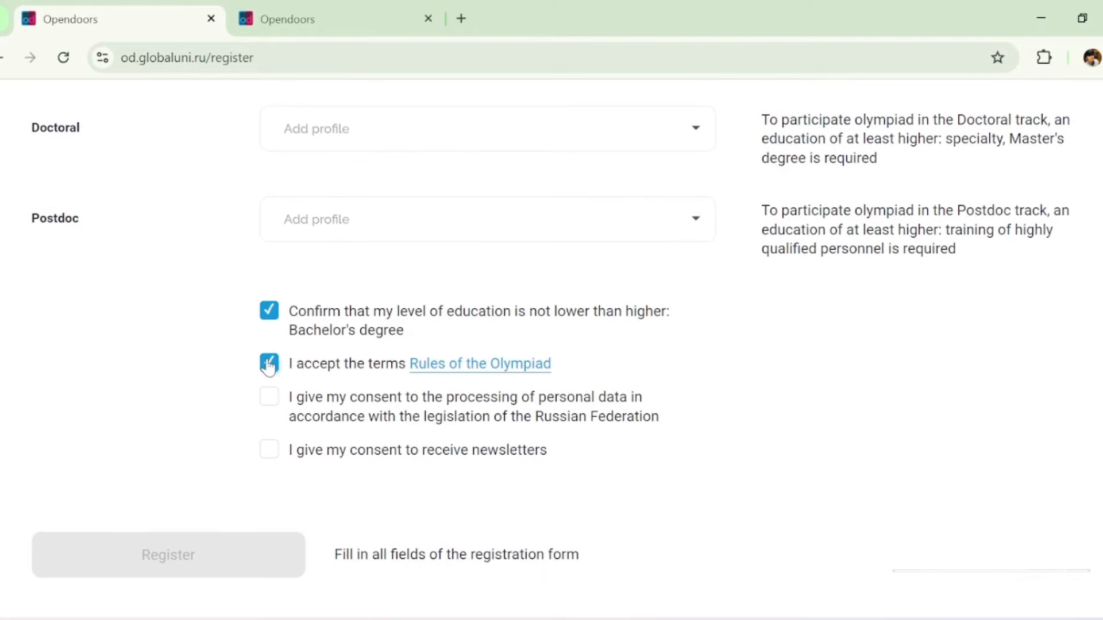
left_click(269, 401)
left_click(268, 454)
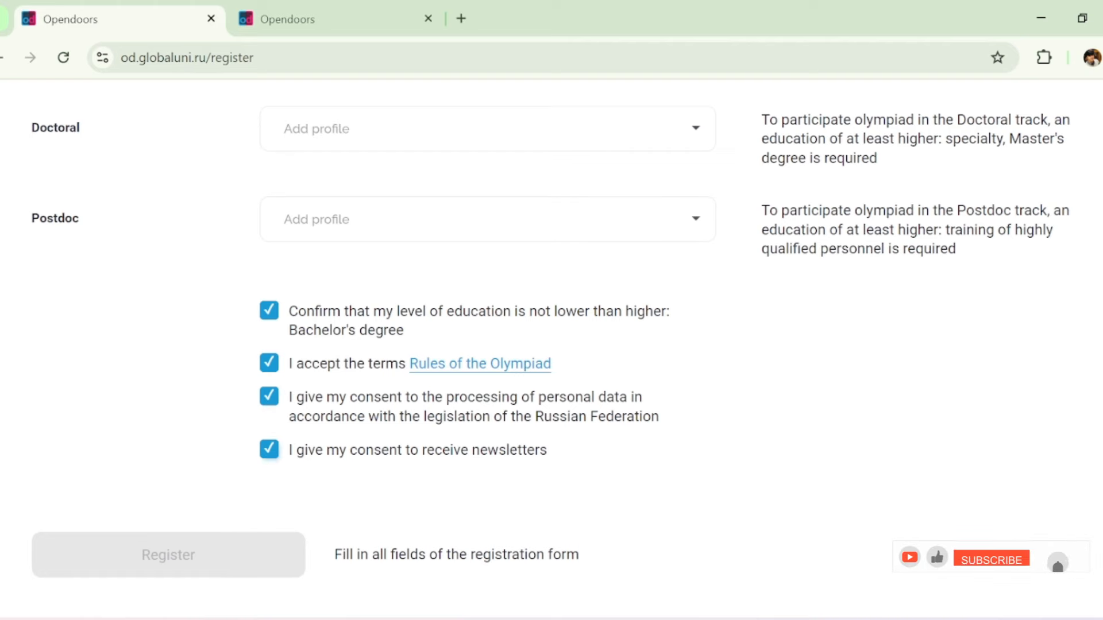
Step: Look over the completed form and submit the registration
scroll(552, 344, "up", 5)
scroll(551, 345, "up", 8)
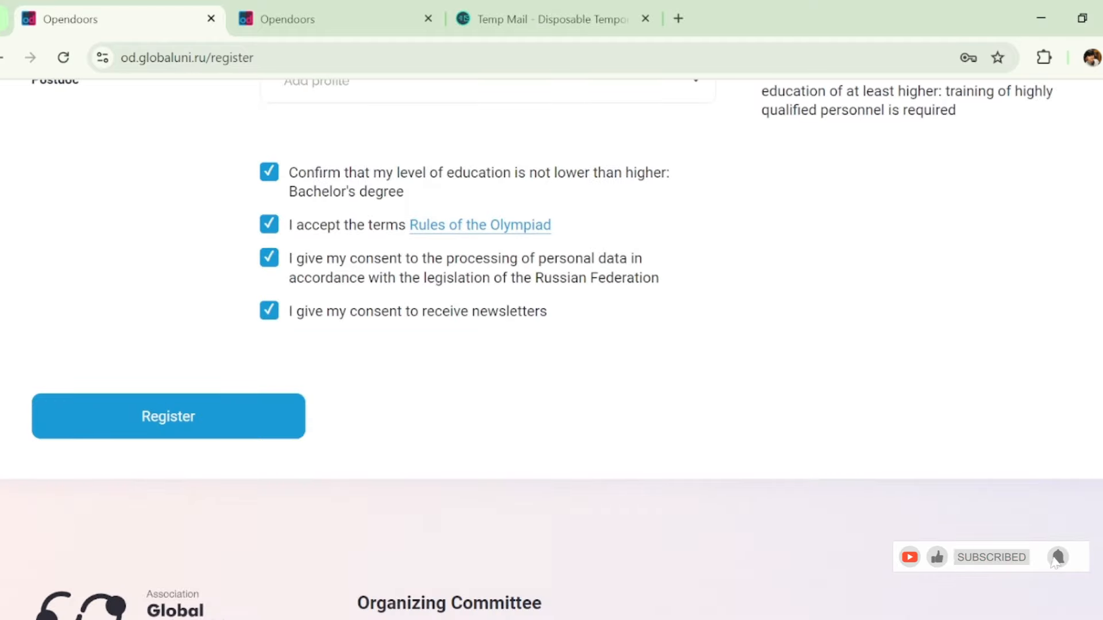
scroll(552, 344, "up", 6)
scroll(551, 344, "up", 10)
scroll(551, 345, "down", 15)
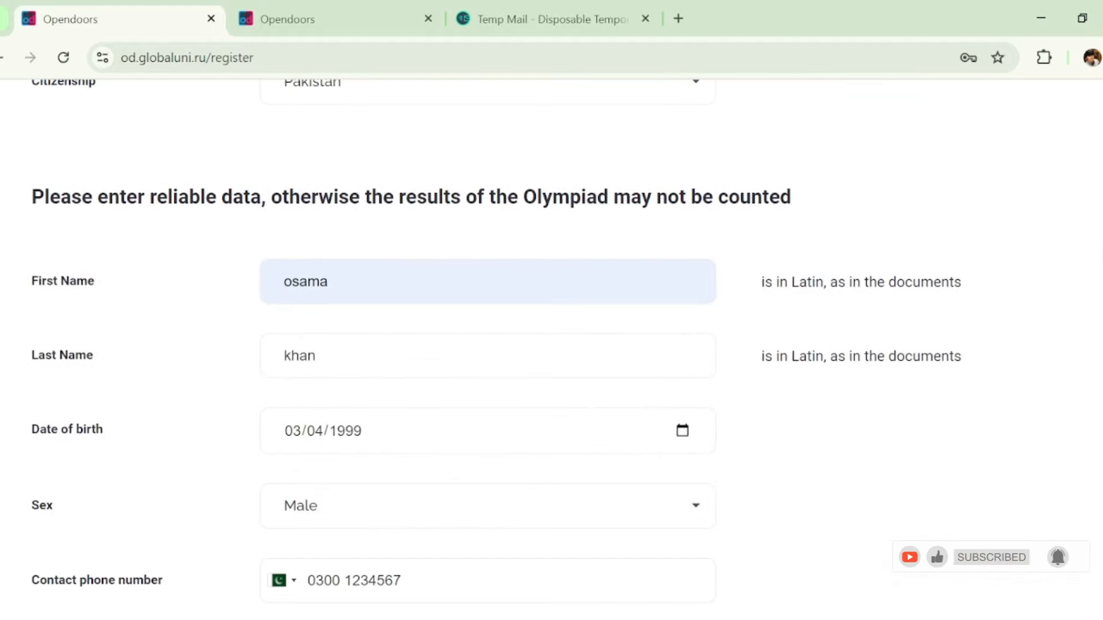
scroll(552, 344, "down", 4)
scroll(551, 345, "up", 1)
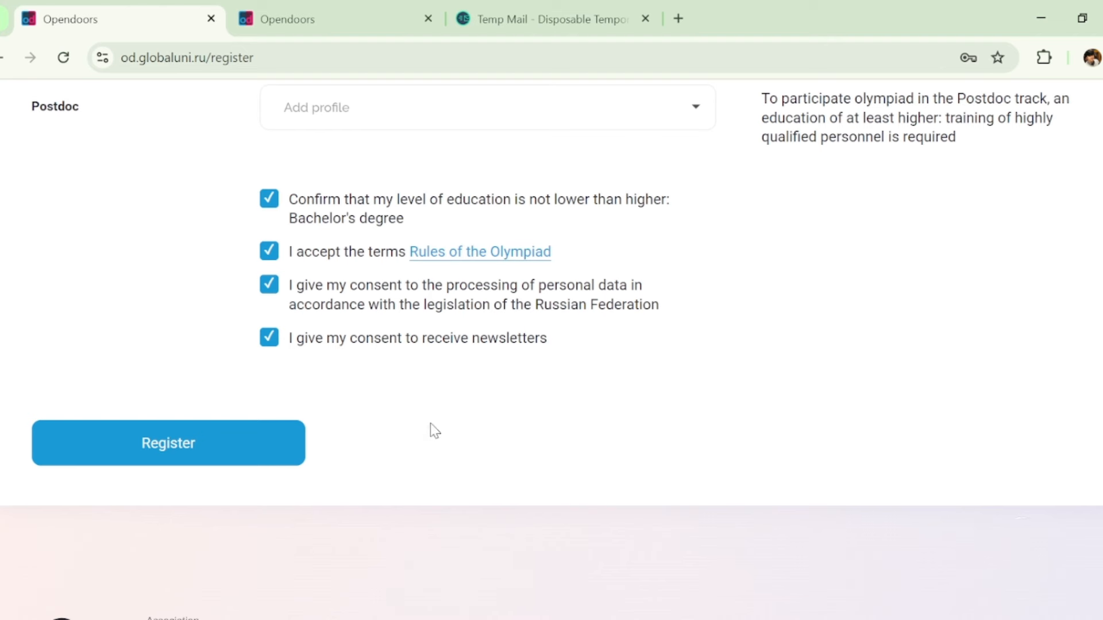
left_click(229, 442)
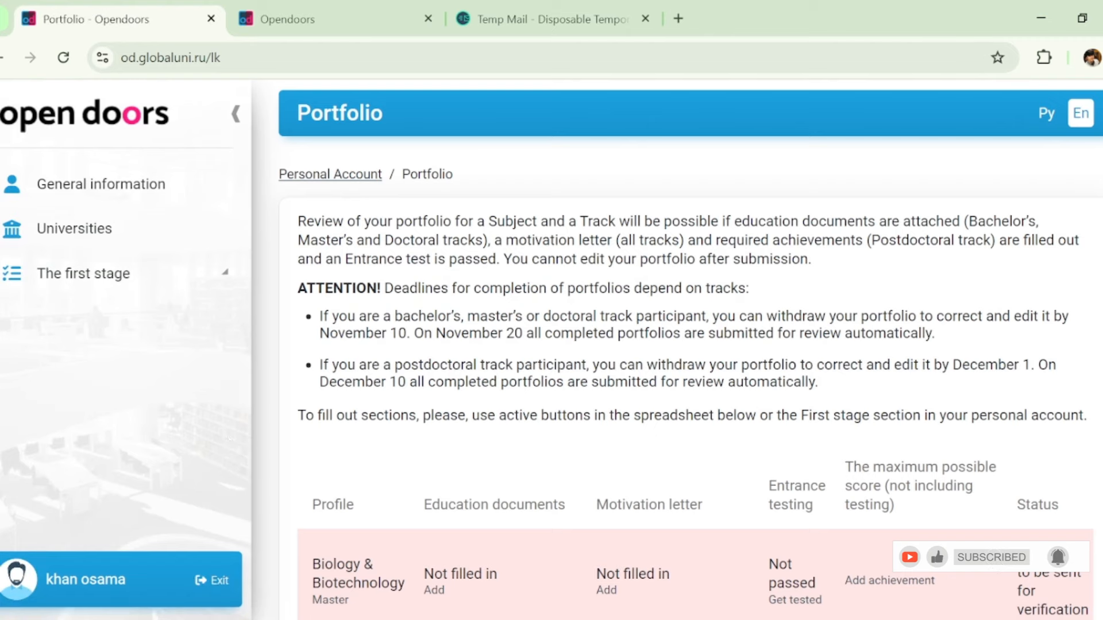
Step: Read the Biology & Biotechnology Master requirements in the Portfolio table, then open General information
scroll(690, 344, "down", 1)
scroll(689, 344, "up", 1)
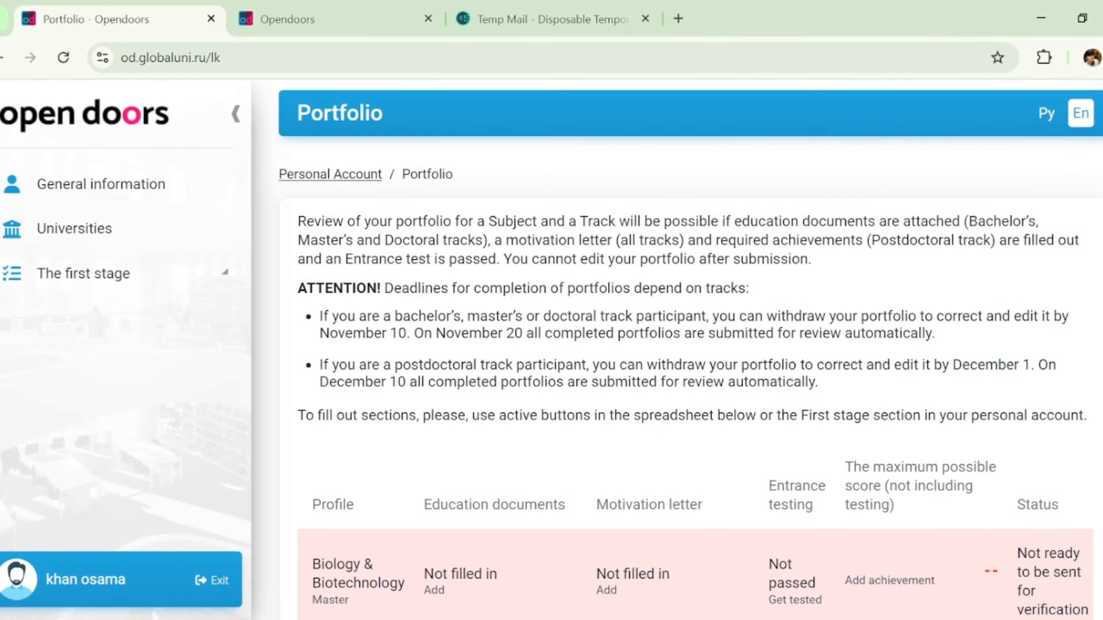
scroll(689, 345, "down", 1)
scroll(689, 345, "up", 1)
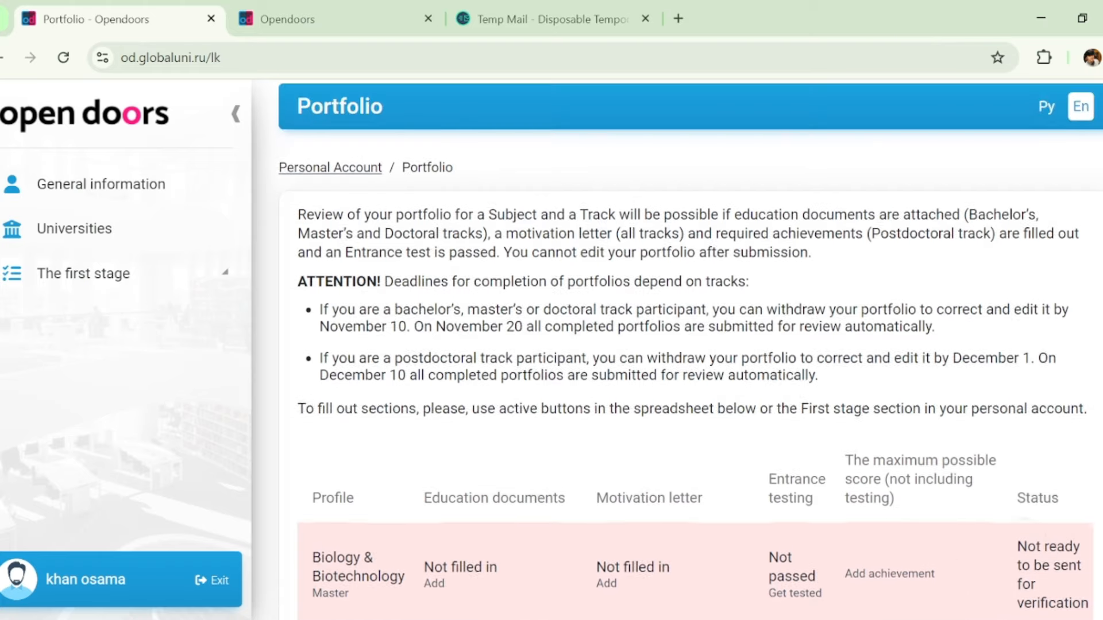
scroll(689, 345, "down", 1)
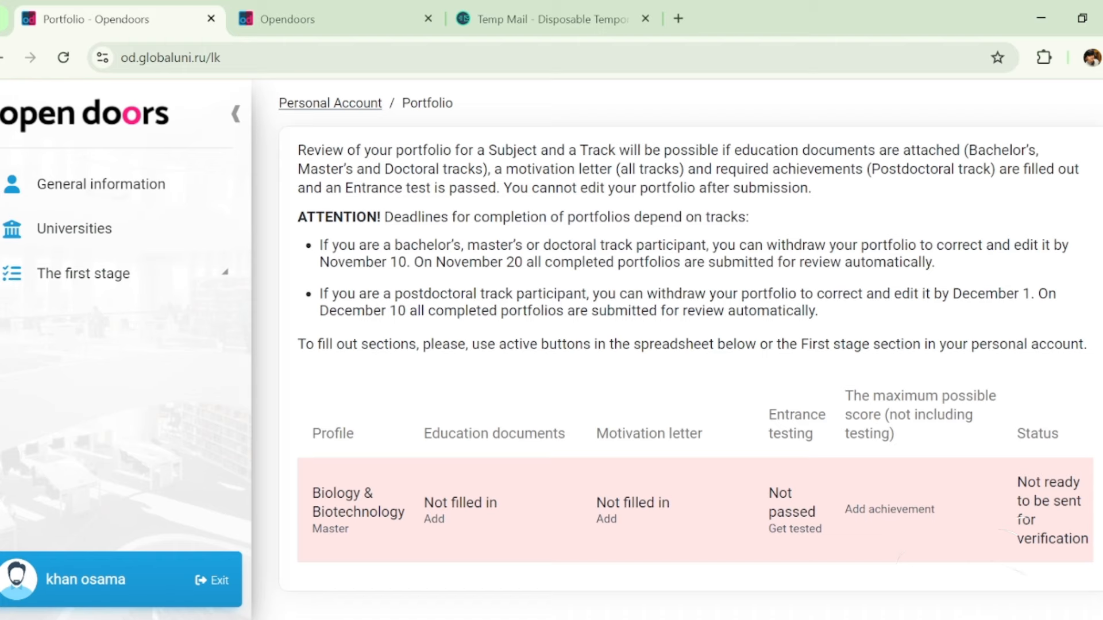
scroll(689, 350, "up", 2)
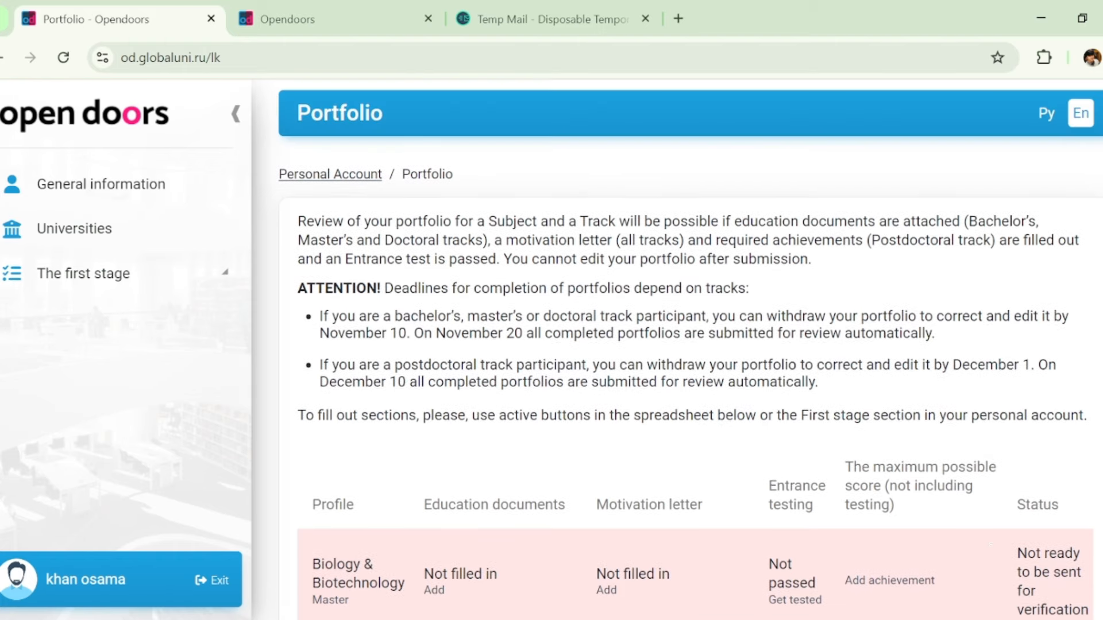
left_click(138, 204)
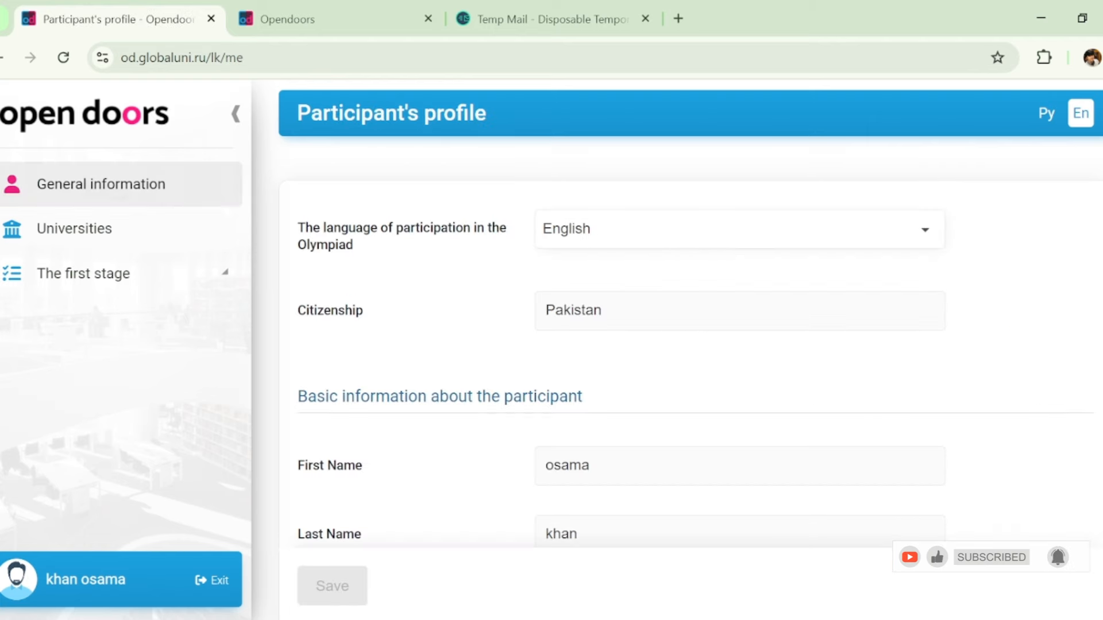
Step: Scroll through the participant's profile details, then go to the Universities page
scroll(1092, 469, "down", 12)
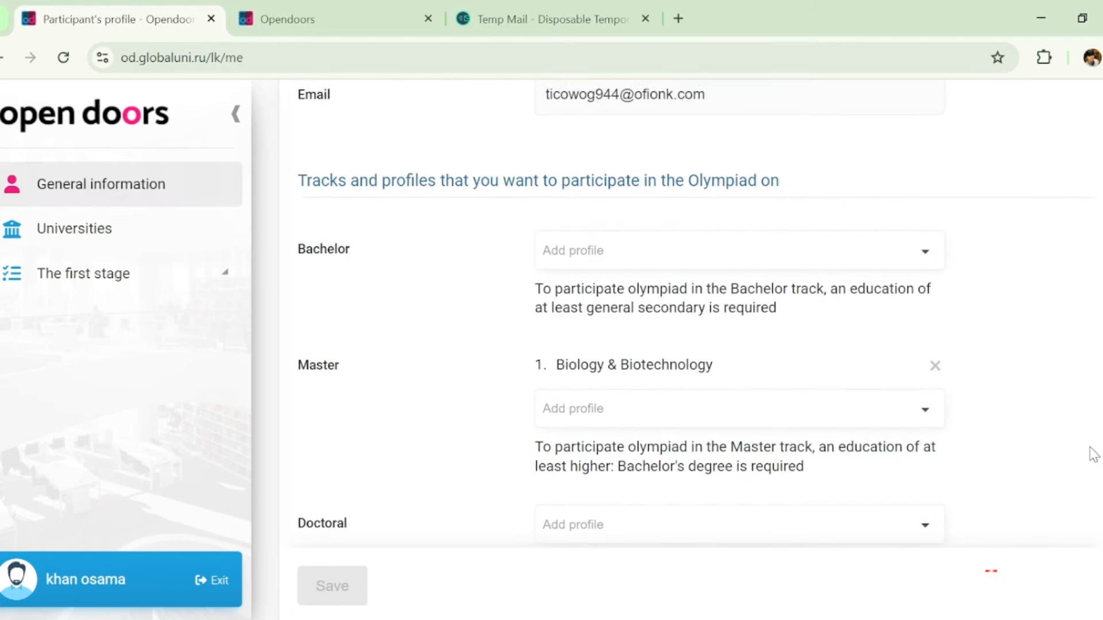
scroll(1091, 469, "down", 2)
scroll(1090, 501, "up", 14)
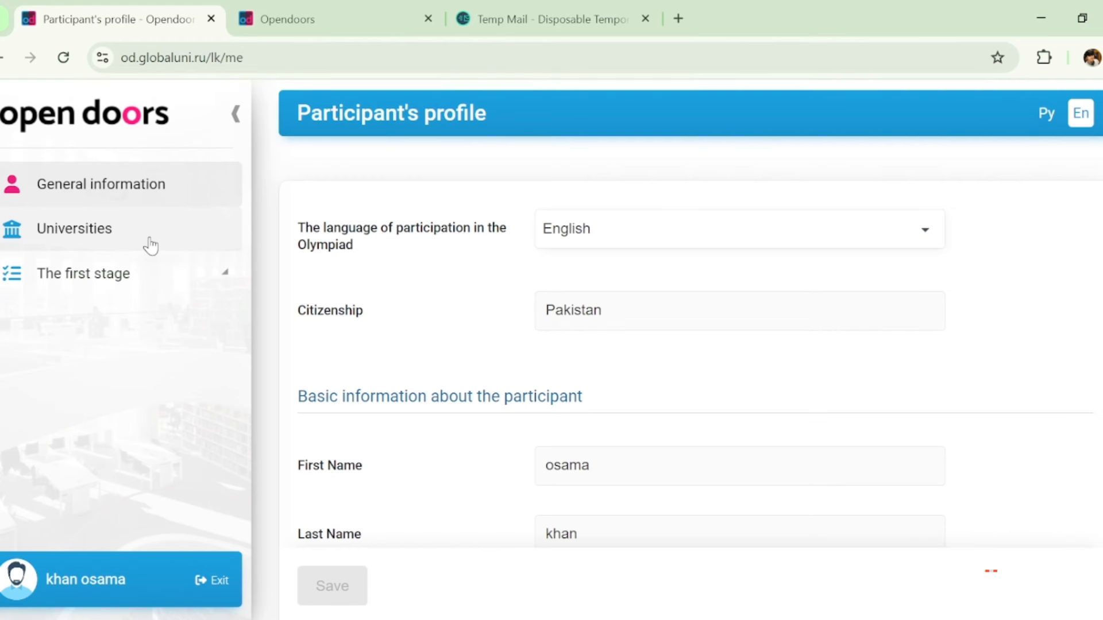
left_click(151, 246)
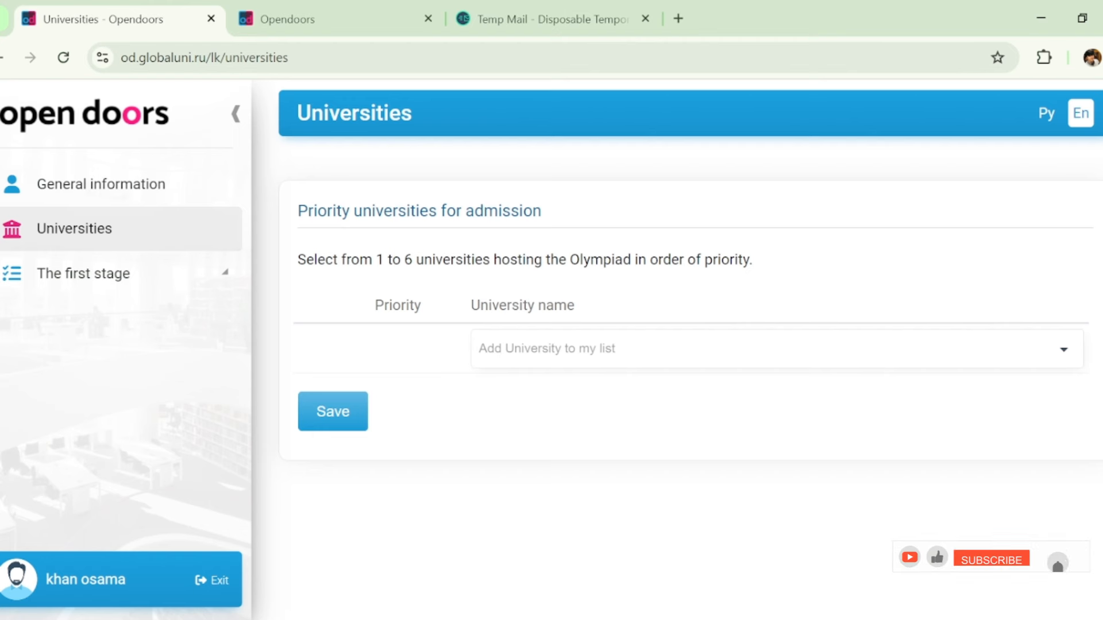
Step: Add HSE, ITMO, Far Eastern Federal and First Moscow State Medical University as priorities 1-4
left_click(571, 351)
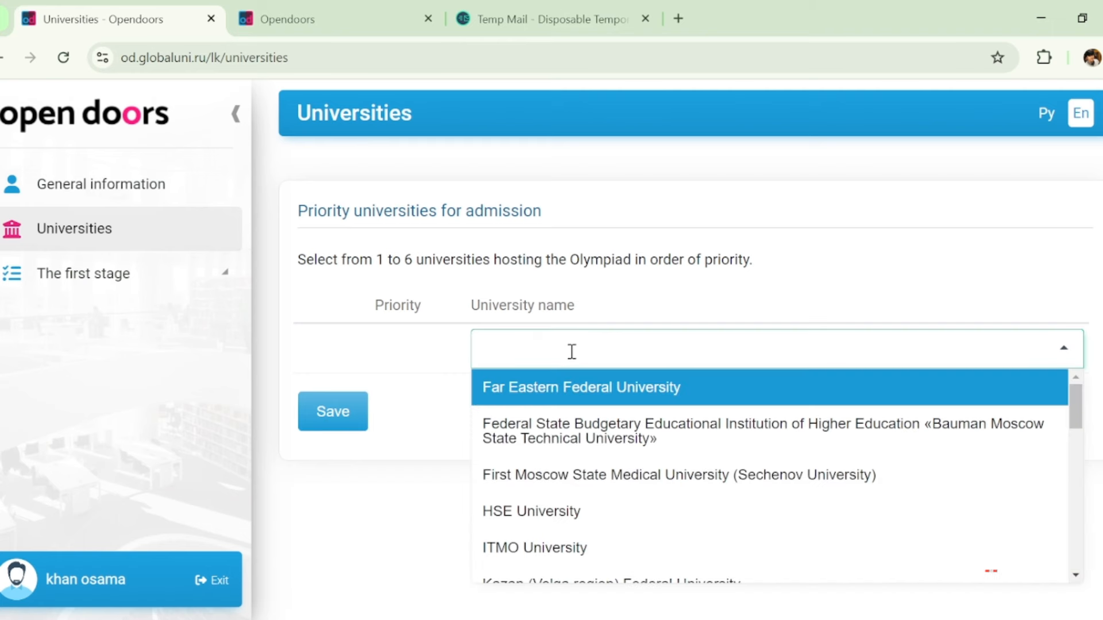
left_click(522, 514)
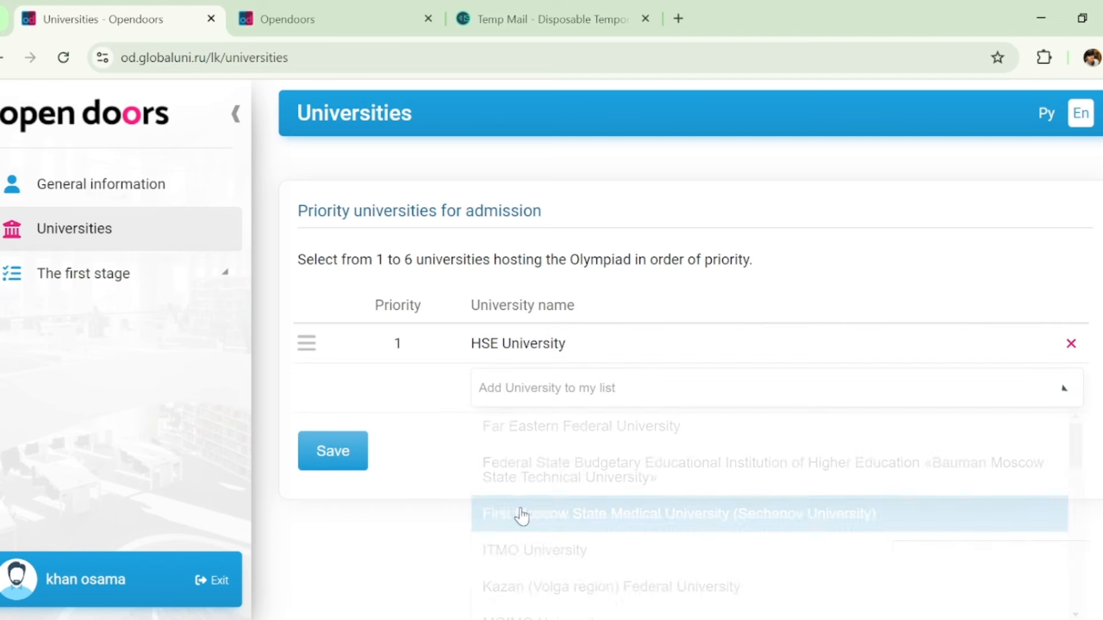
left_click(527, 379)
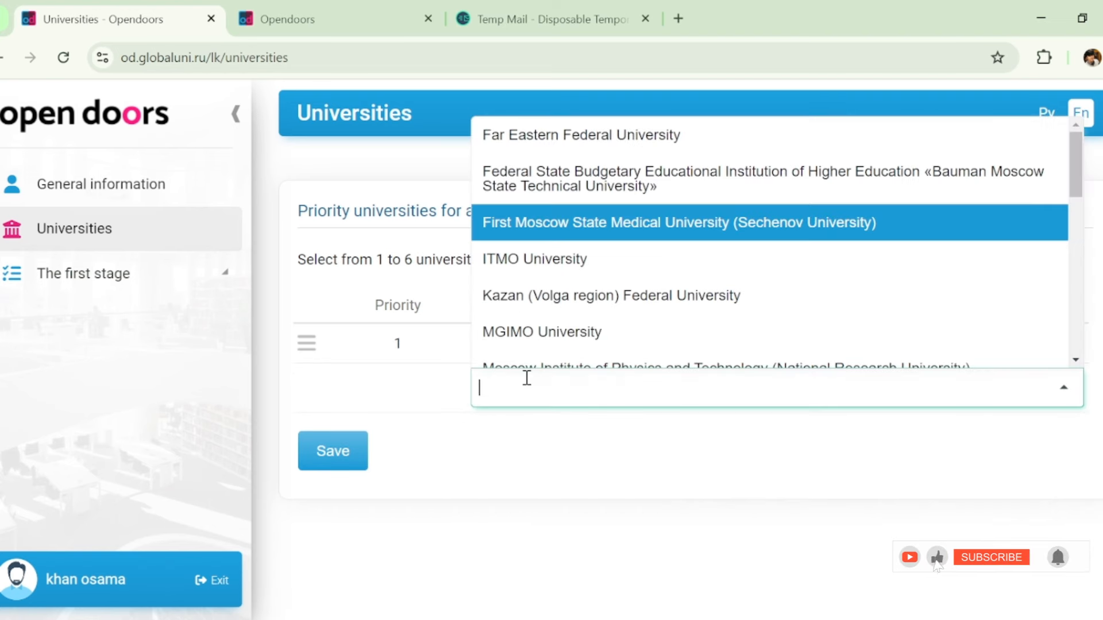
left_click(545, 271)
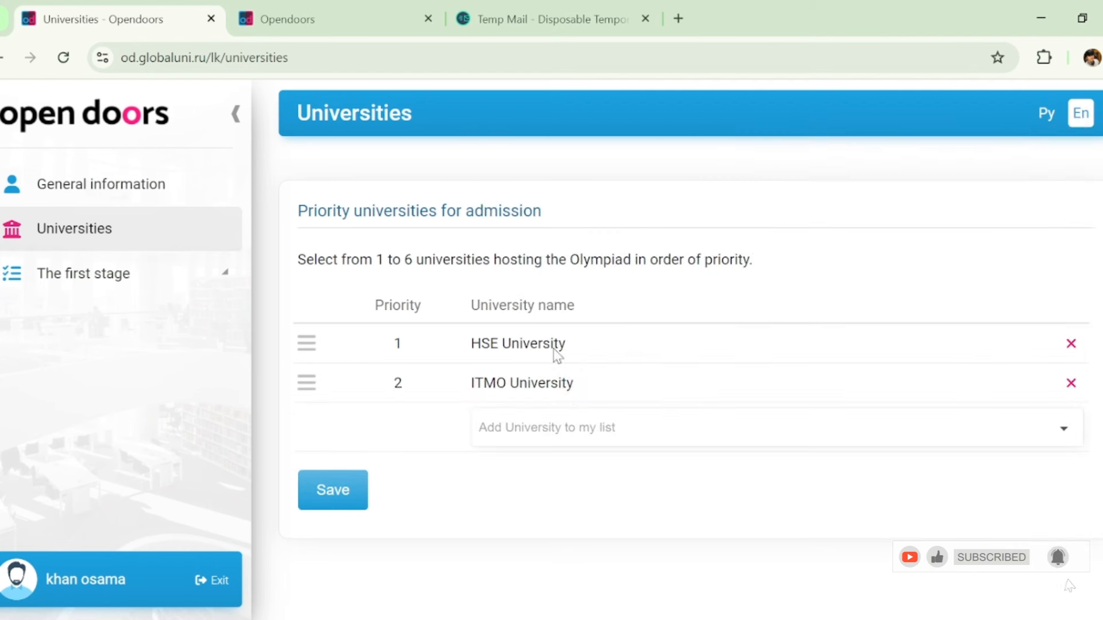
left_click(581, 432)
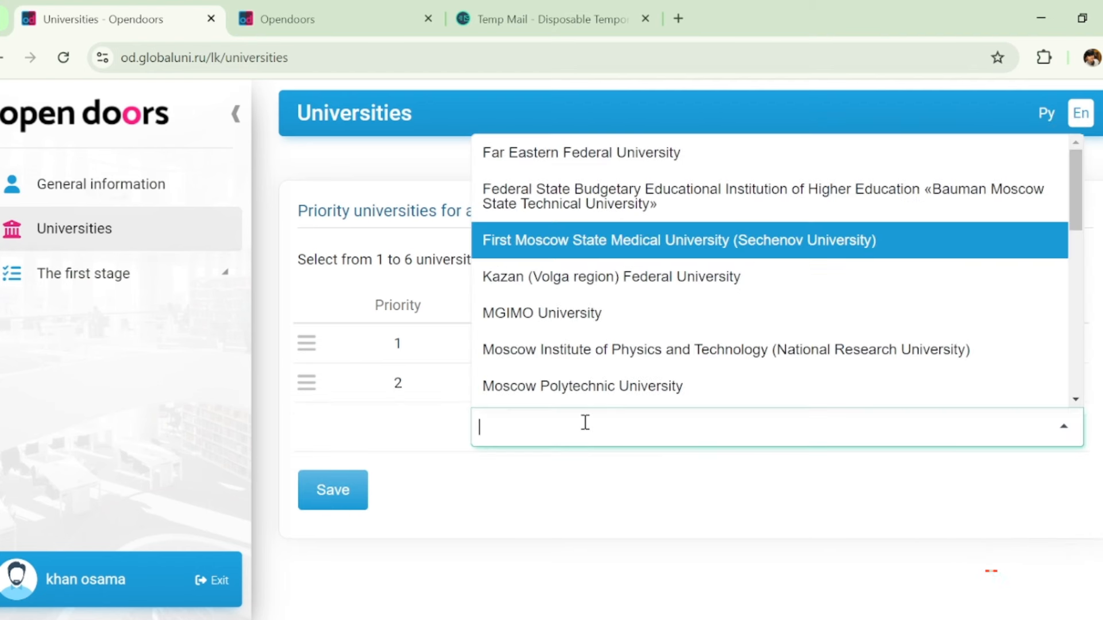
left_click(656, 156)
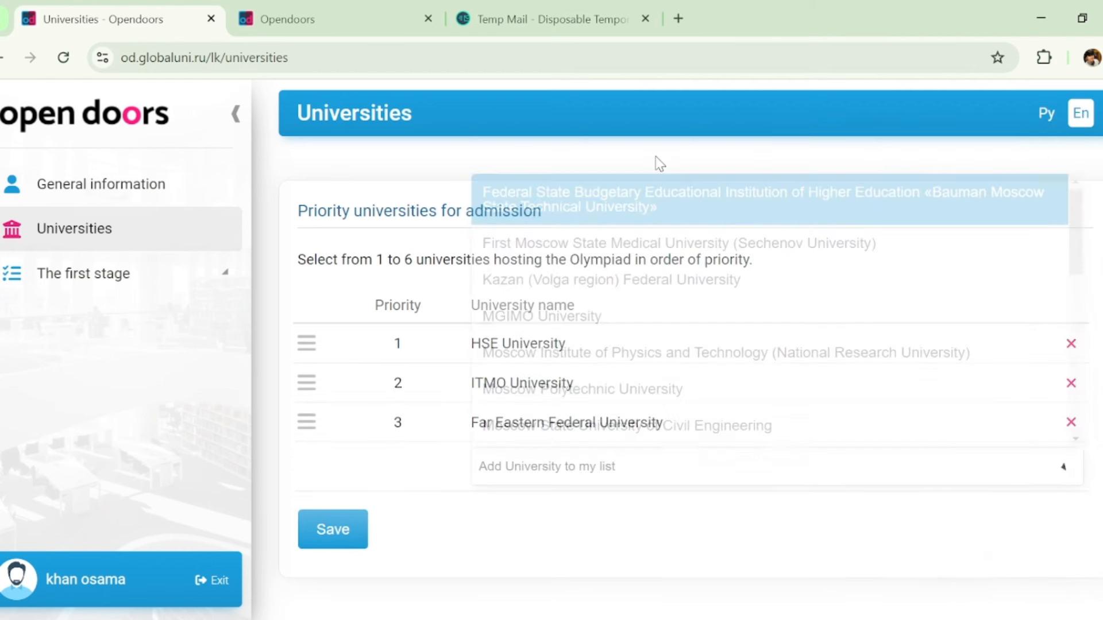
left_click(608, 466)
left_click(588, 253)
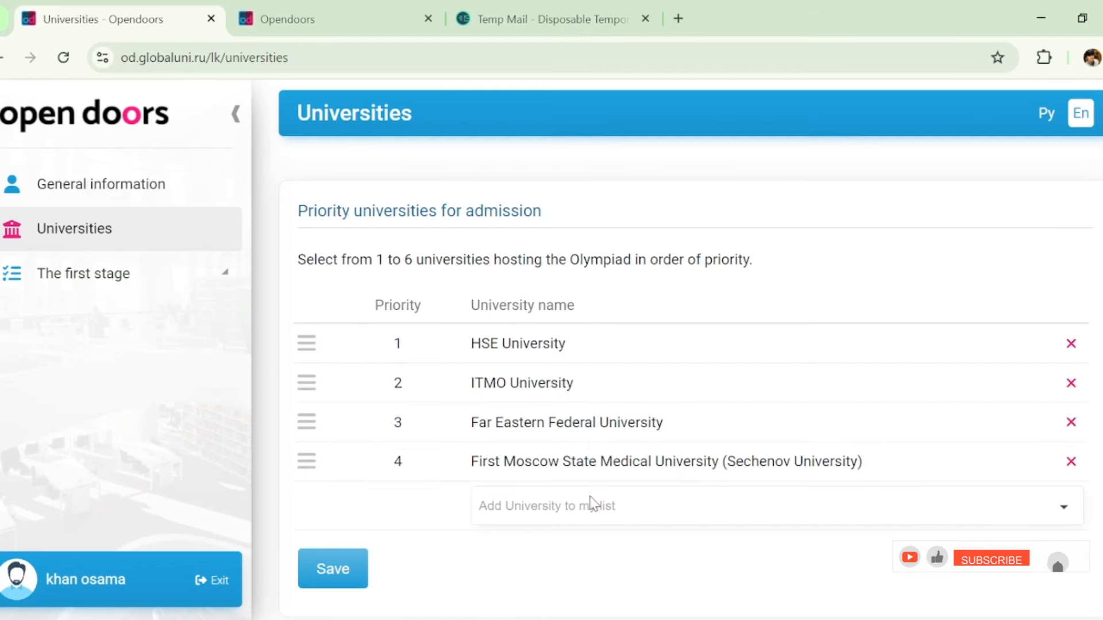
Step: Add Novosibirsk State University and LETI as priorities 5 and 6, then save the list
left_click(593, 503)
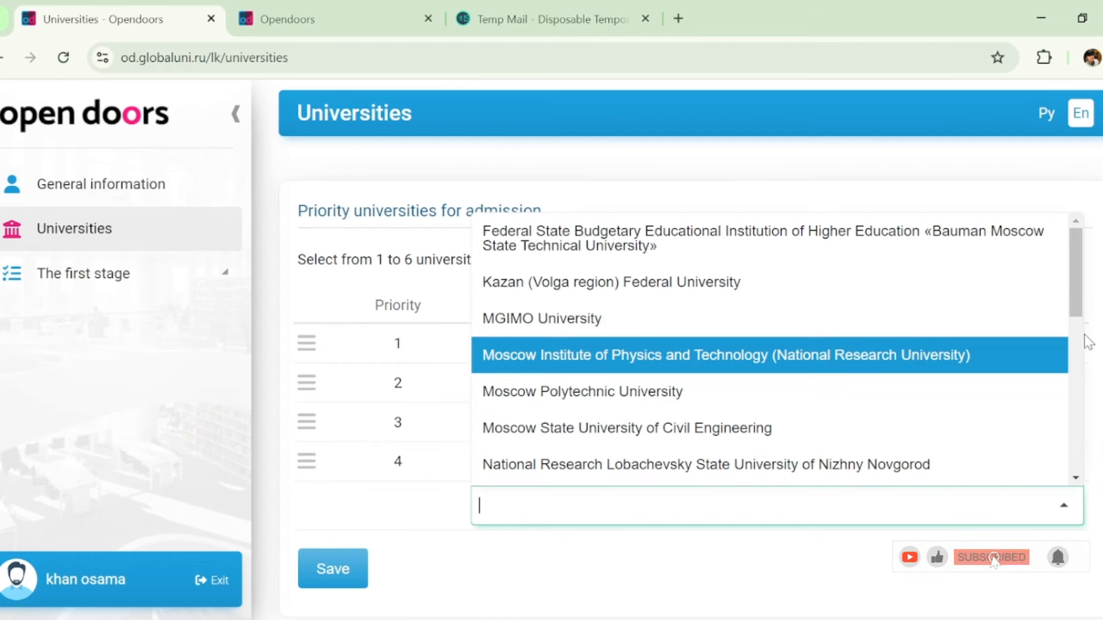
scroll(804, 367, "down", 3)
left_click(792, 363)
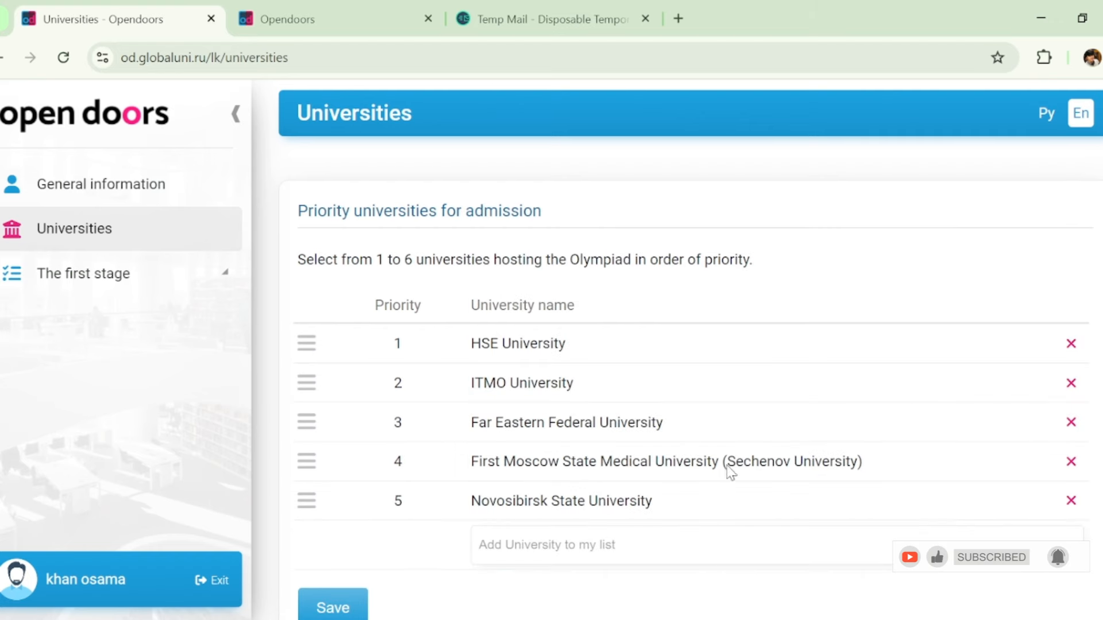
left_click(704, 550)
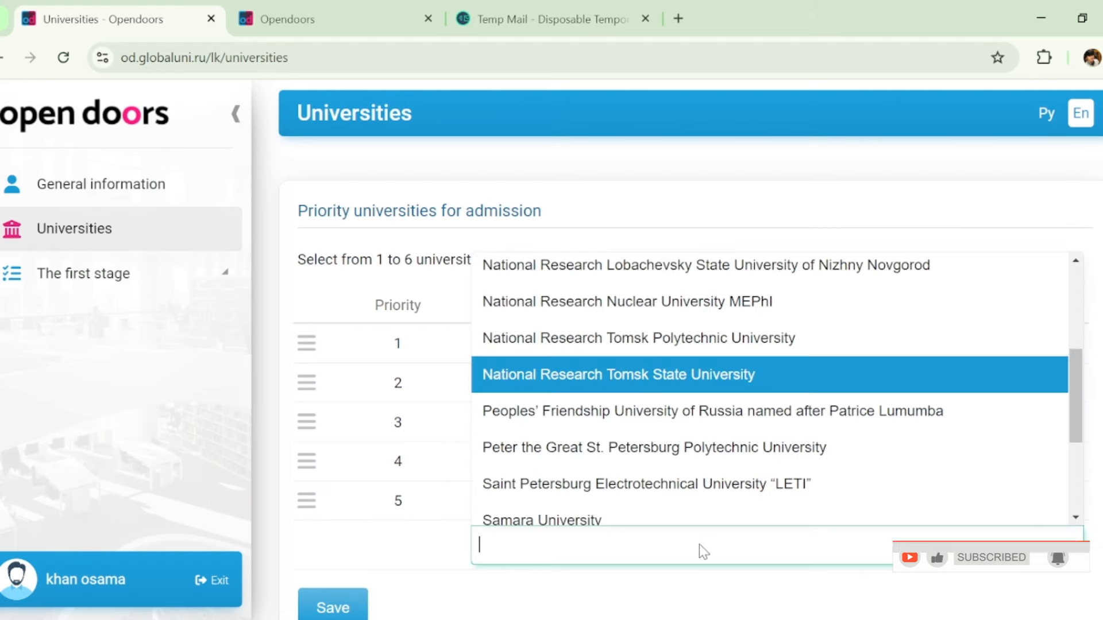
left_click(692, 484)
scroll(690, 351, "down", 1)
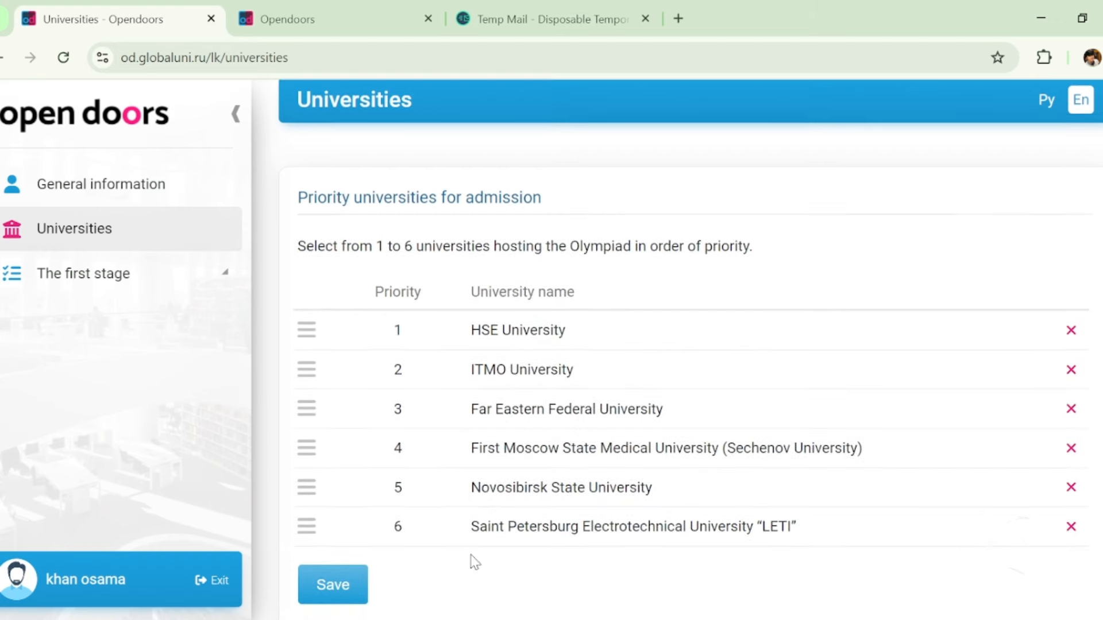
left_click(360, 588)
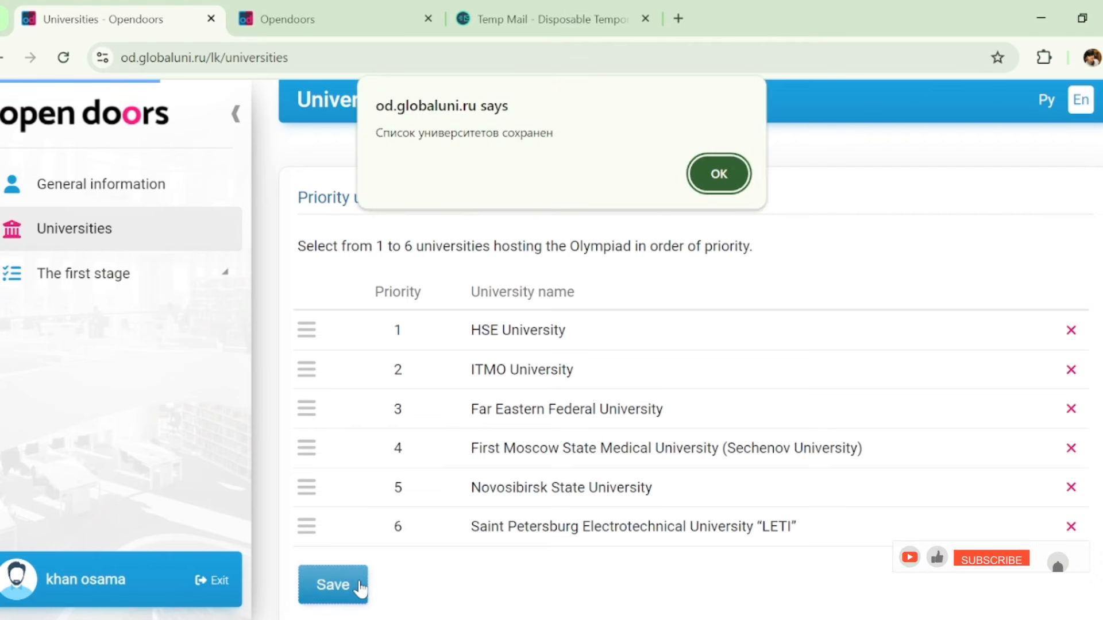
left_click(725, 173)
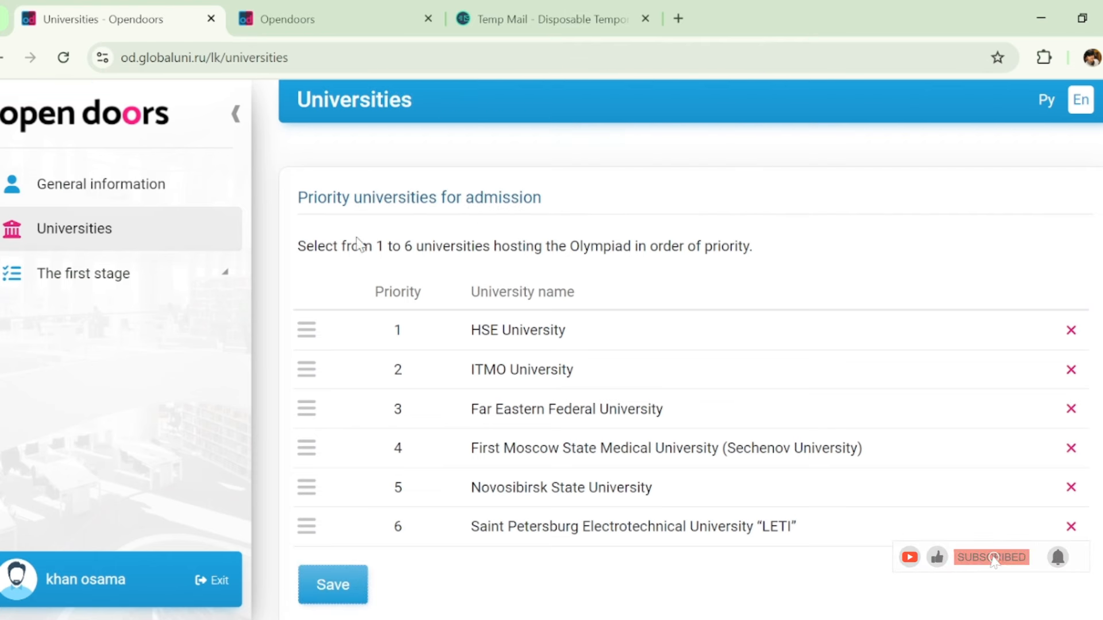
Step: Expand The first stage, go to its Portfolio and open the Education section
left_click(142, 293)
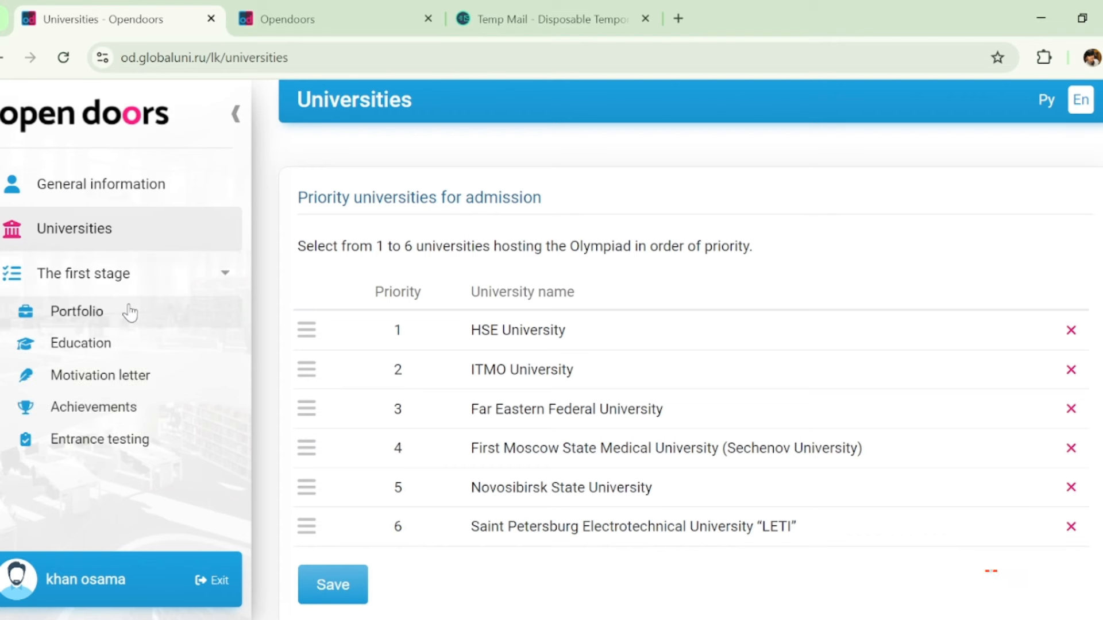
left_click(130, 312)
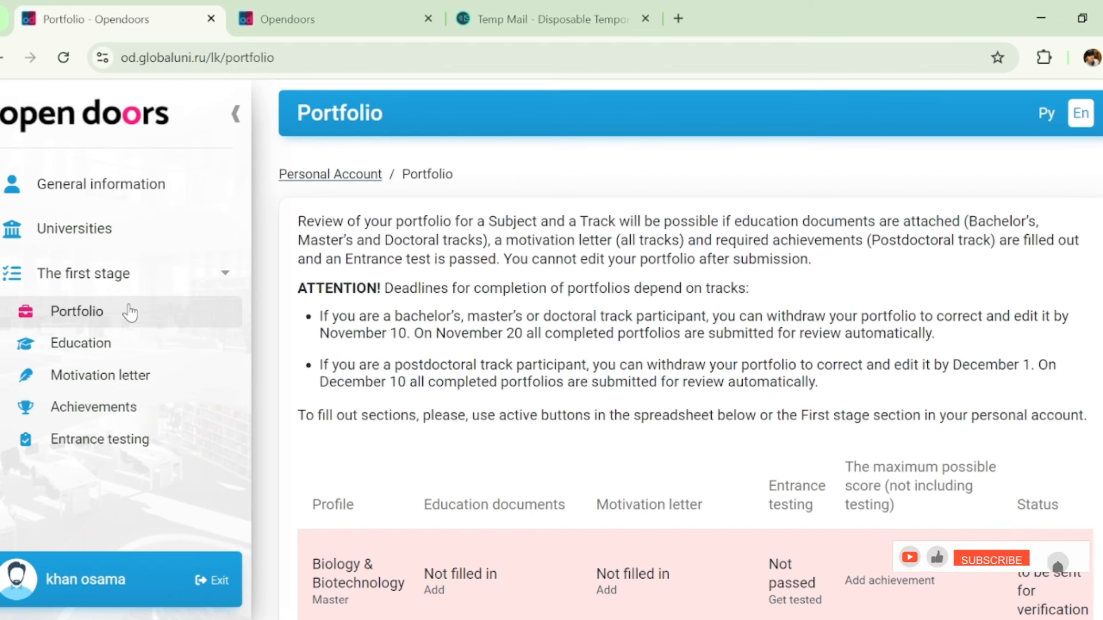
left_click(120, 344)
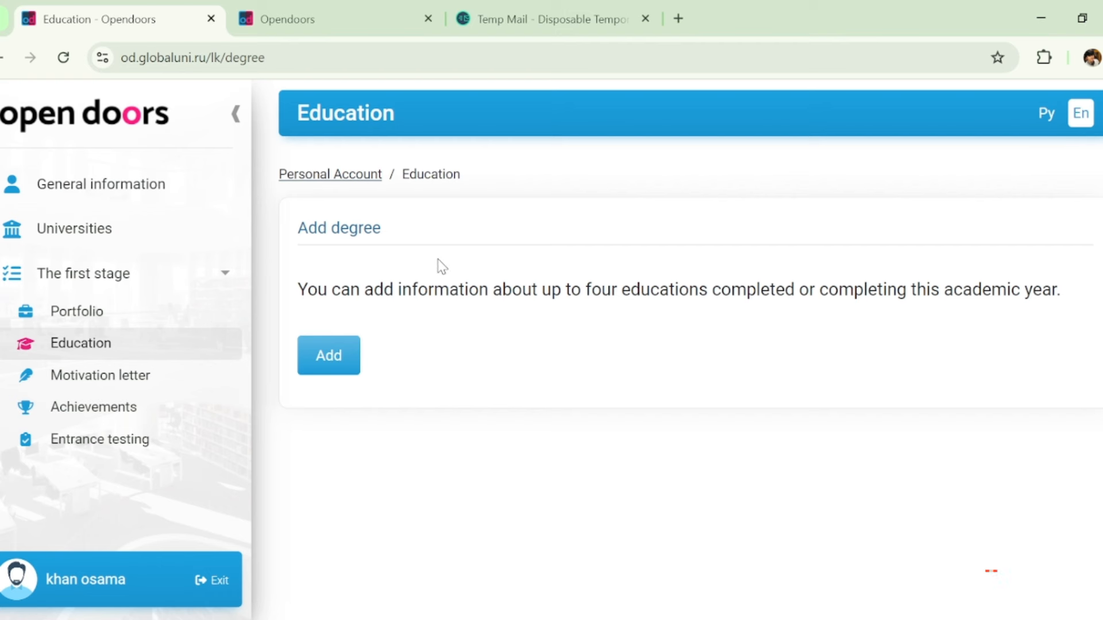
Step: Start a new degree entry with level 'higher: Bachelor's degree' and country Pakistan
left_click(331, 365)
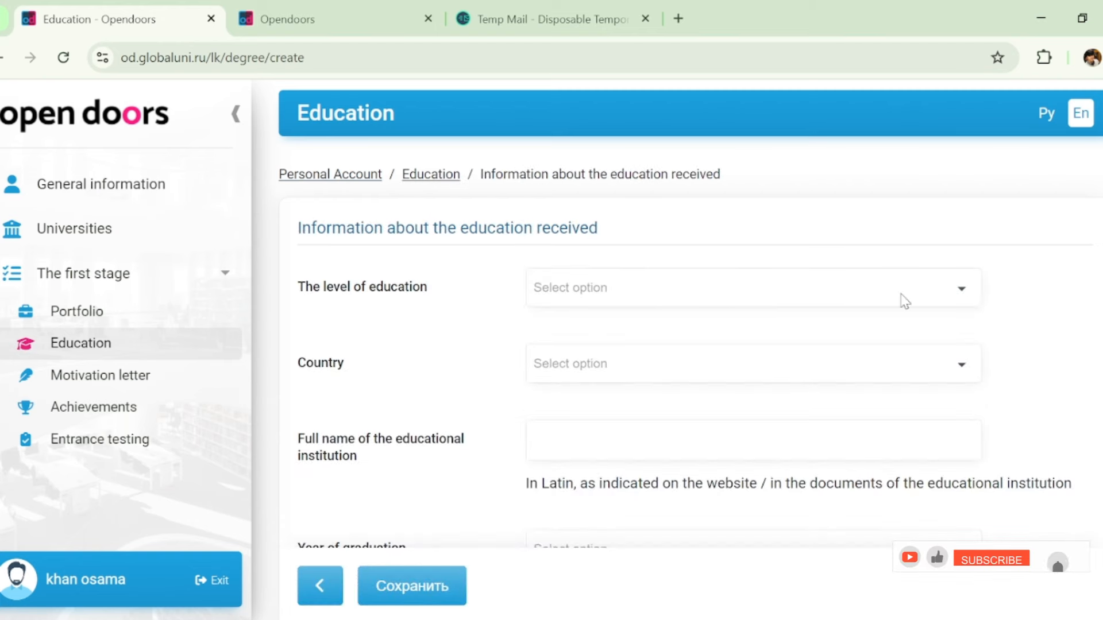
scroll(690, 351, "down", 1)
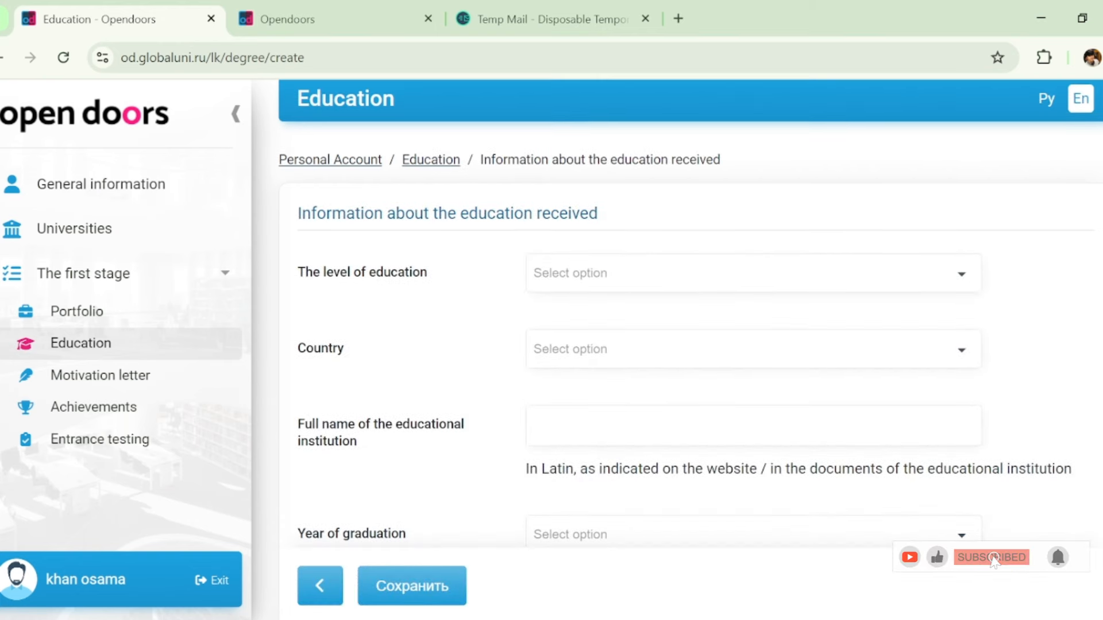
left_click(875, 247)
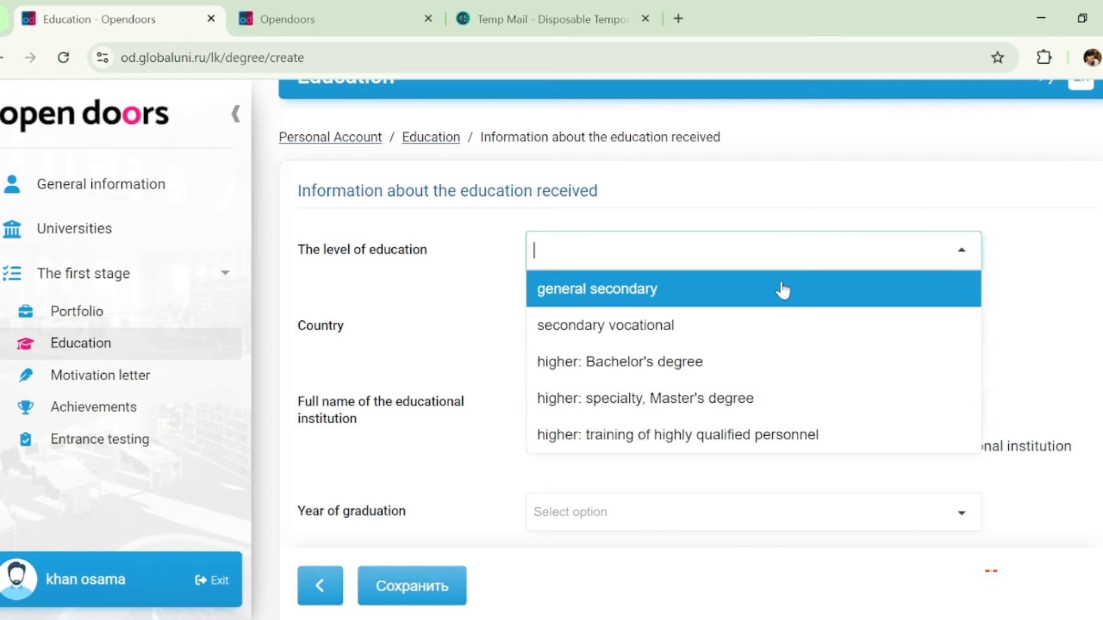
left_click(681, 362)
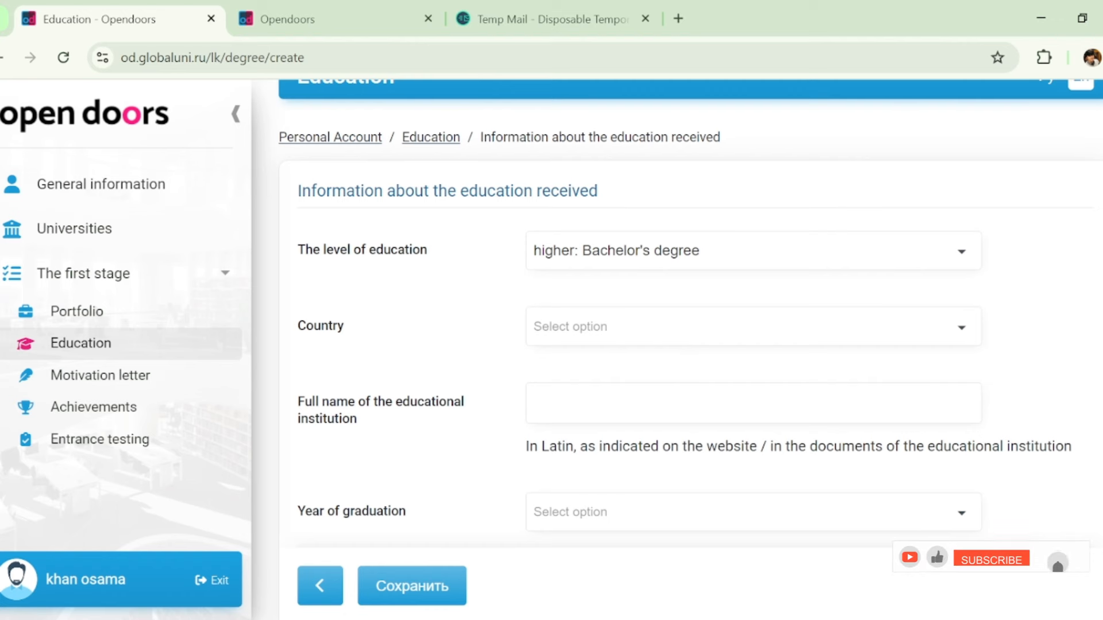
scroll(681, 362, "down", 1)
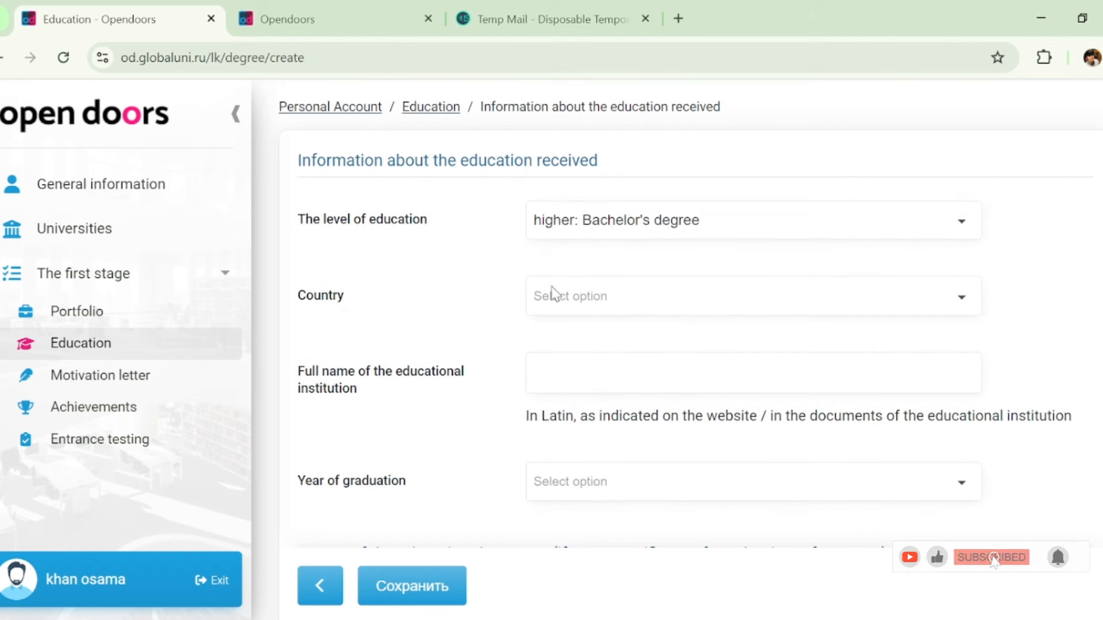
left_click(605, 291)
type("p")
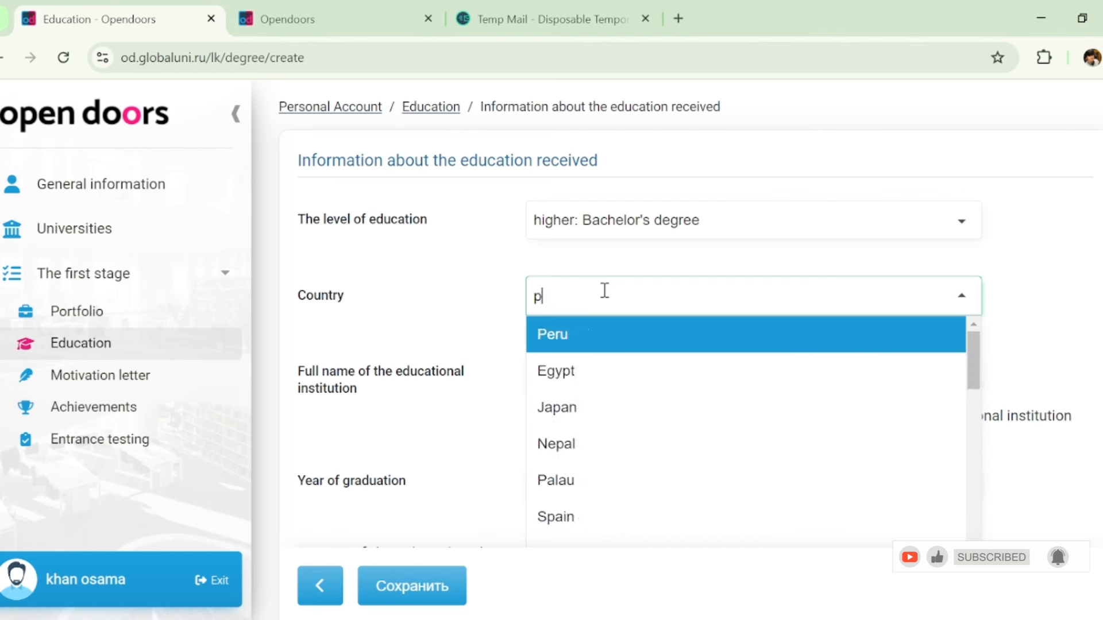
type("aki")
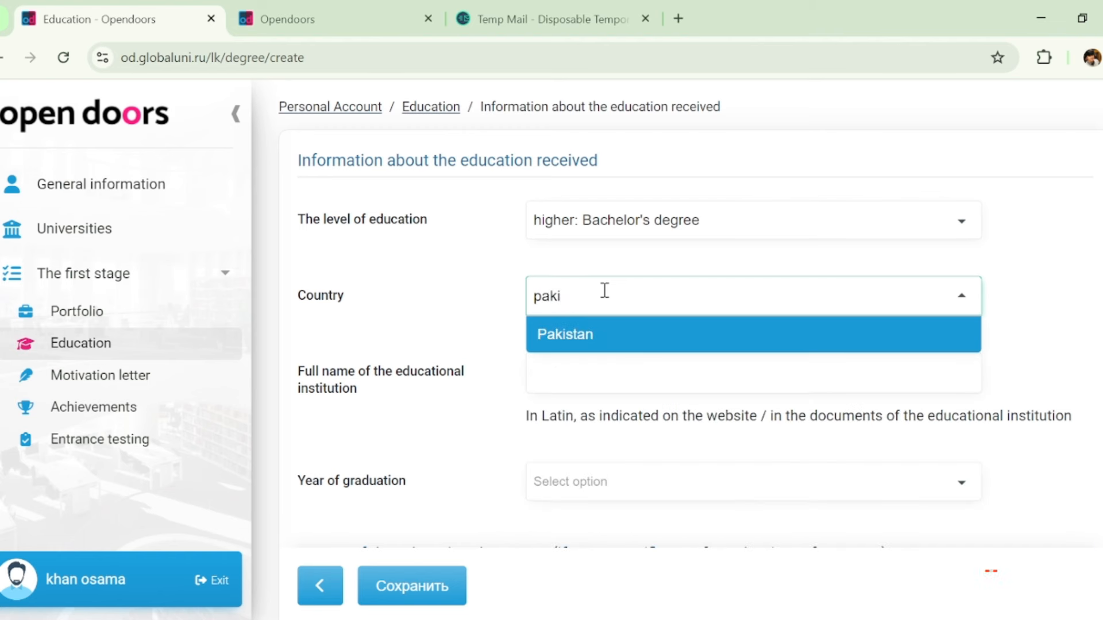
key("Return")
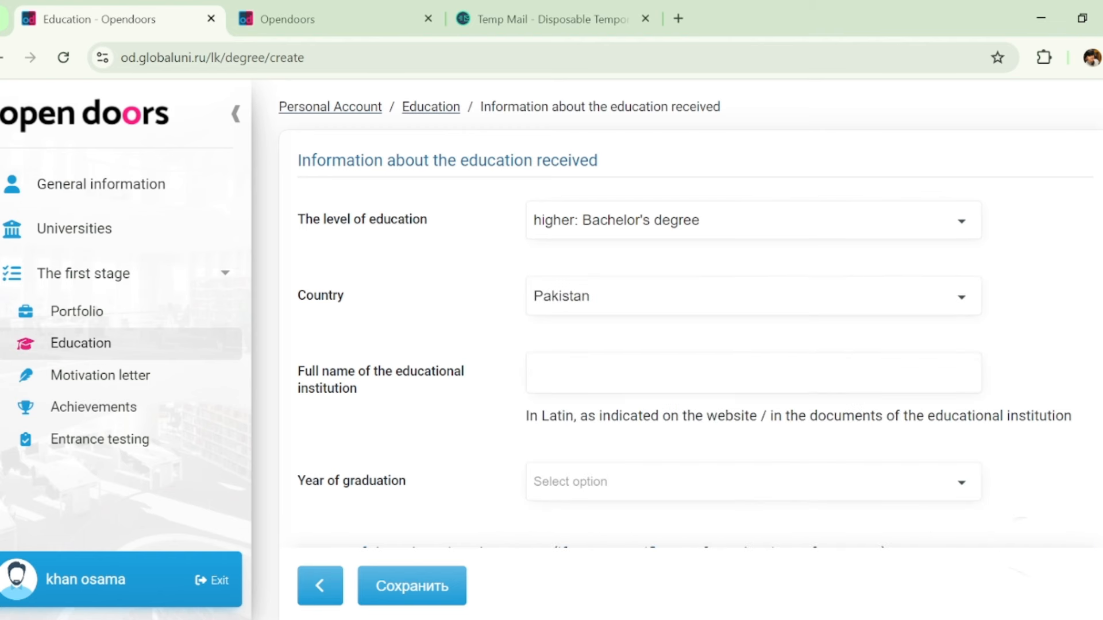
Step: Enter comsats as the institution and 2023 as the graduation year
scroll(848, 258, "down", 2)
left_click(847, 259)
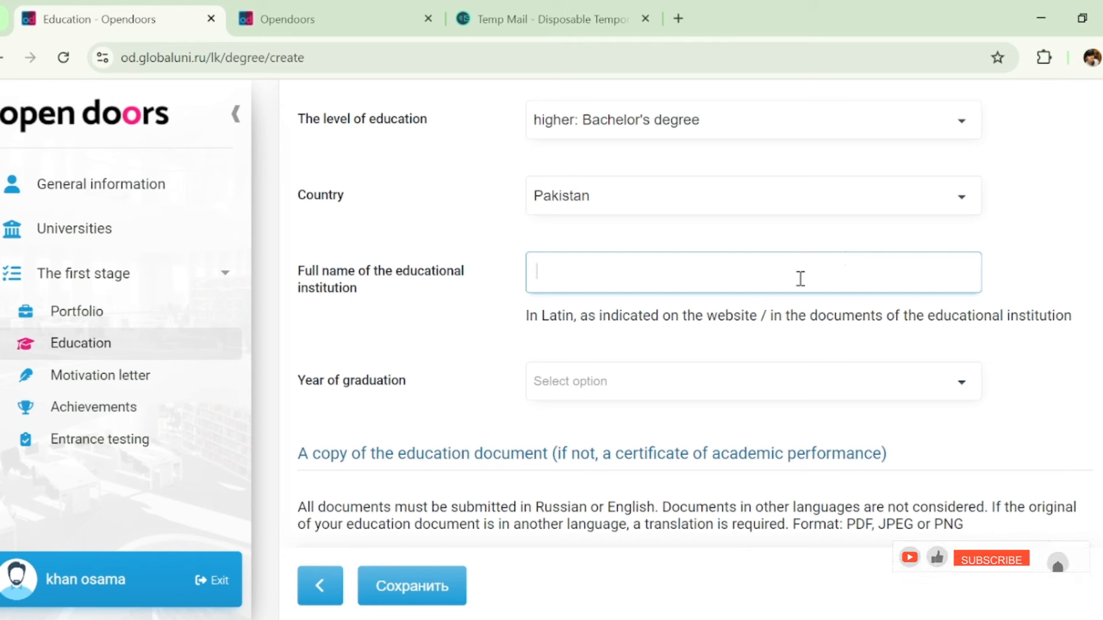
type("comsats")
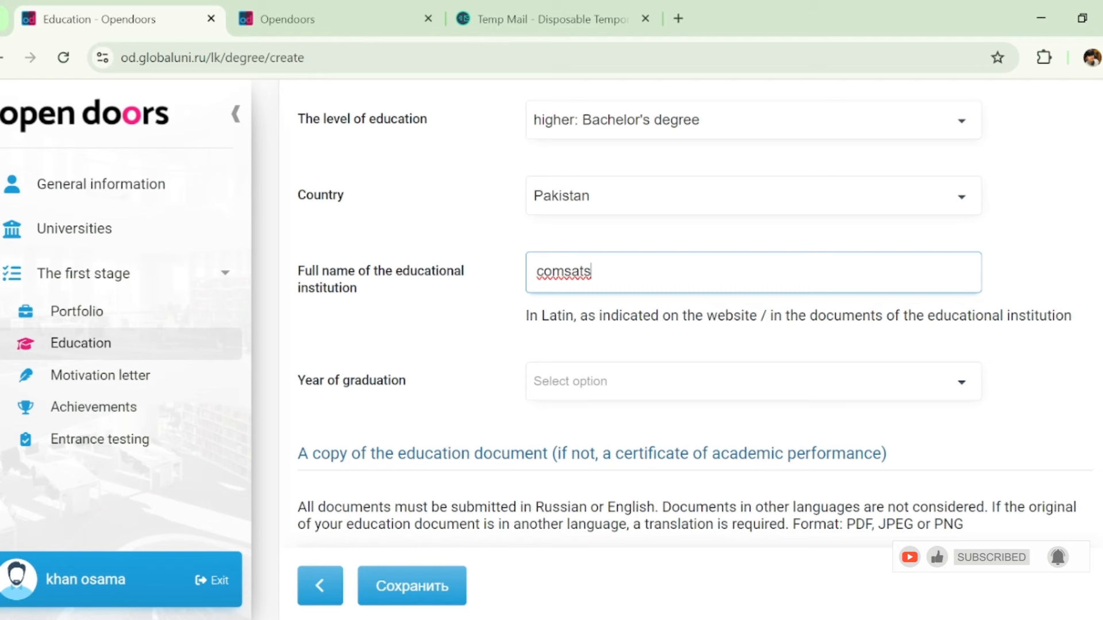
scroll(694, 330, "down", 1)
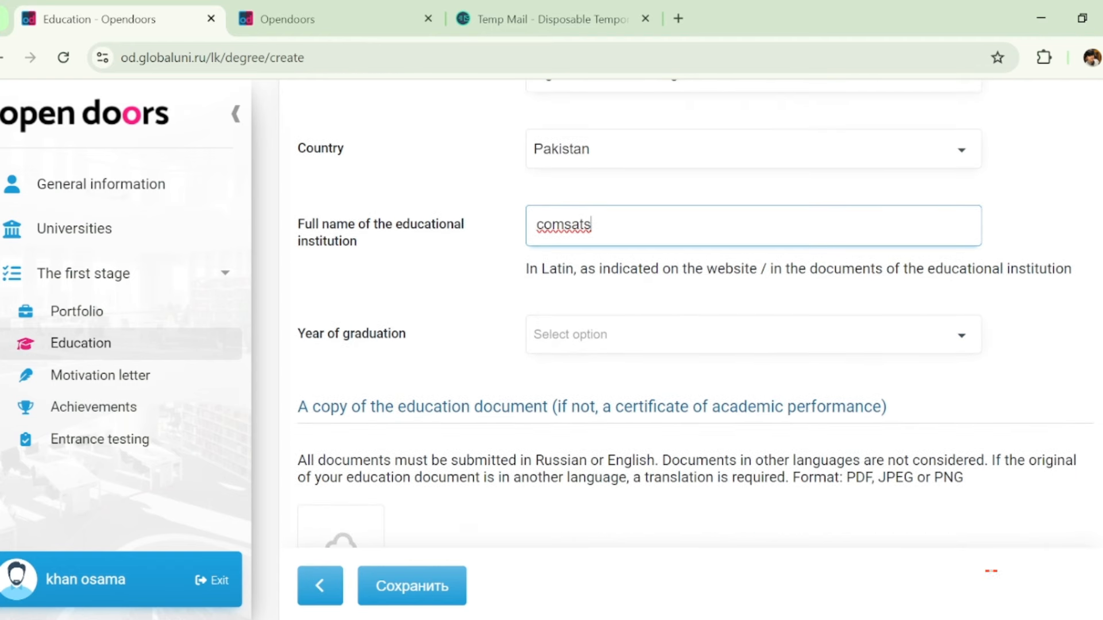
left_click(881, 332)
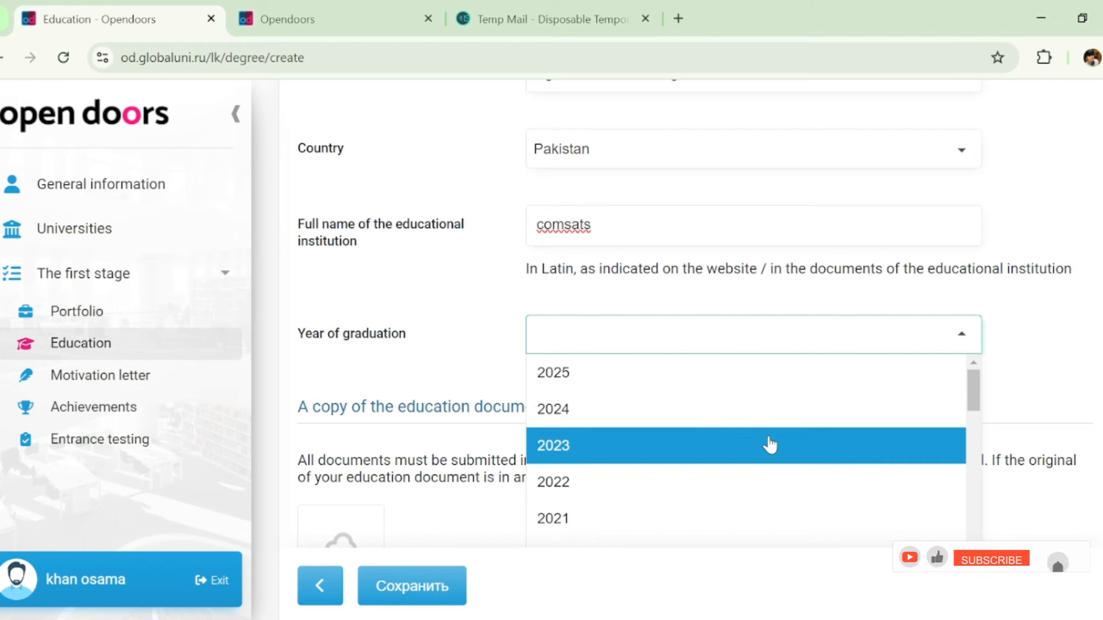
left_click(770, 445)
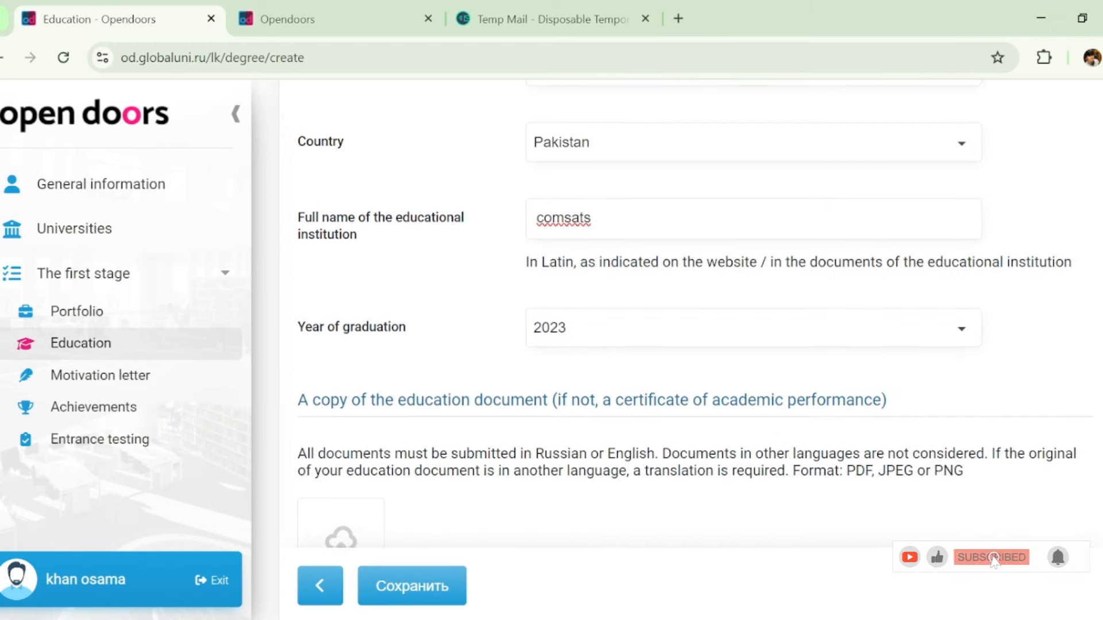
scroll(689, 331, "down", 2)
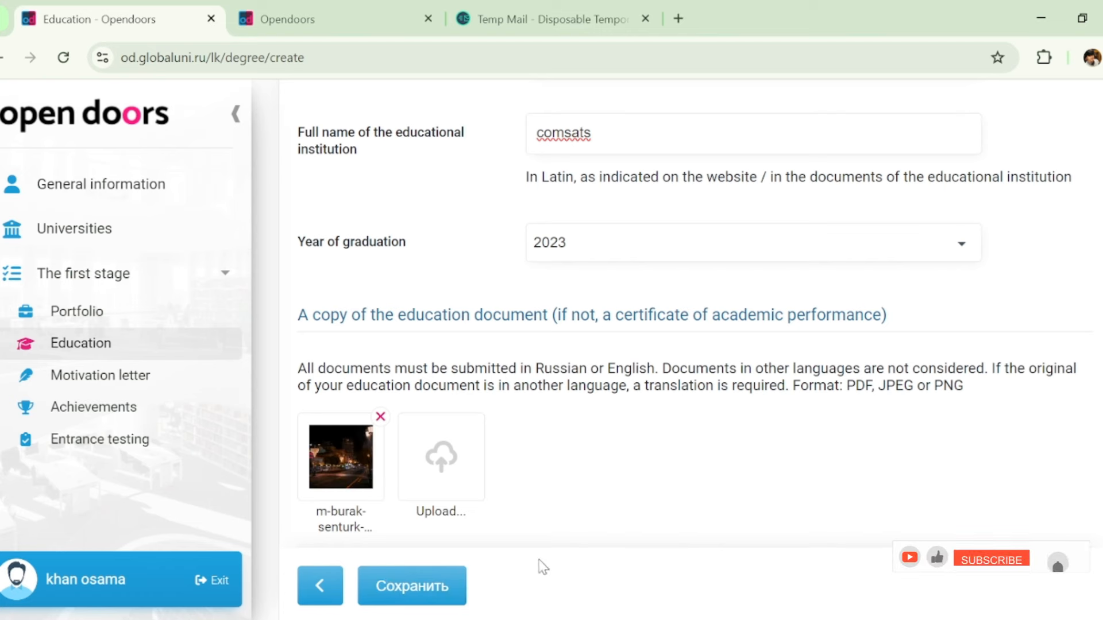
Step: Save the comsats Bachelor's degree entry with its attached document image
scroll(1091, 414, "up", 5)
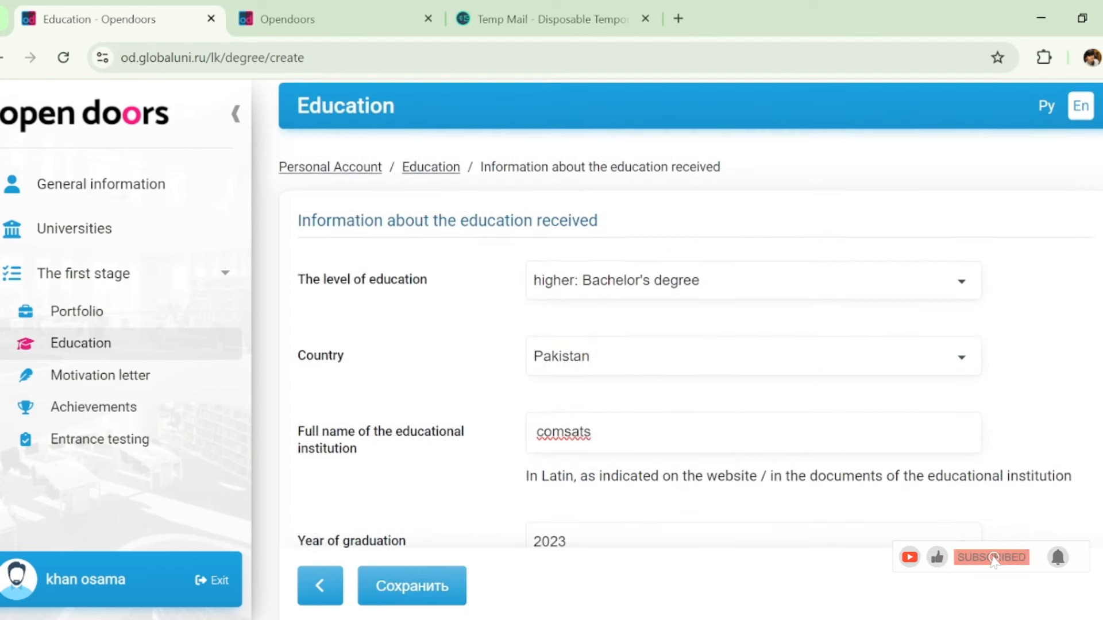
scroll(1092, 413, "down", 5)
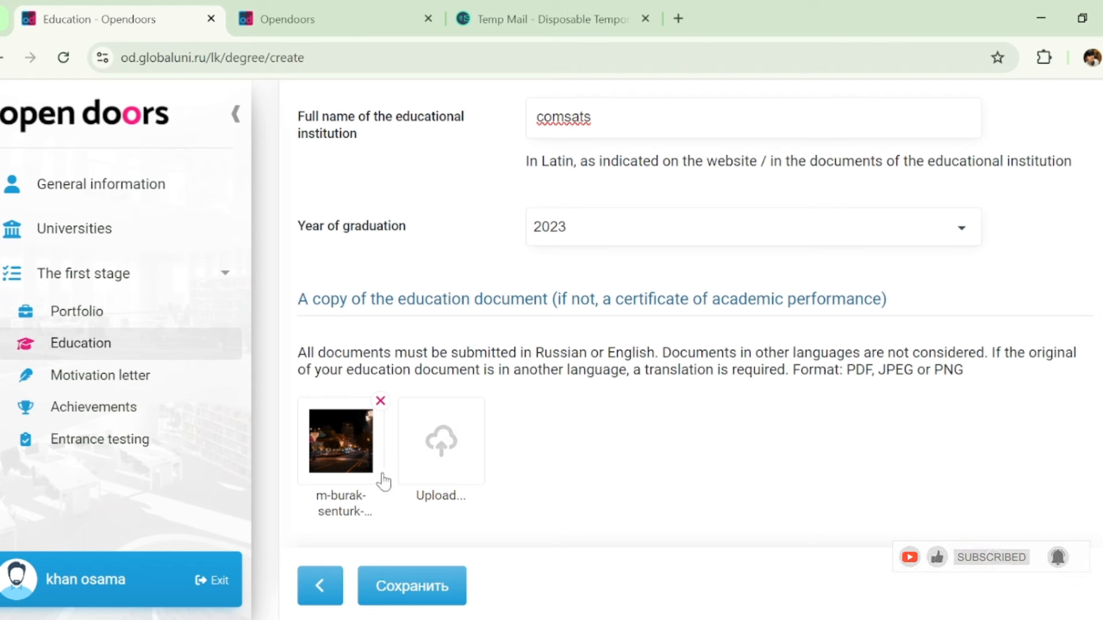
left_click(438, 586)
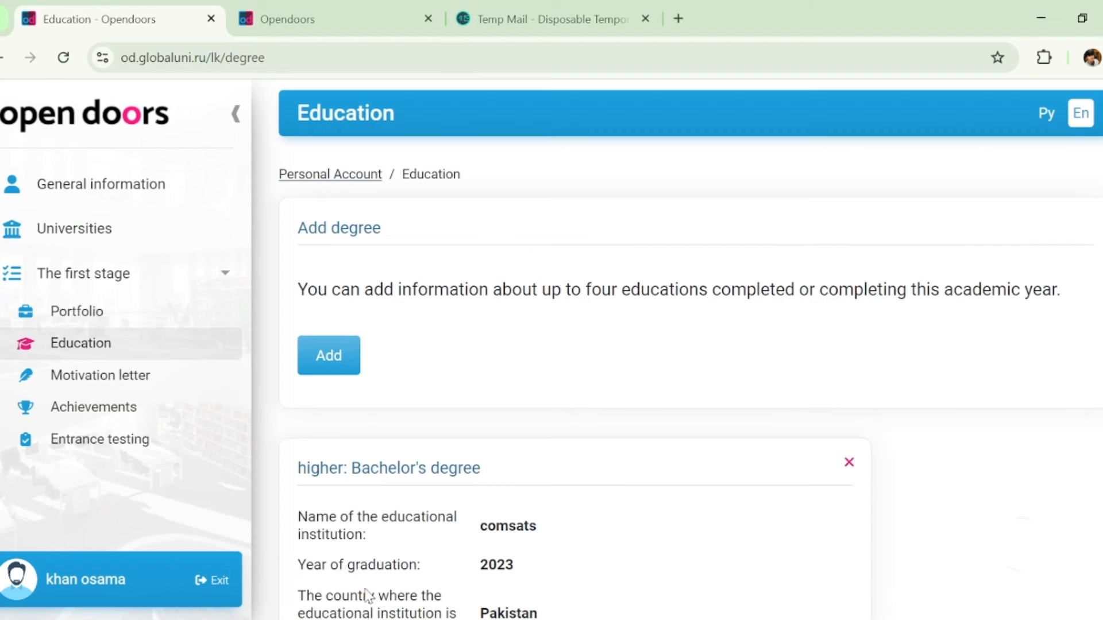
Step: Add another degree entry and set its level of education to general secondary
scroll(690, 351, "down", 1)
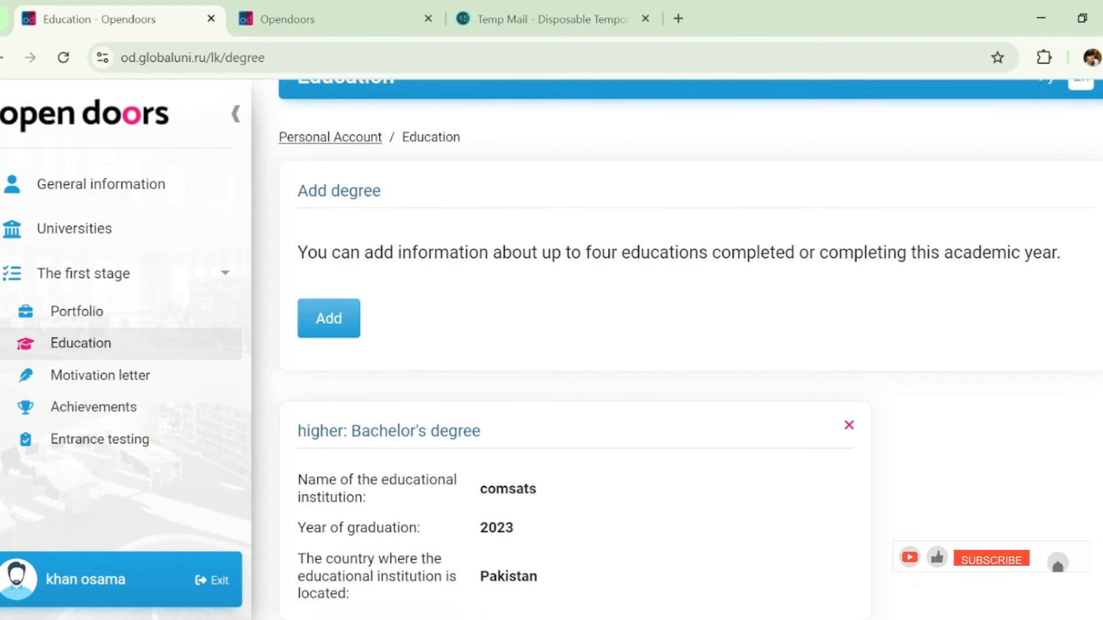
scroll(690, 350, "up", 1)
scroll(689, 350, "down", 1)
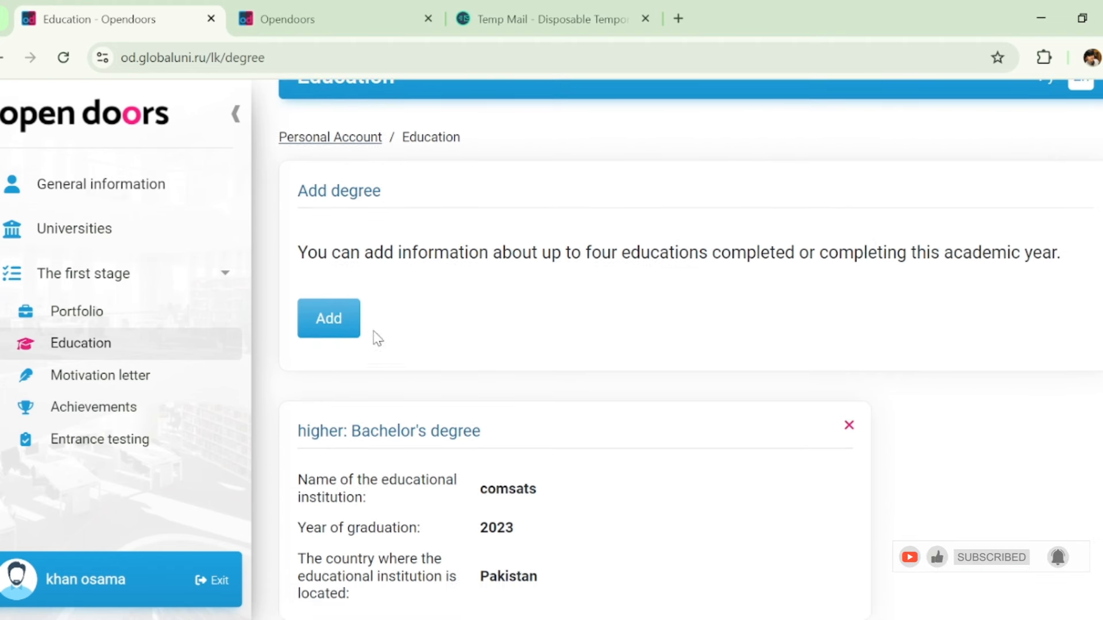
left_click(346, 324)
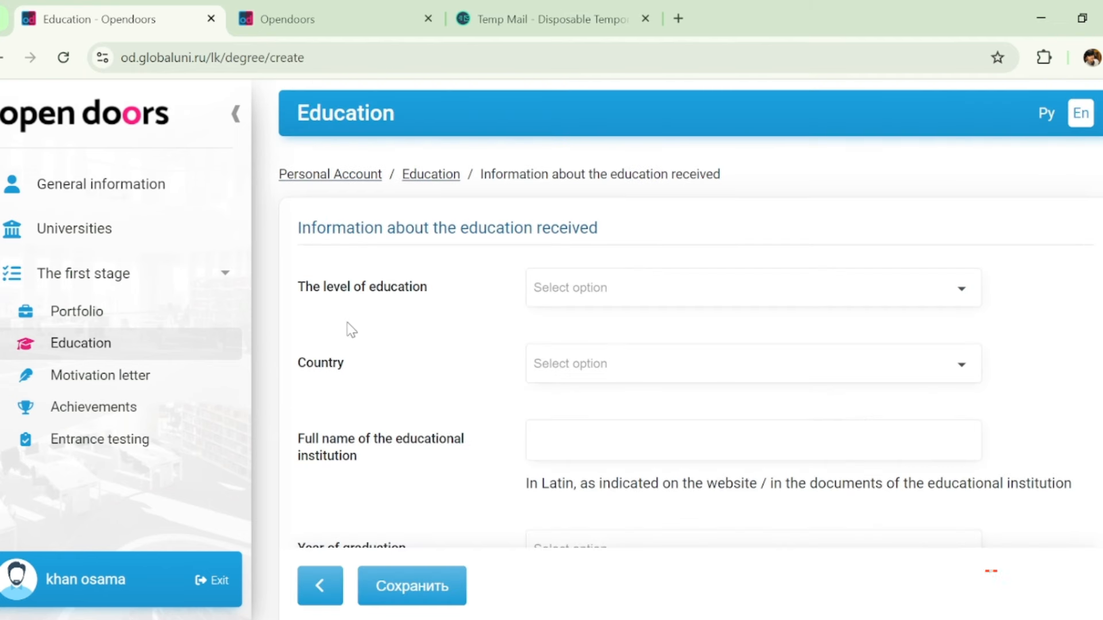
left_click(658, 289)
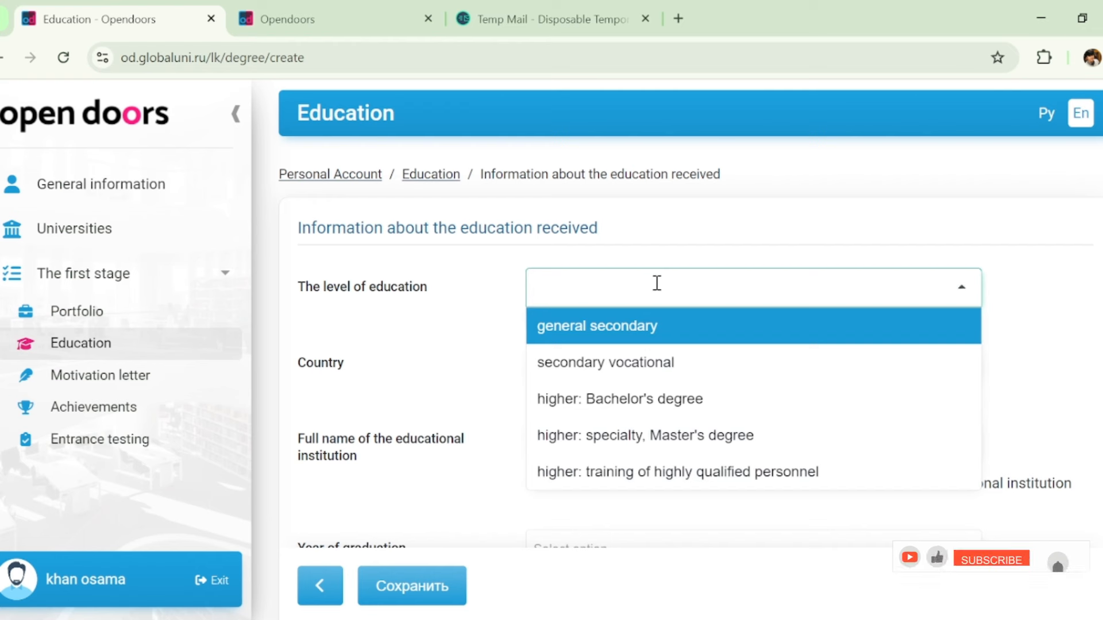
left_click(646, 327)
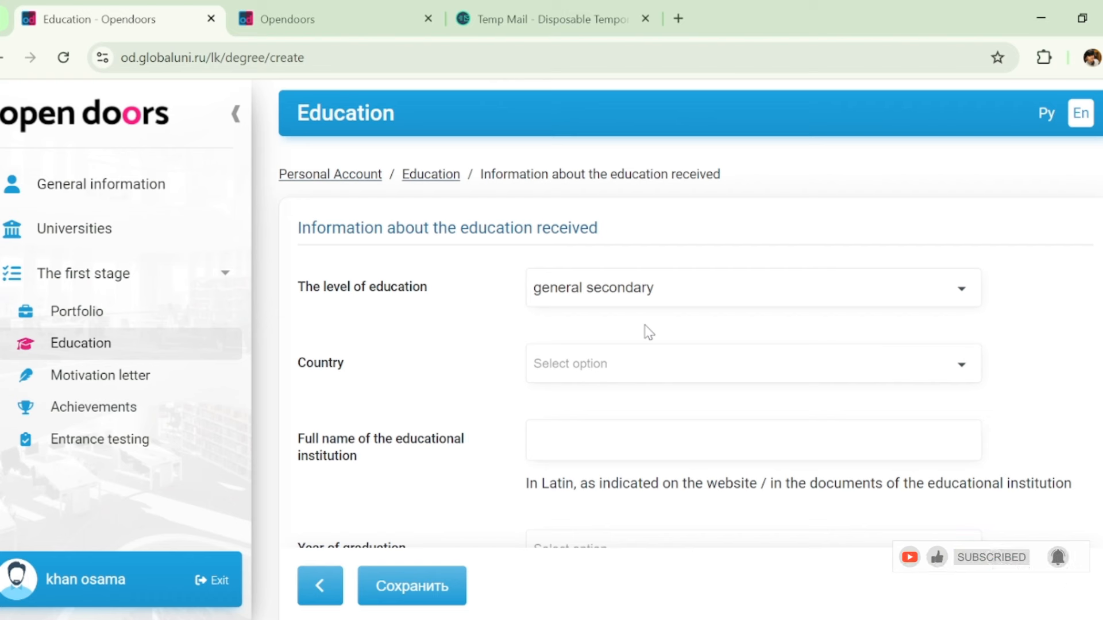
Step: Set the country to Pakistan, the institution to 'college', and graduation year to 2020
left_click(657, 371)
type("p")
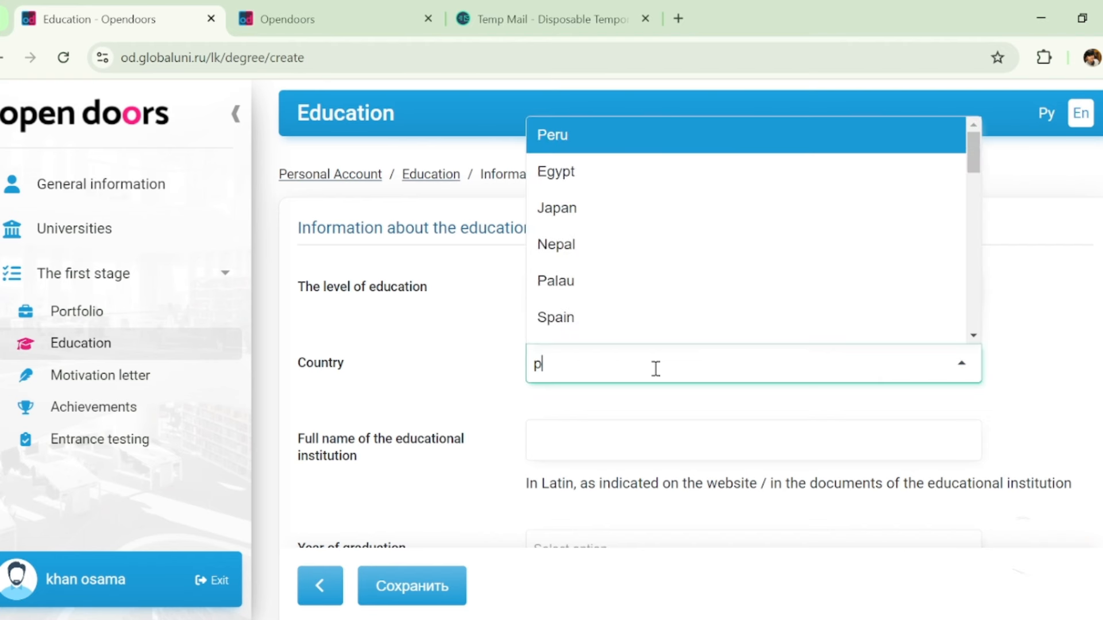
type("aki")
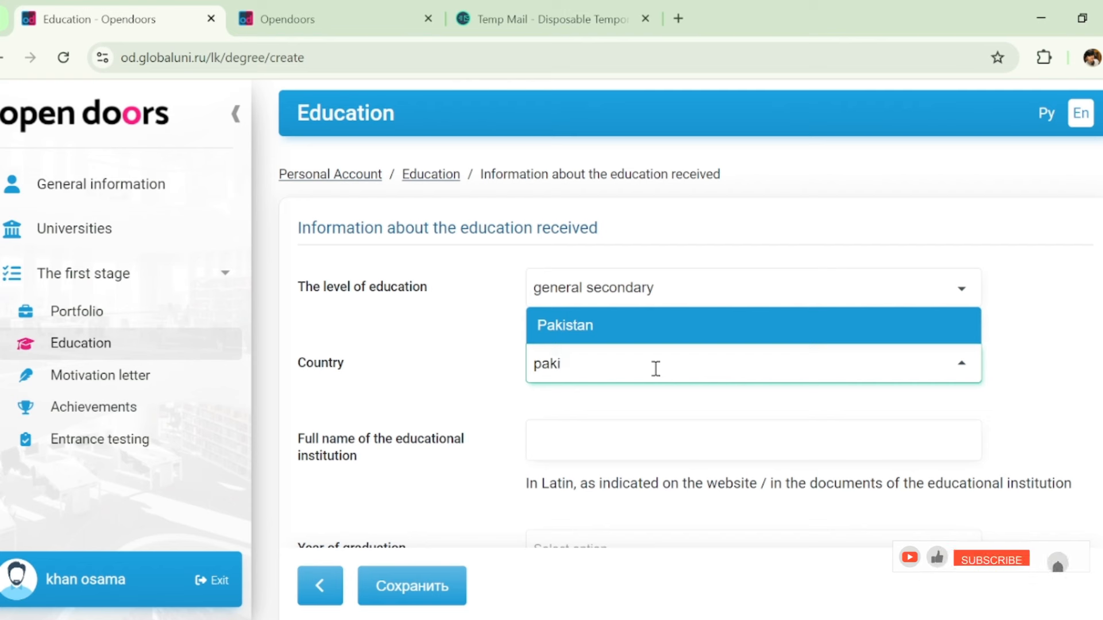
key("Return")
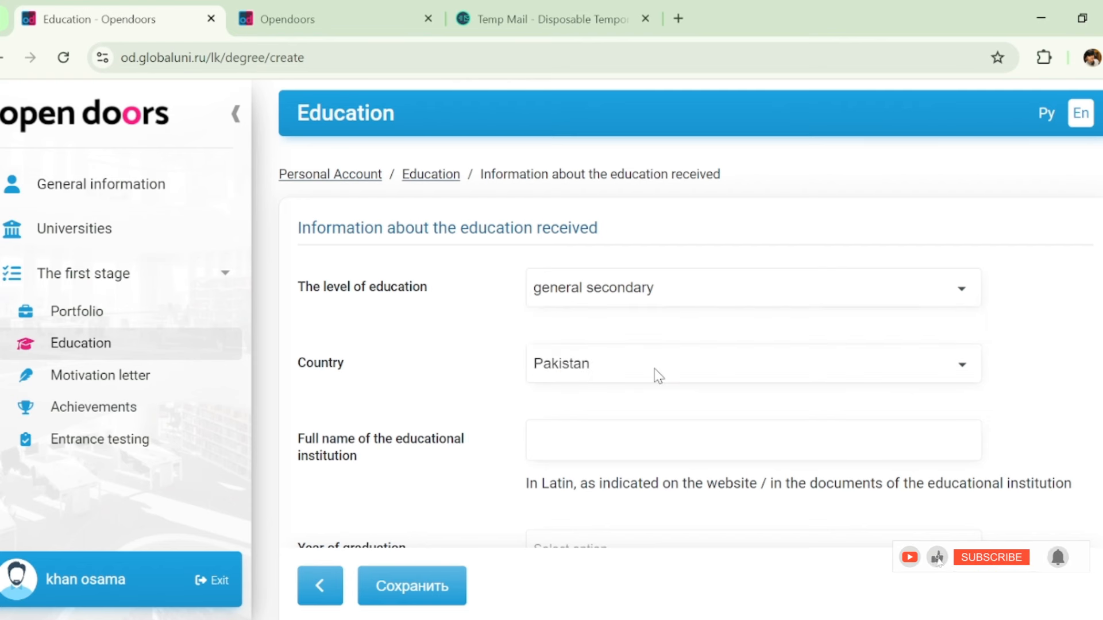
left_click(682, 429)
type("col")
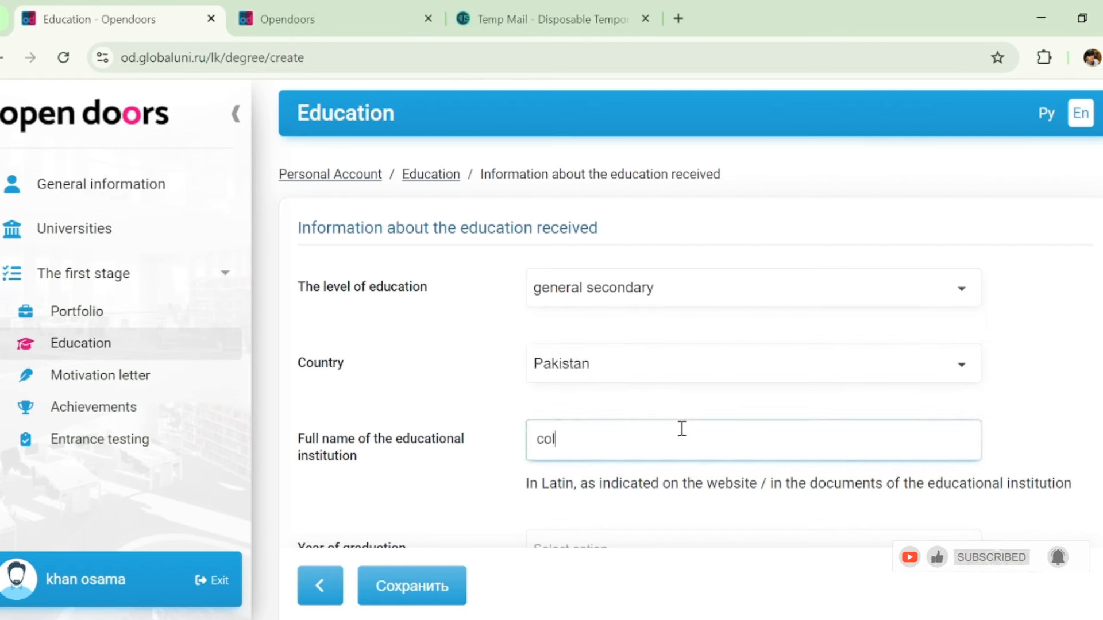
type("lege")
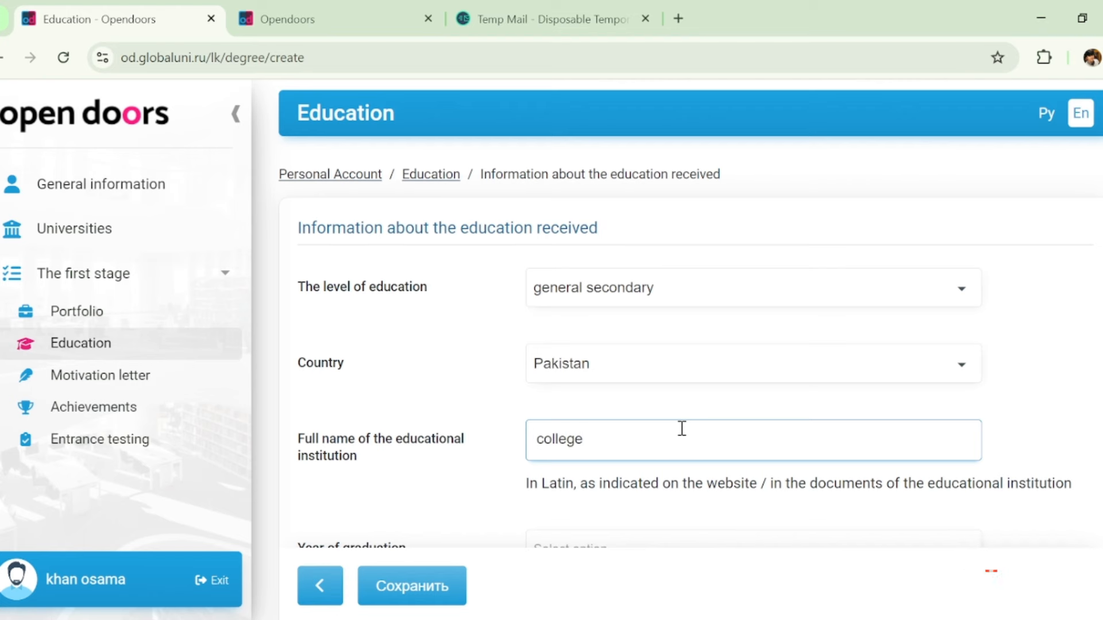
scroll(689, 344, "down", 4)
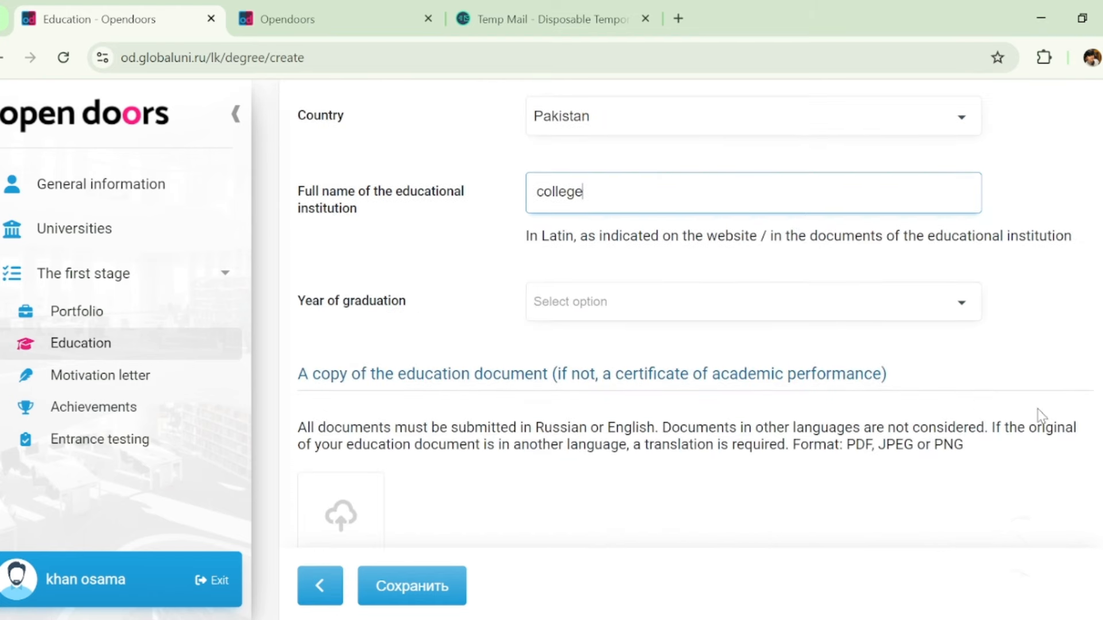
left_click(889, 295)
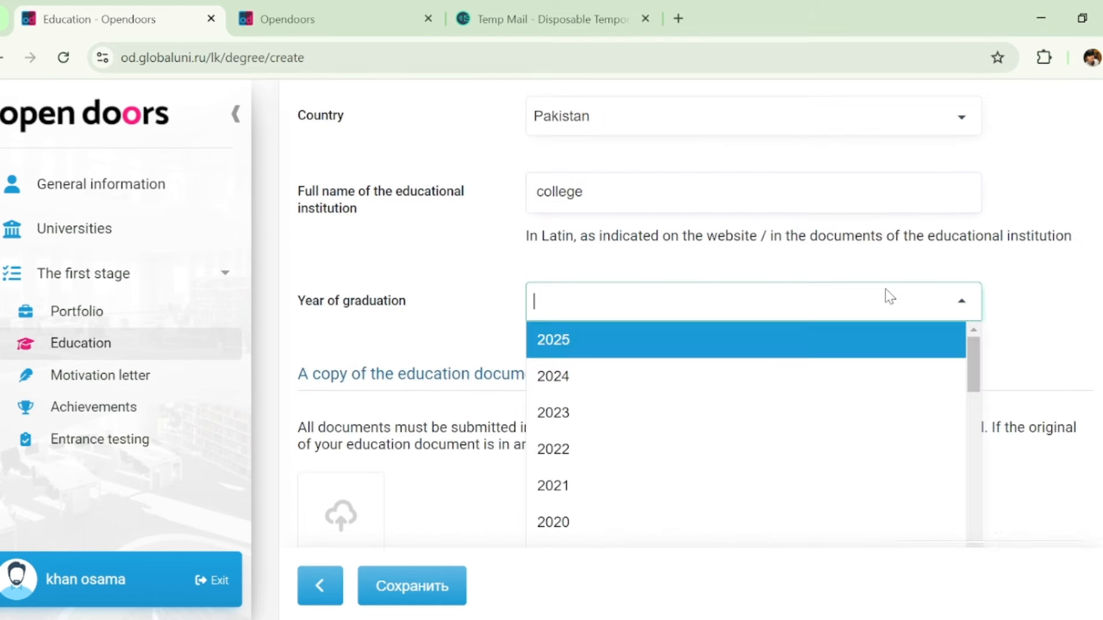
left_click(780, 522)
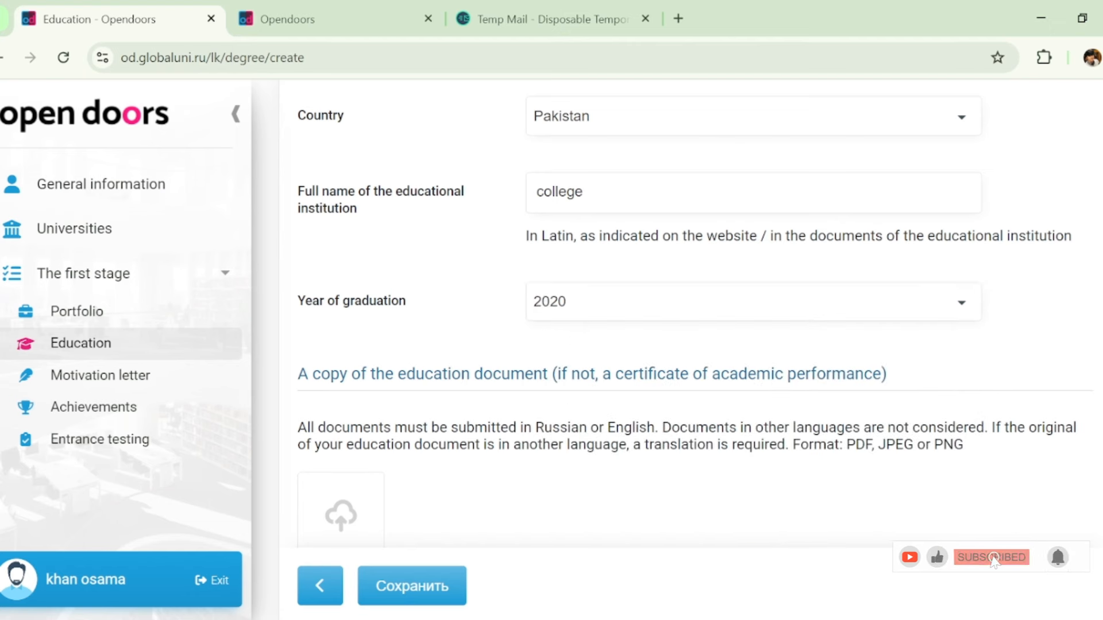
Step: Attach the education document image and save the new entry
scroll(690, 345, "down", 1)
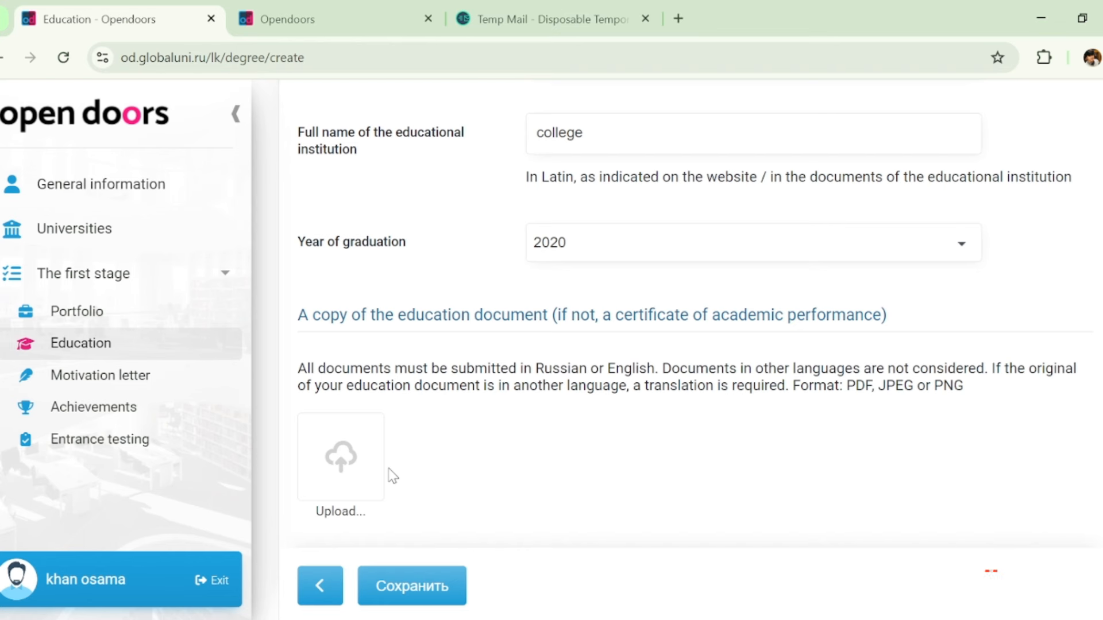
left_click(357, 471)
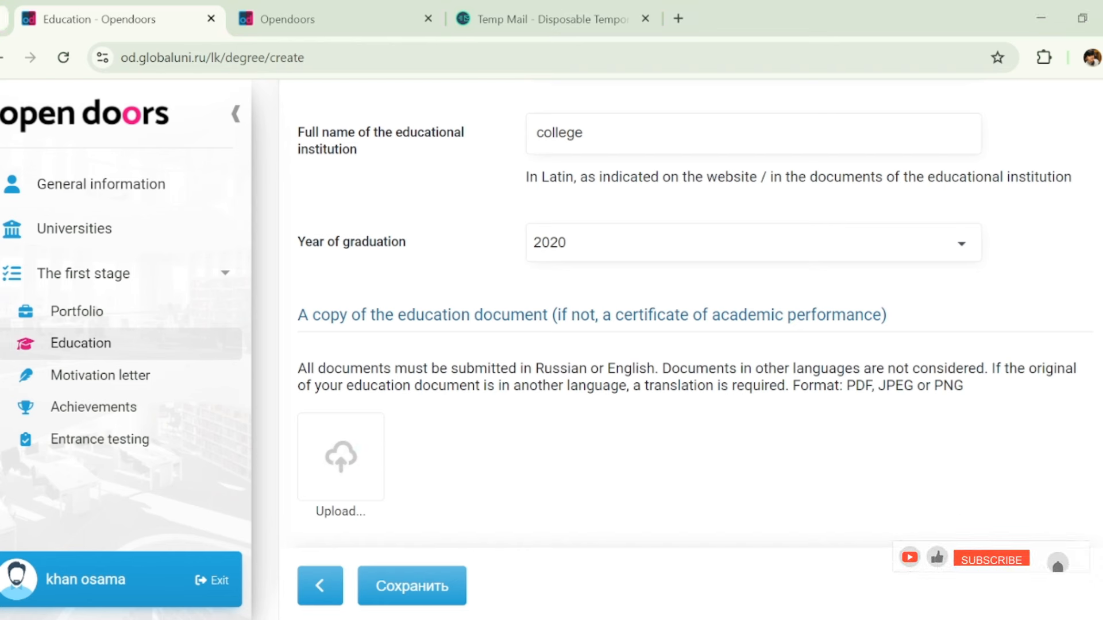
double_click(344, 473)
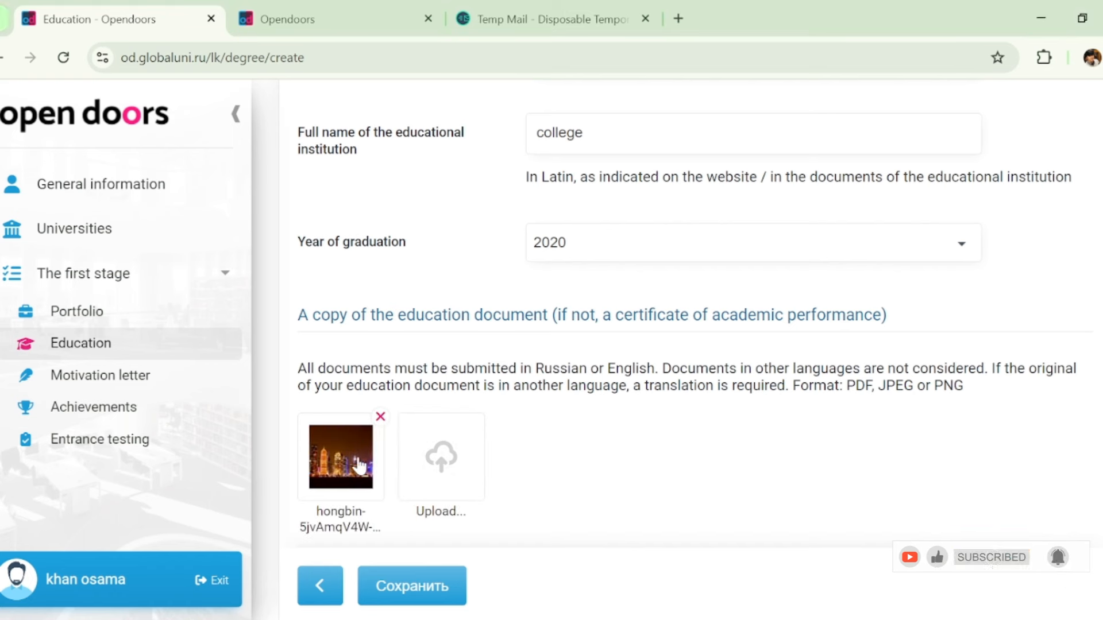
scroll(504, 439, "up", 3)
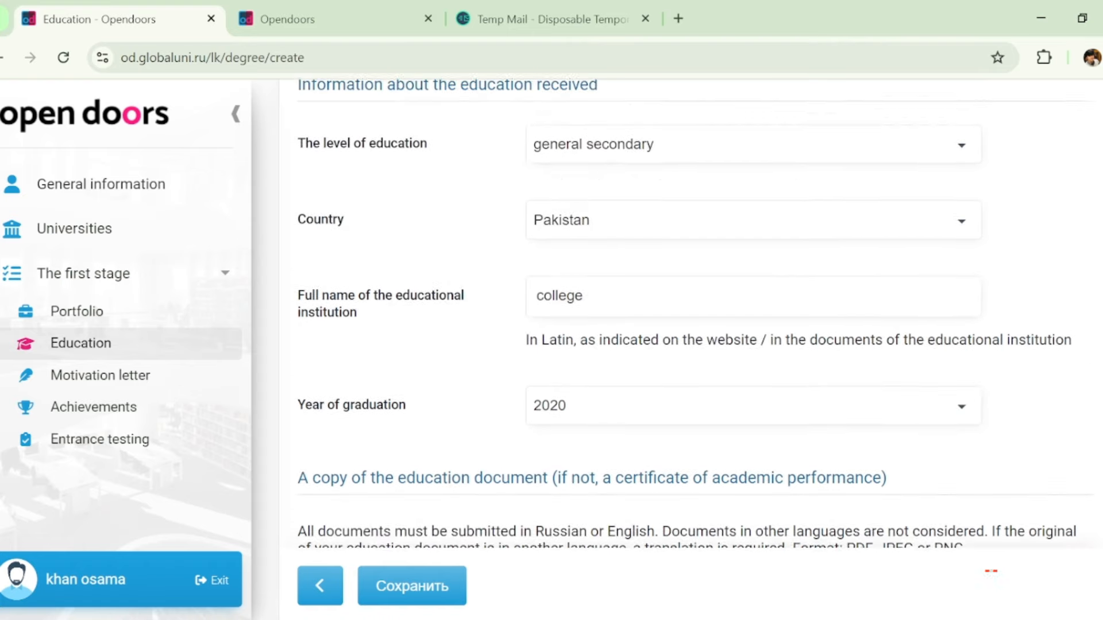
scroll(689, 321, "down", 3)
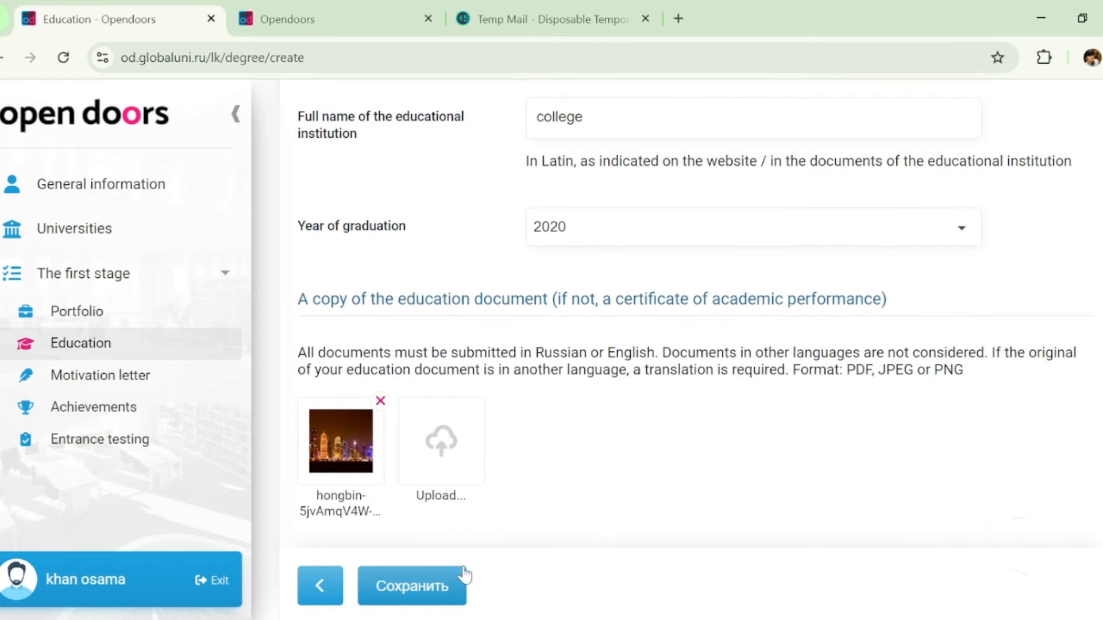
left_click(417, 598)
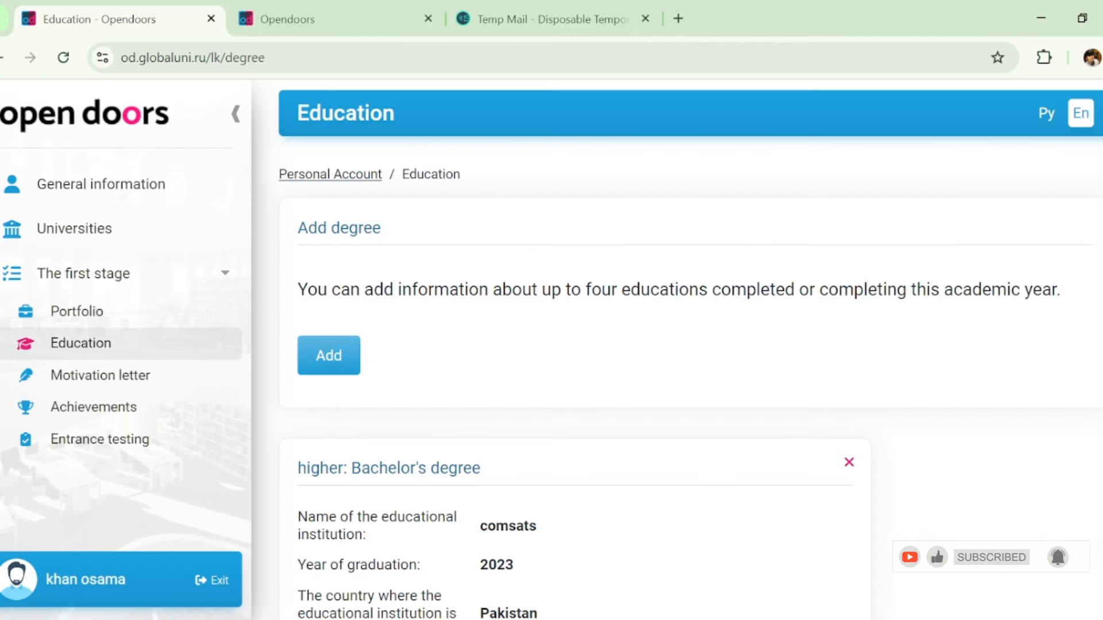
Step: Go to the Motivation letter section from the sidebar
scroll(1098, 452, "down", 3)
scroll(1098, 453, "up", 3)
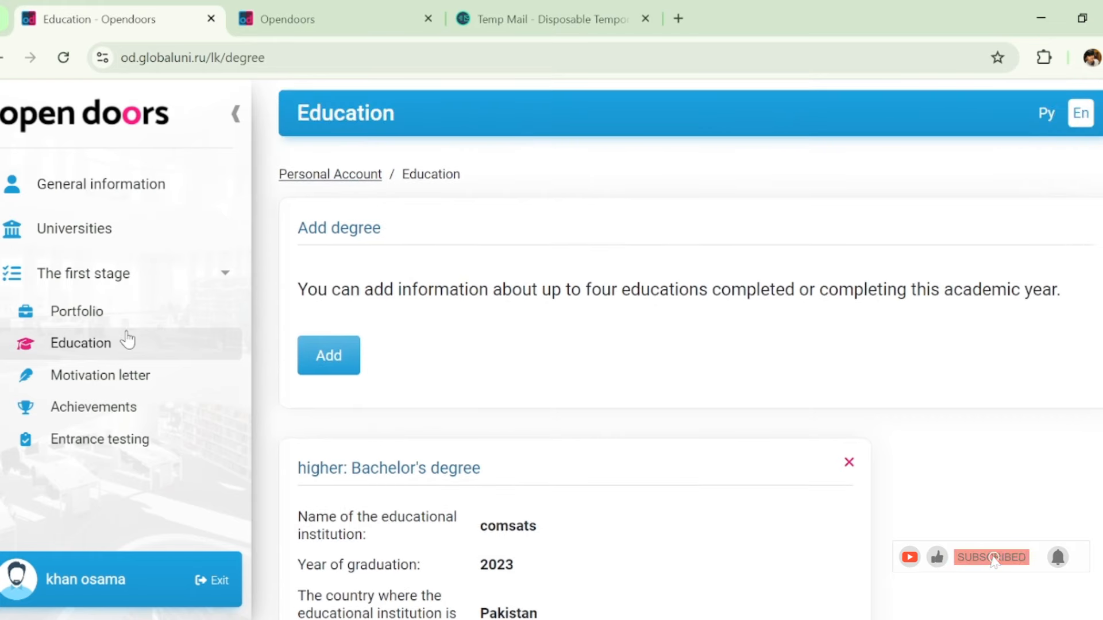
left_click(129, 379)
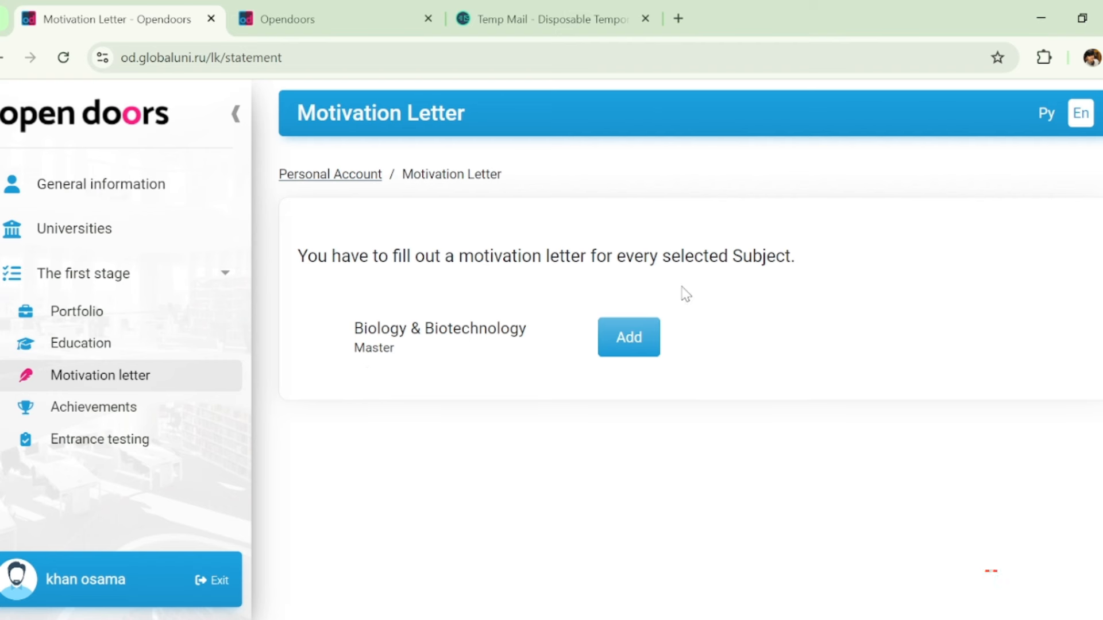
Step: Start a motivation letter for Biology & Biotechnology and add a knowledge-fields block
left_click(624, 348)
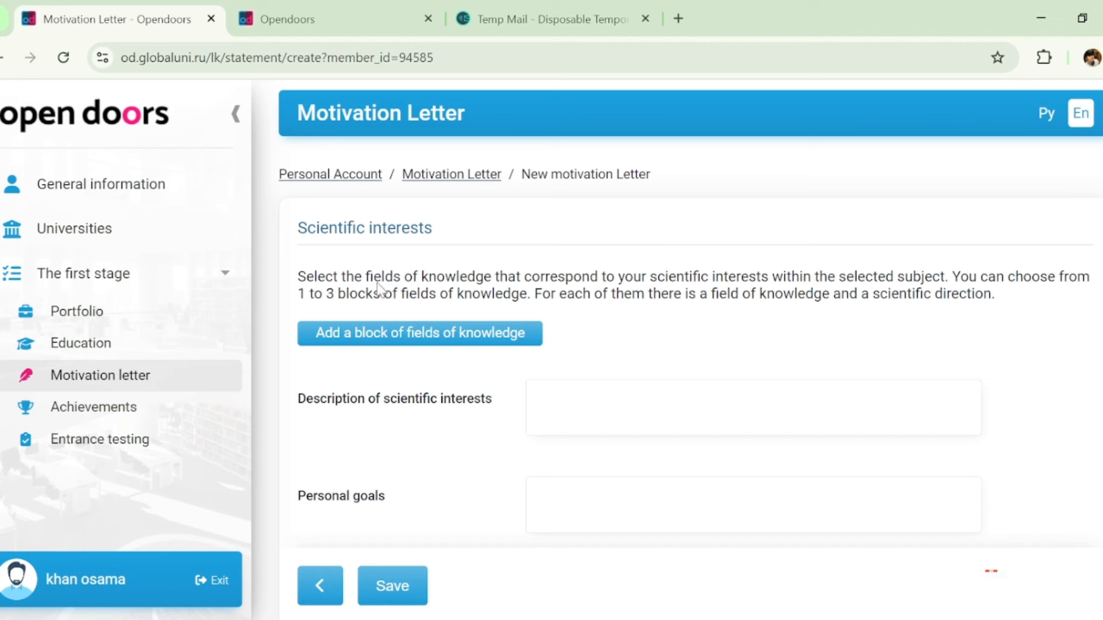
scroll(690, 316, "down", 4)
scroll(690, 316, "up", 4)
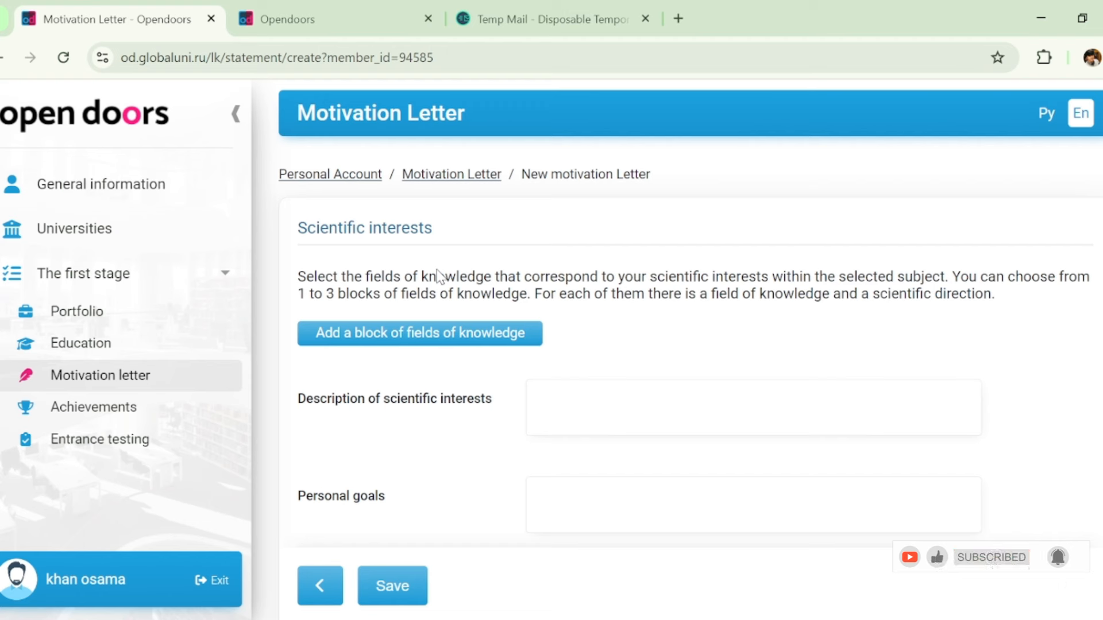
left_click(444, 338)
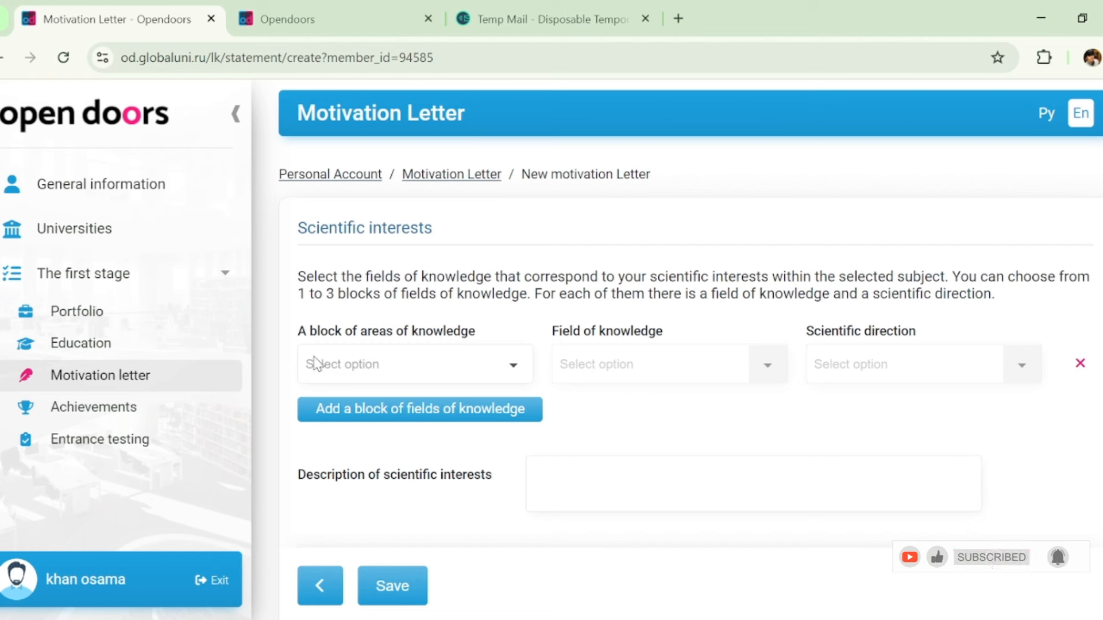
Step: Set the knowledge block to NATURAL SCIENCES, Biological sciences, Biology
left_click(506, 375)
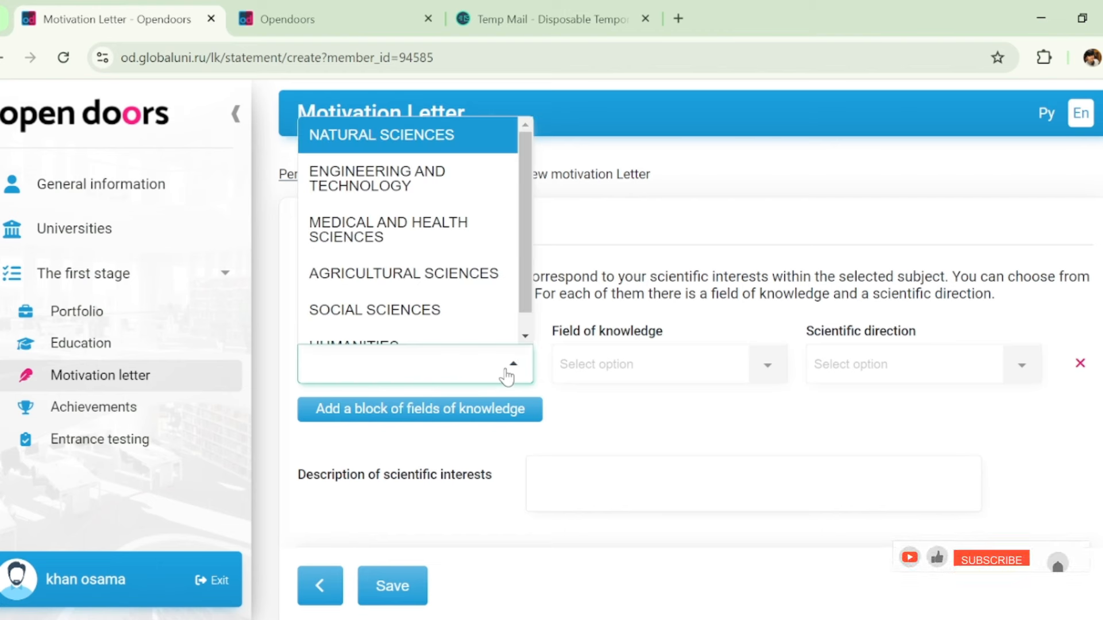
left_click(486, 138)
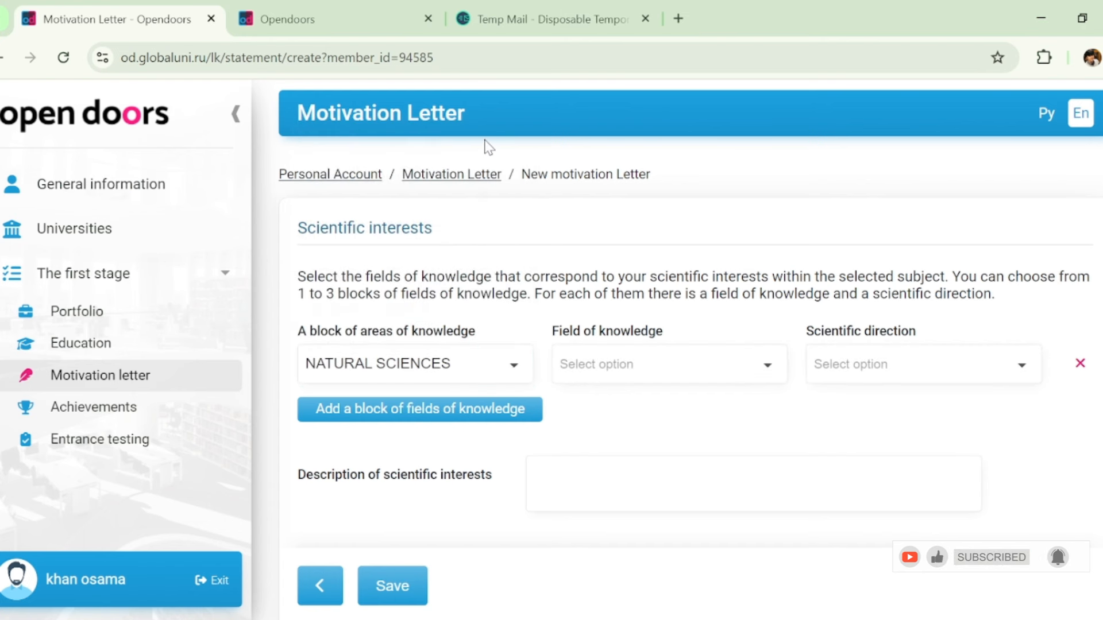
left_click(727, 375)
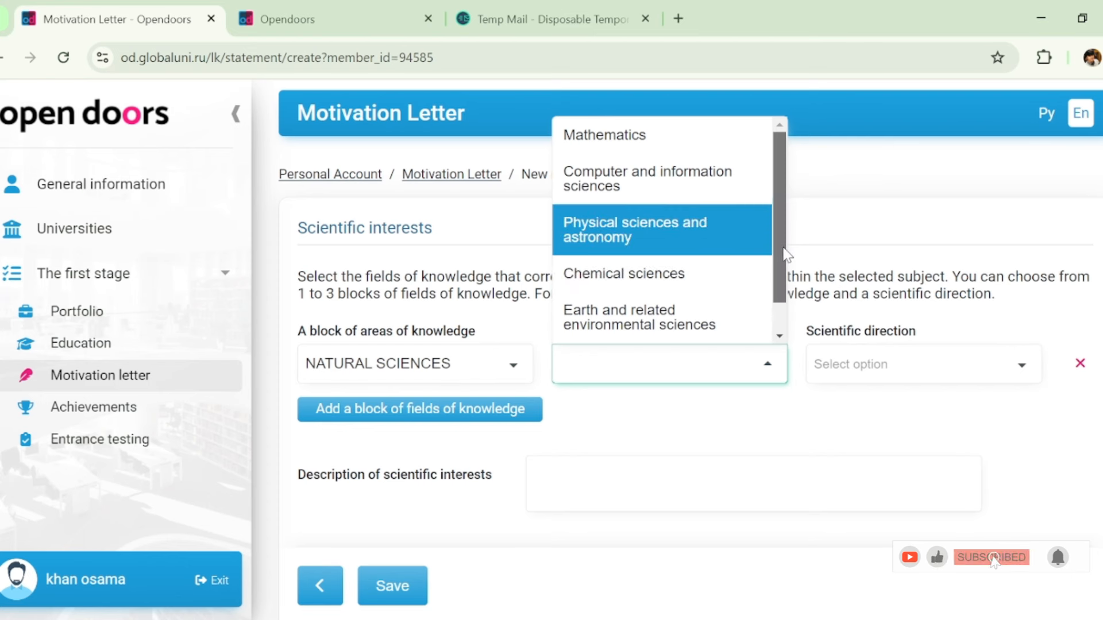
scroll(764, 319, "down", 1)
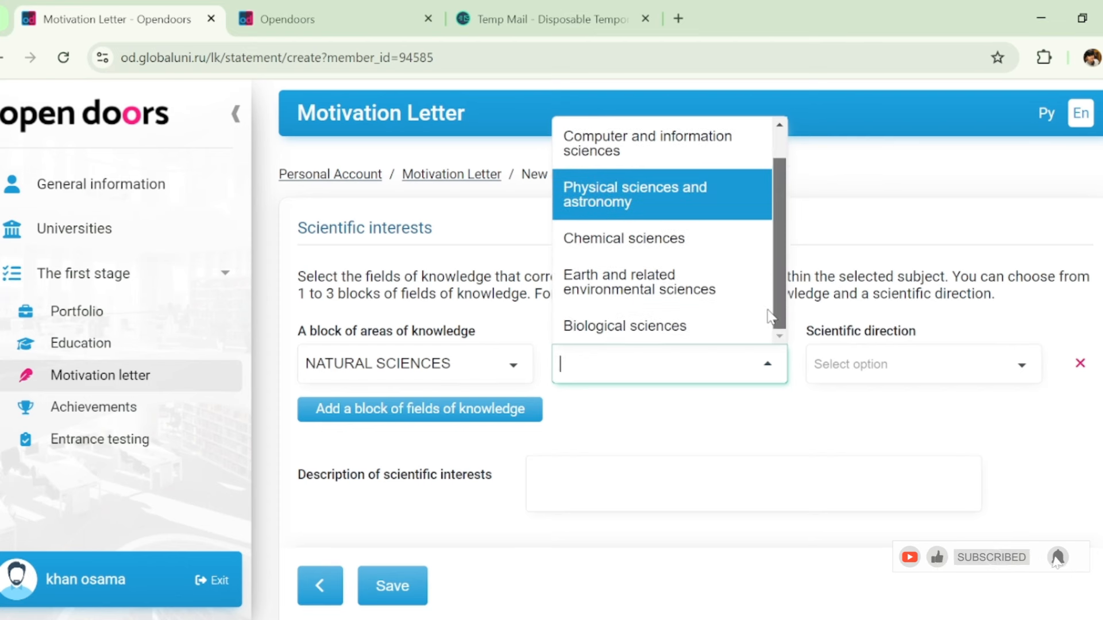
left_click(729, 326)
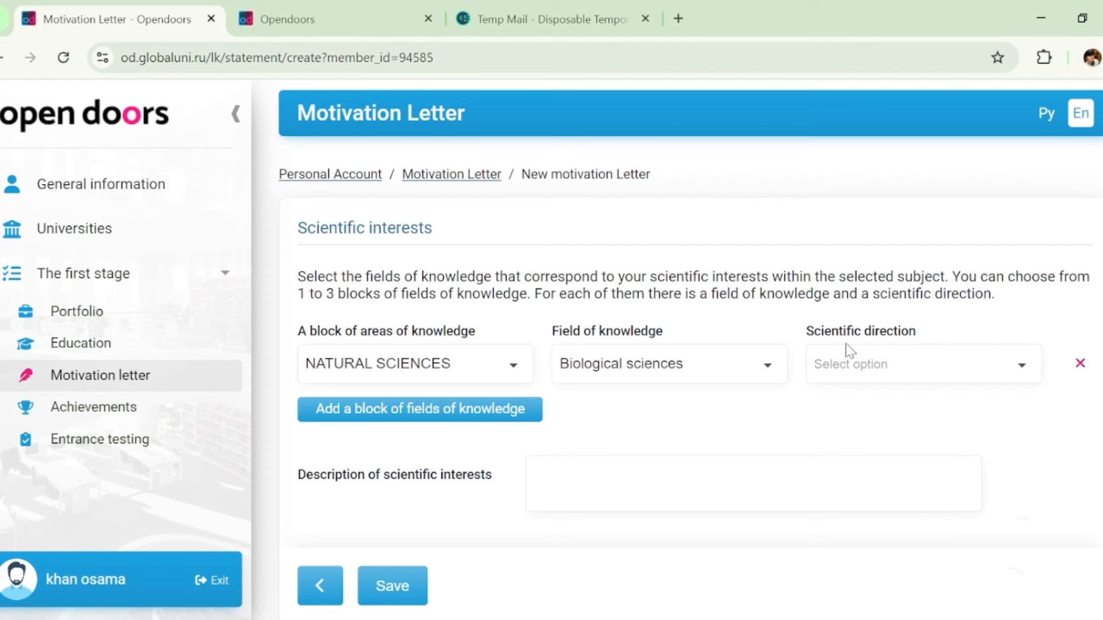
left_click(915, 380)
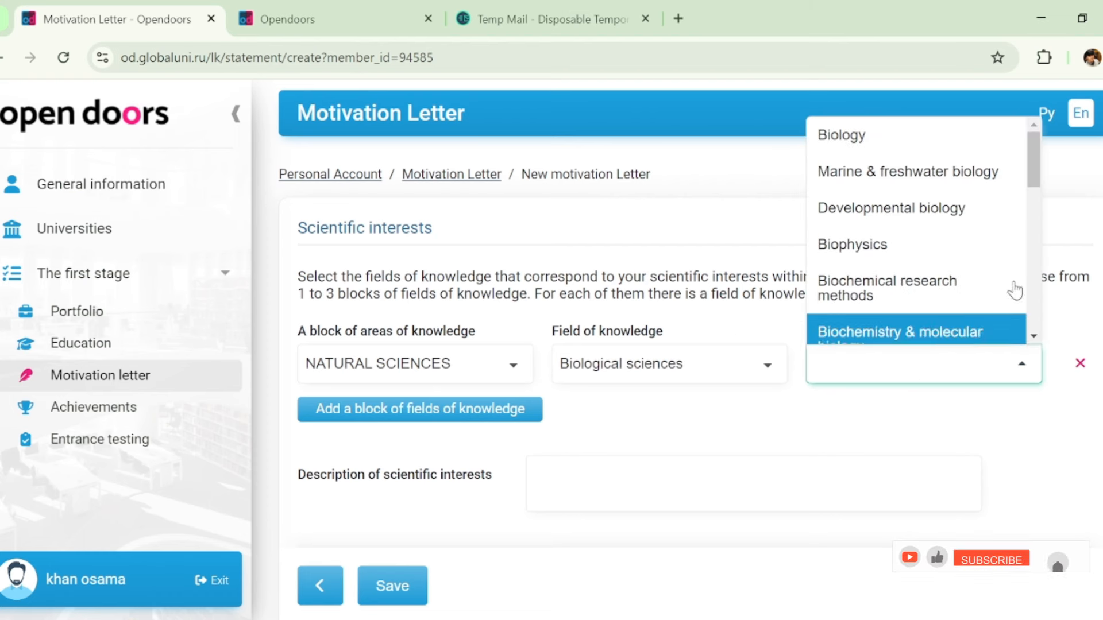
mouse_move(1039, 167)
left_mouse_down()
mouse_move(1028, 234)
mouse_move(994, 300)
mouse_move(1001, 263)
mouse_move(992, 322)
mouse_move(1036, 149)
left_mouse_up()
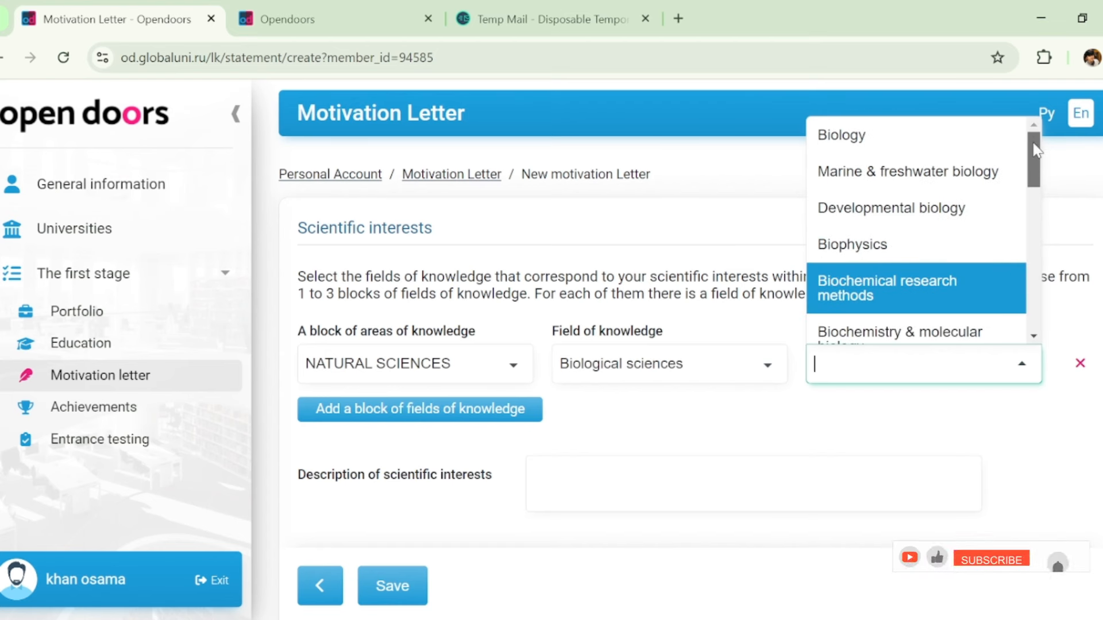
left_click(1022, 135)
Step: Scroll through the motivation letter fields, then go to the Achievements section
scroll(1022, 138, "down", 1)
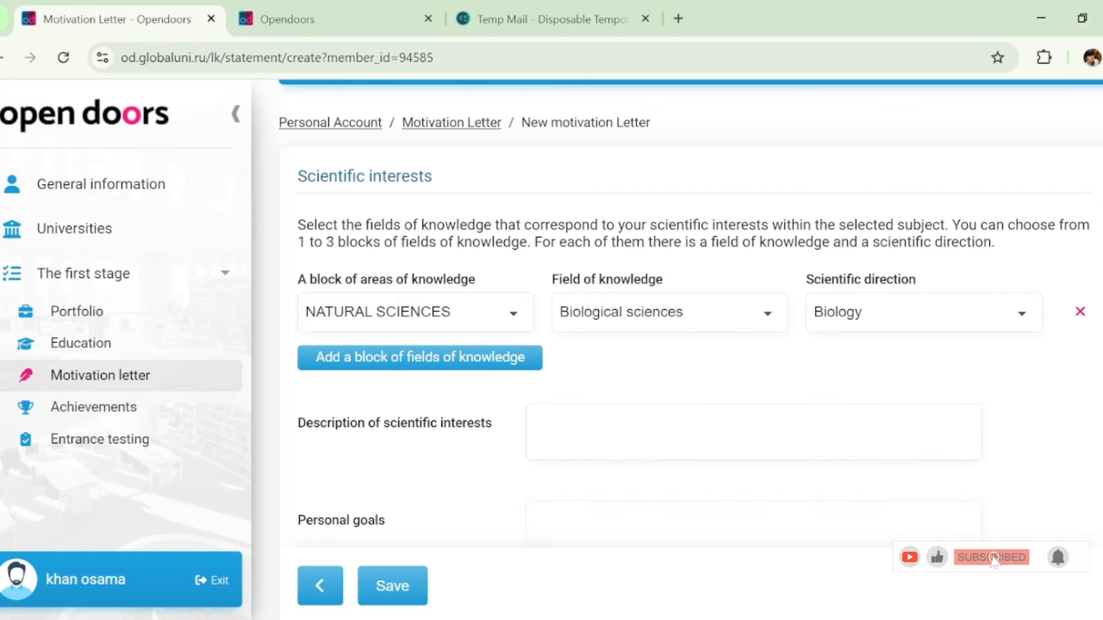
scroll(1088, 387, "down", 3)
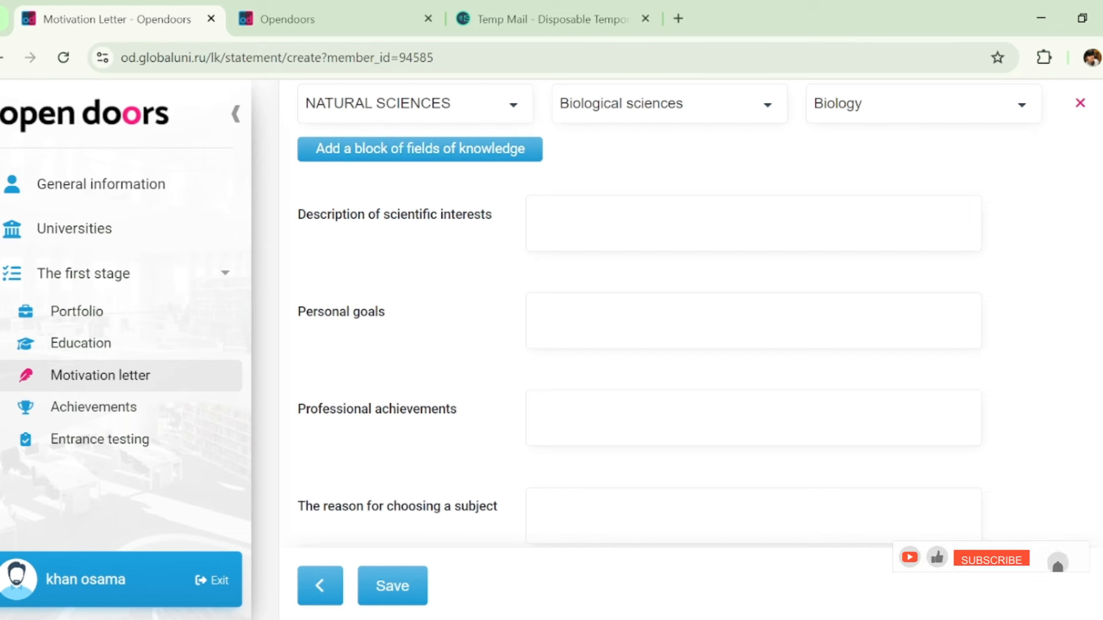
scroll(997, 182, "up", 1)
scroll(918, 318, "down", 3)
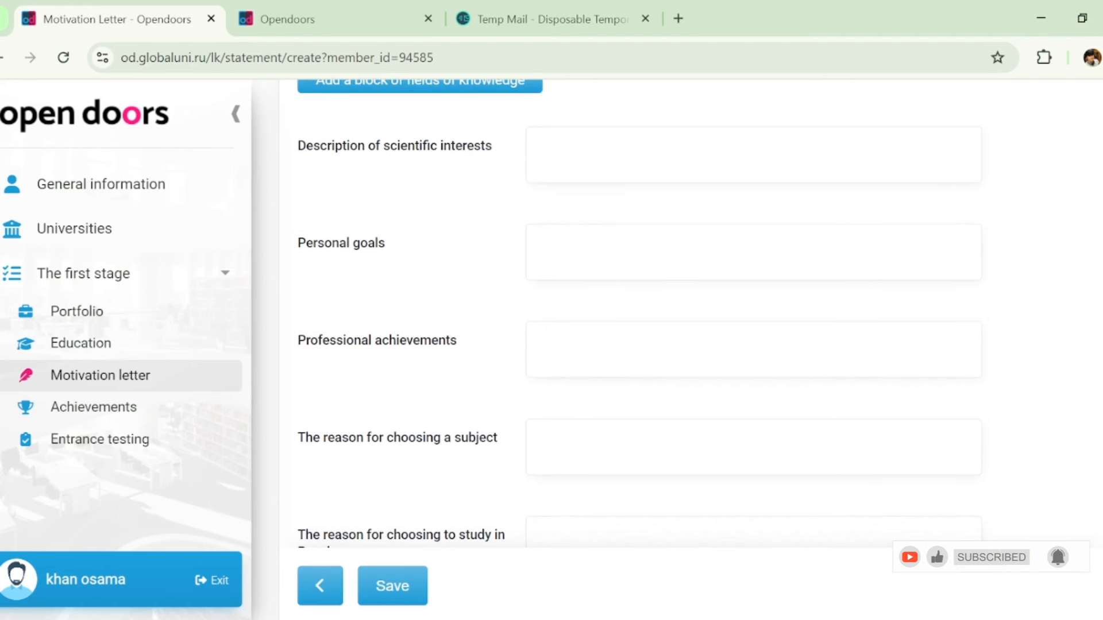
scroll(689, 316, "down", 2)
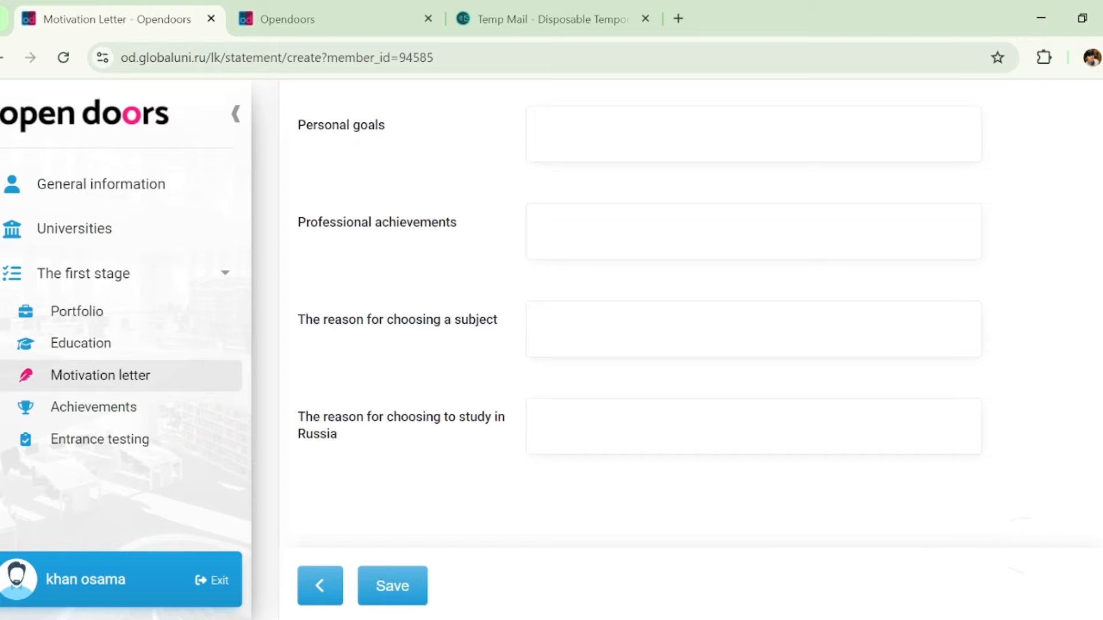
scroll(746, 428, "up", 5)
scroll(747, 427, "down", 3)
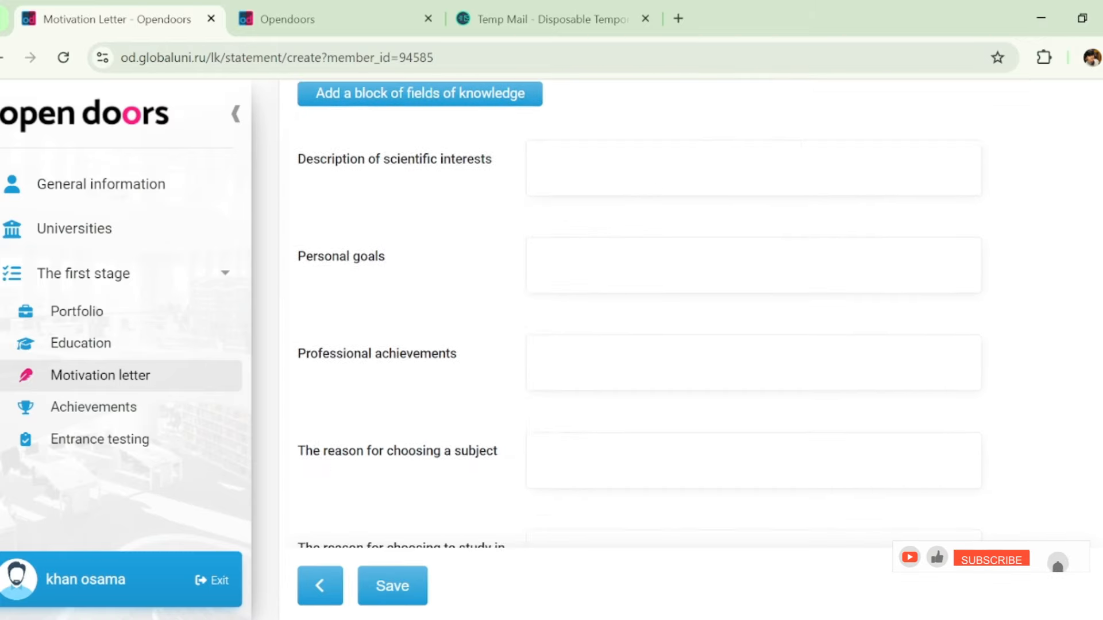
scroll(1099, 468, "down", 3)
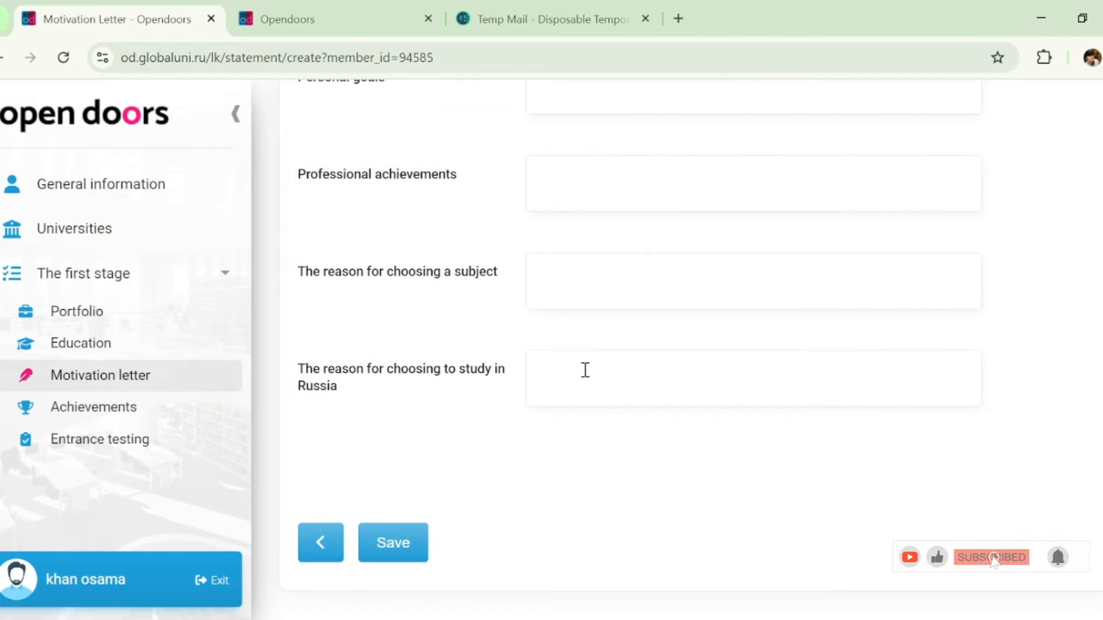
left_click(124, 416)
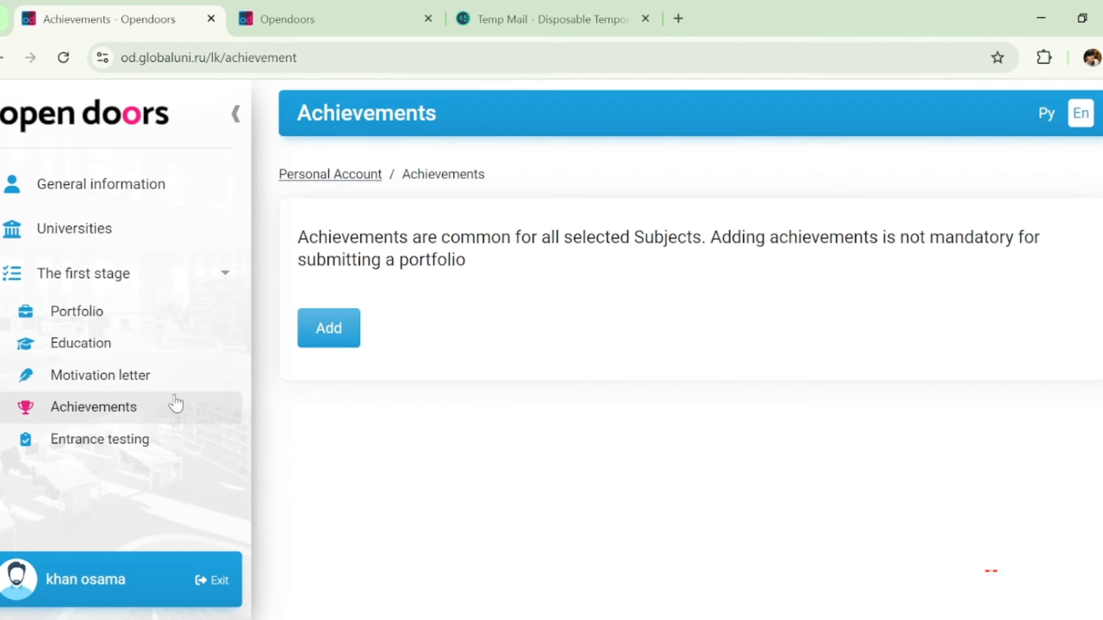
Step: Start a new achievement and review the Work experience type's fields
left_click(314, 339)
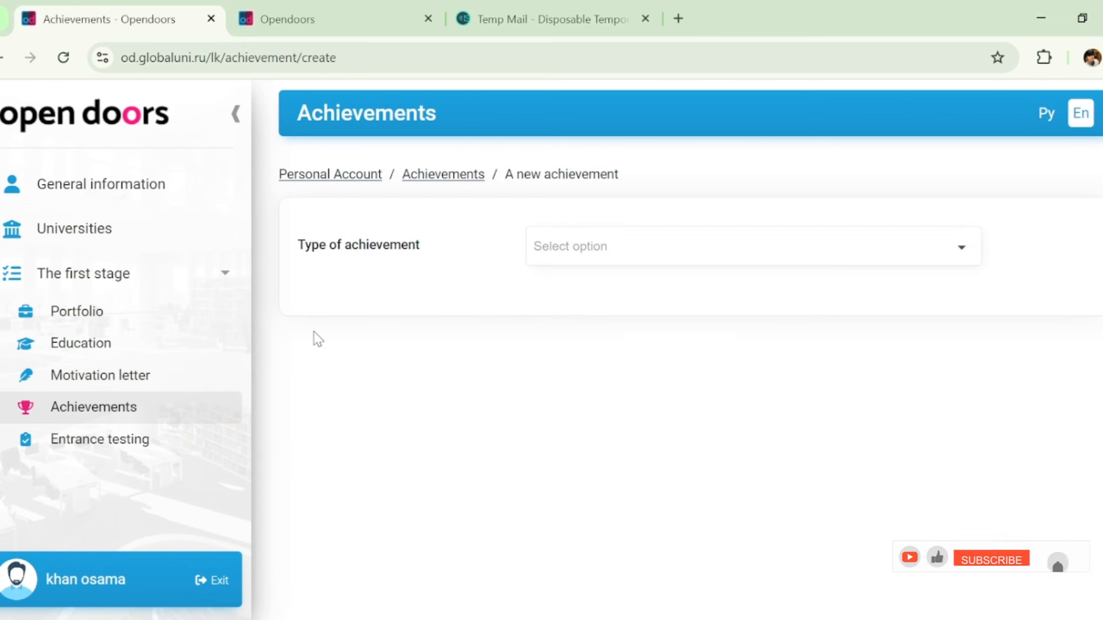
left_click(670, 244)
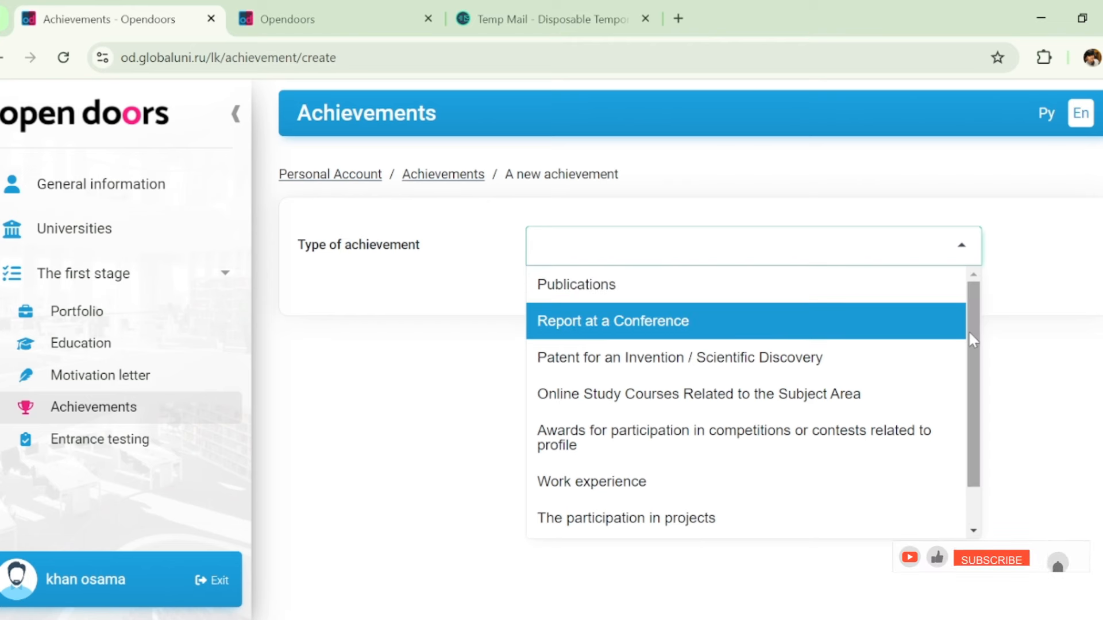
scroll(959, 356, "down", 1)
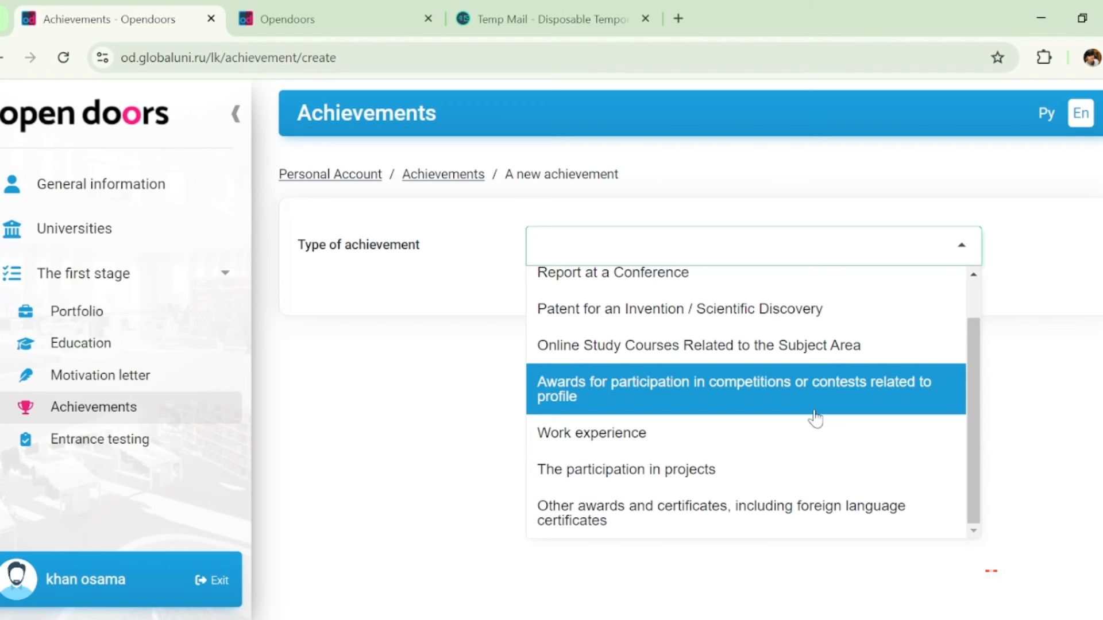
left_click(768, 435)
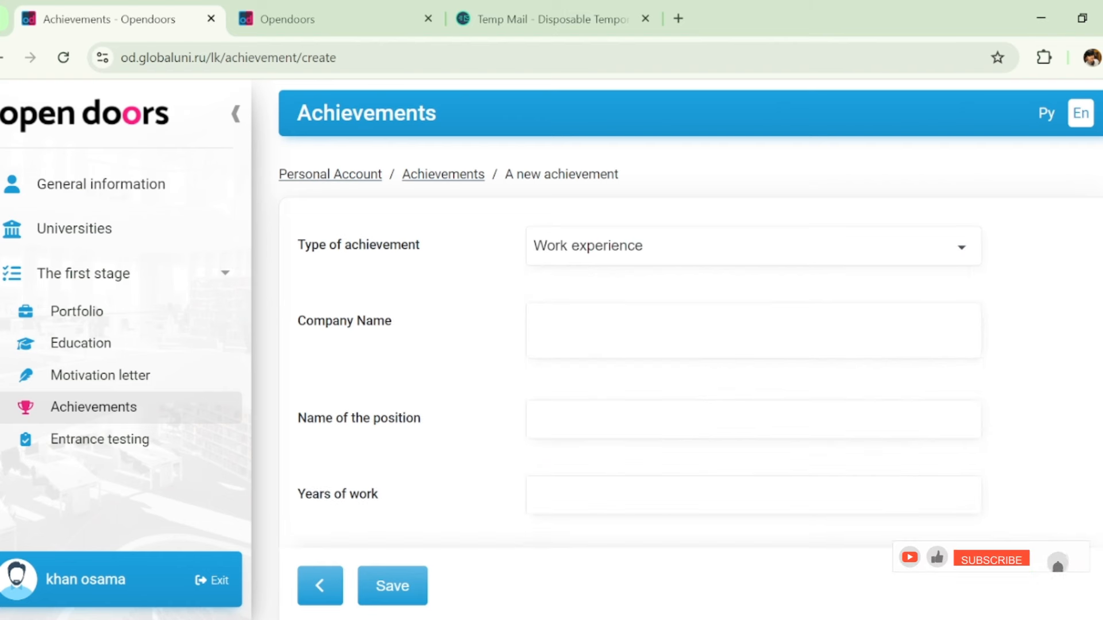
scroll(746, 268, "down", 1)
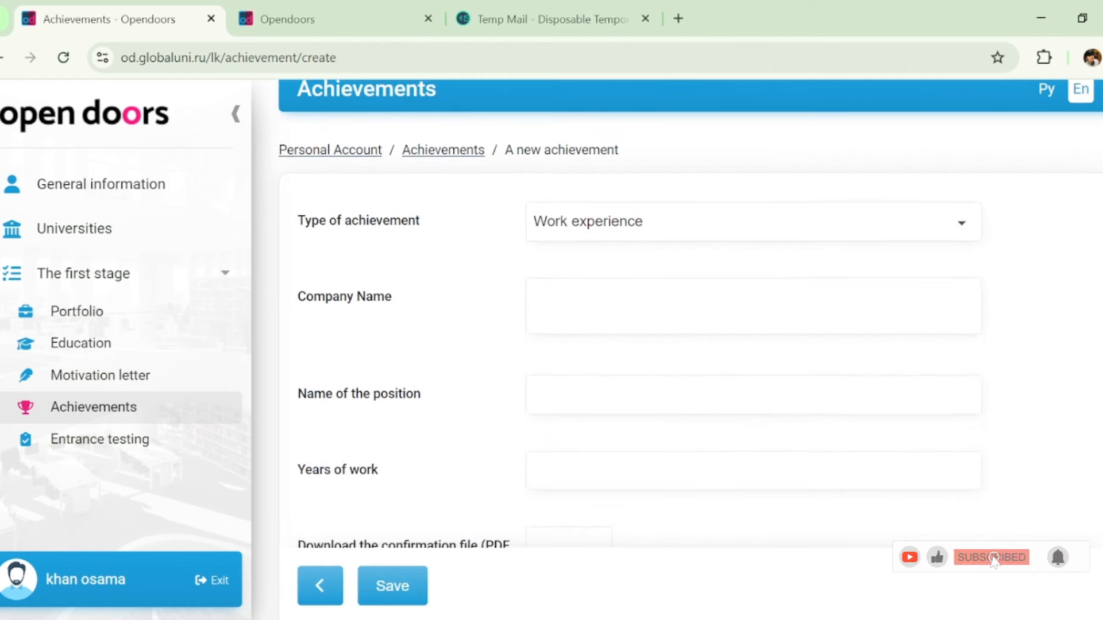
scroll(551, 308, "down", 2)
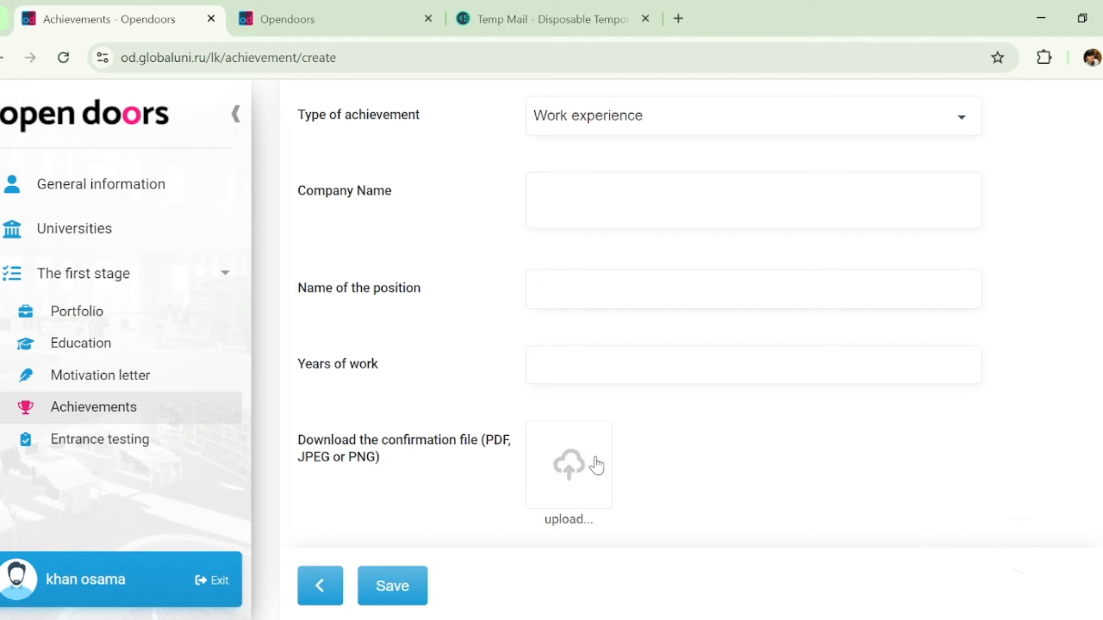
scroll(689, 345, "up", 2)
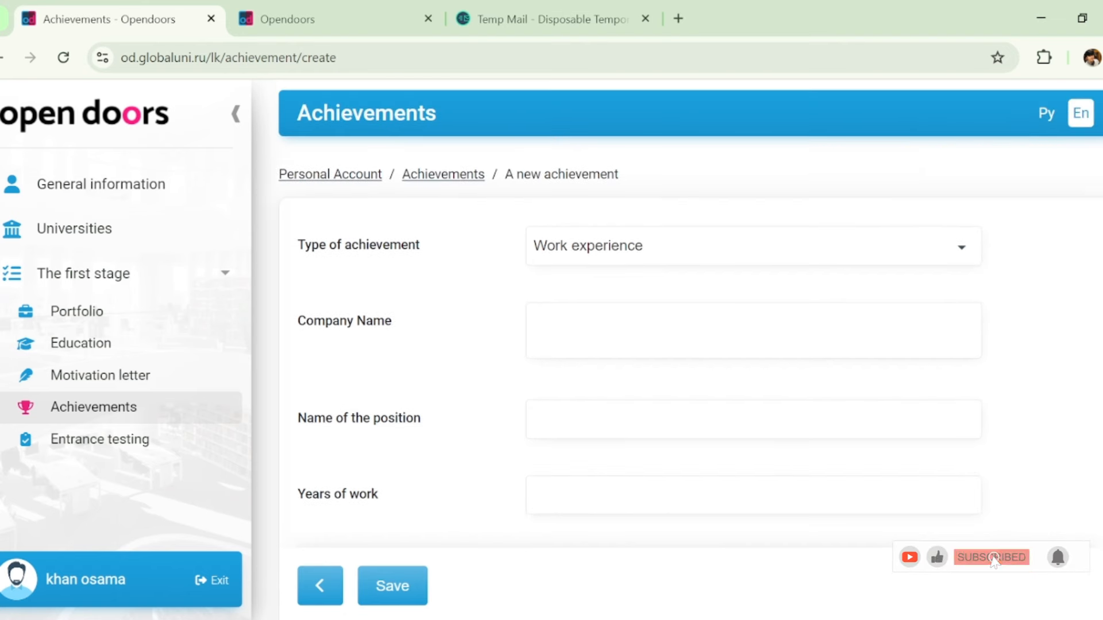
scroll(564, 545, "down", 2)
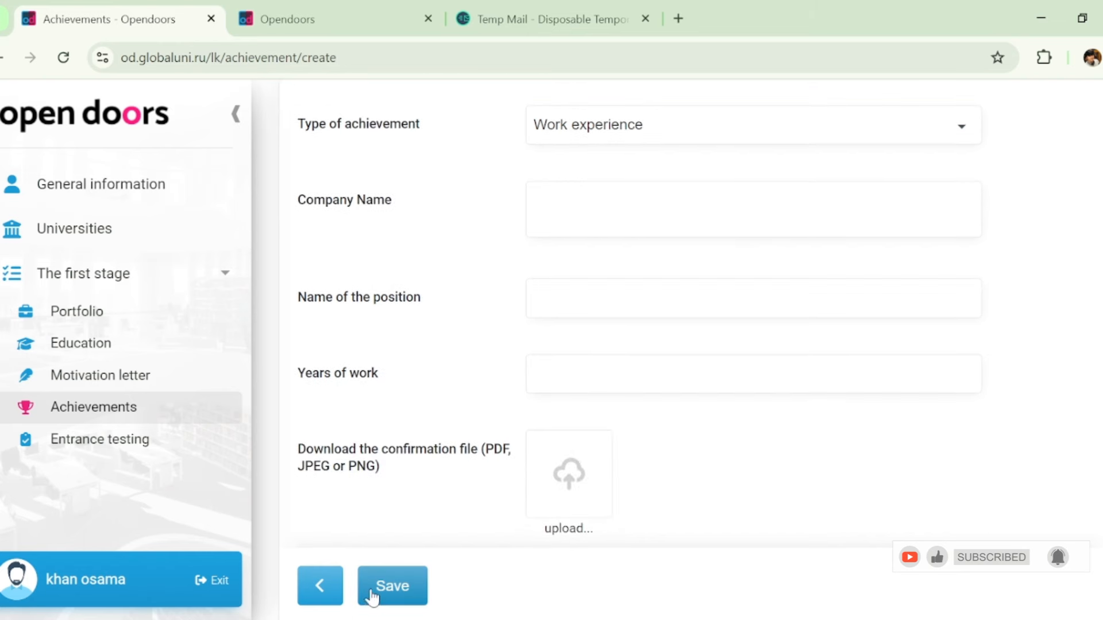
scroll(1059, 409, "up", 2)
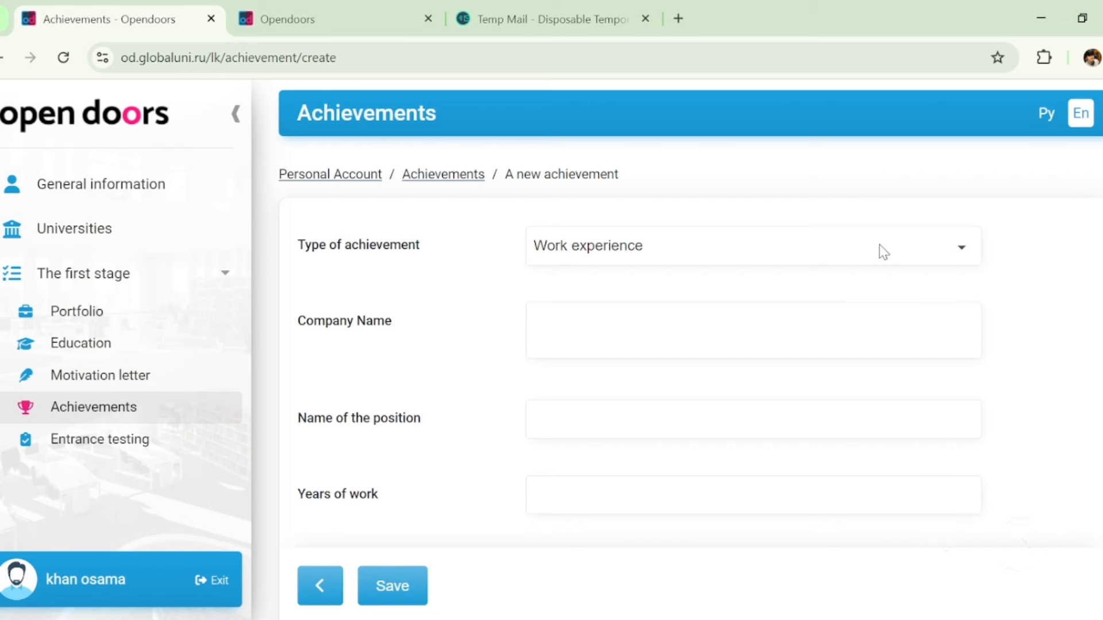
Step: Switch the achievement type to Publications, then to Online Study Courses, reviewing each
left_click(883, 250)
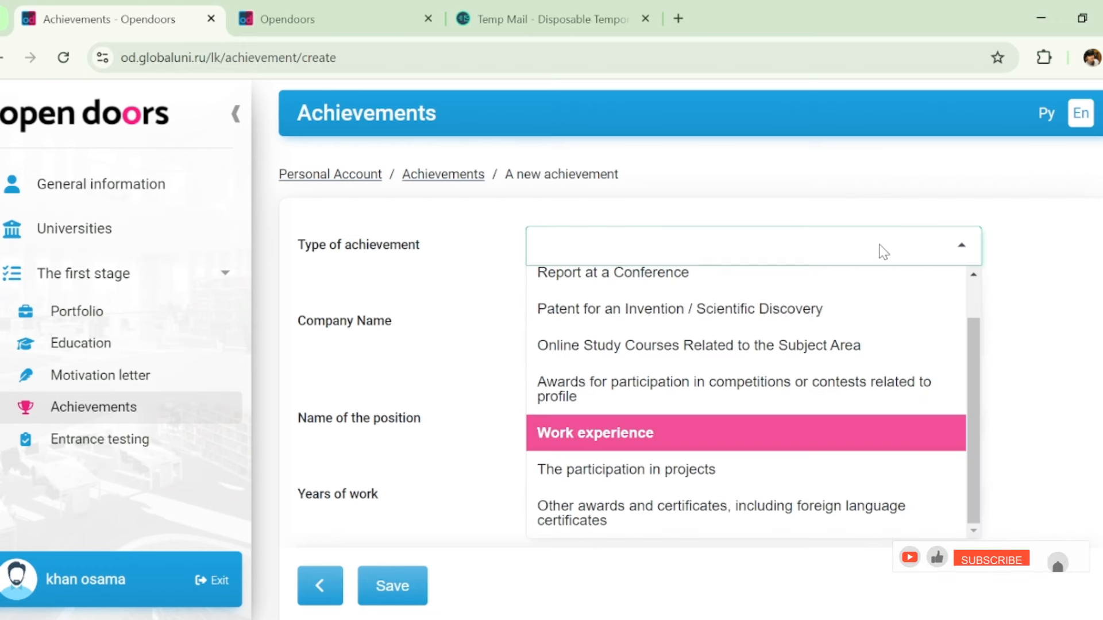
scroll(972, 288, "up", 1)
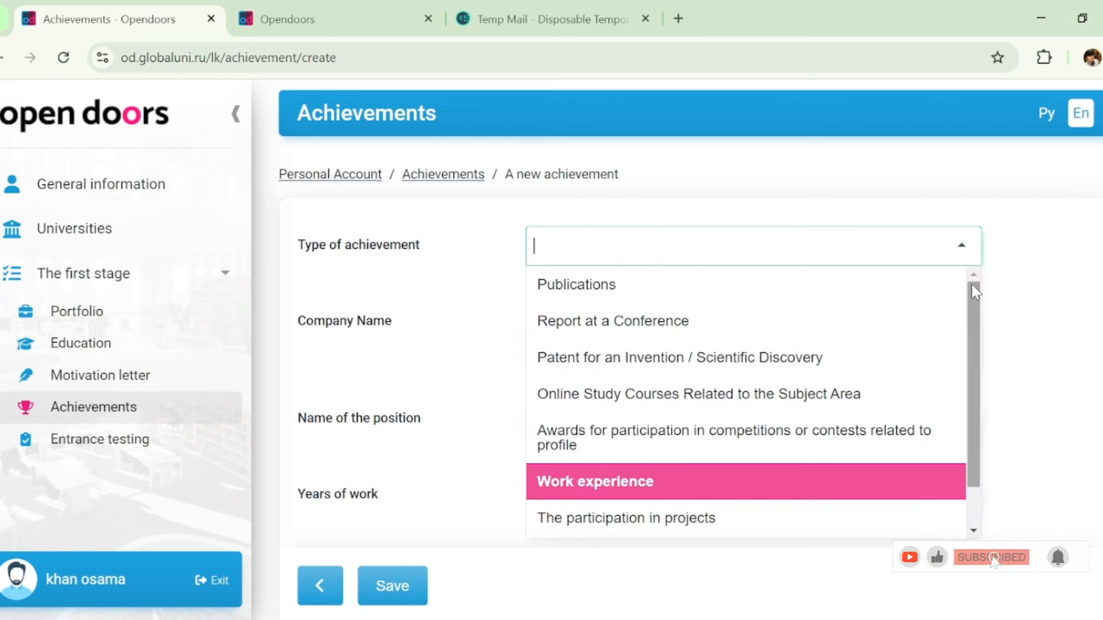
left_click(857, 287)
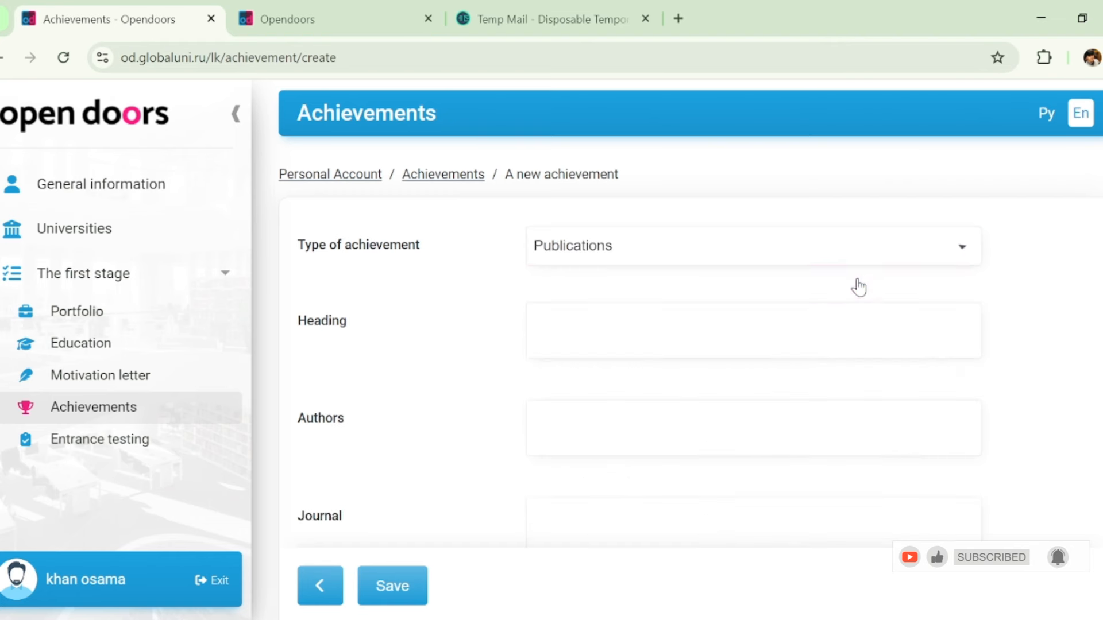
scroll(689, 327, "down", 2)
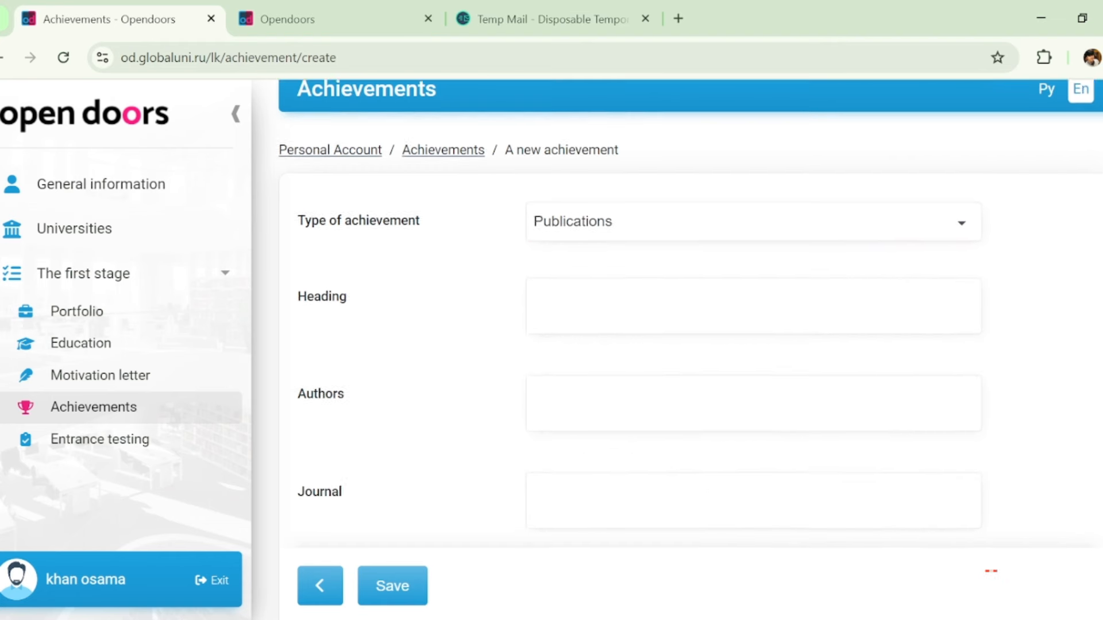
scroll(1039, 266, "up", 2)
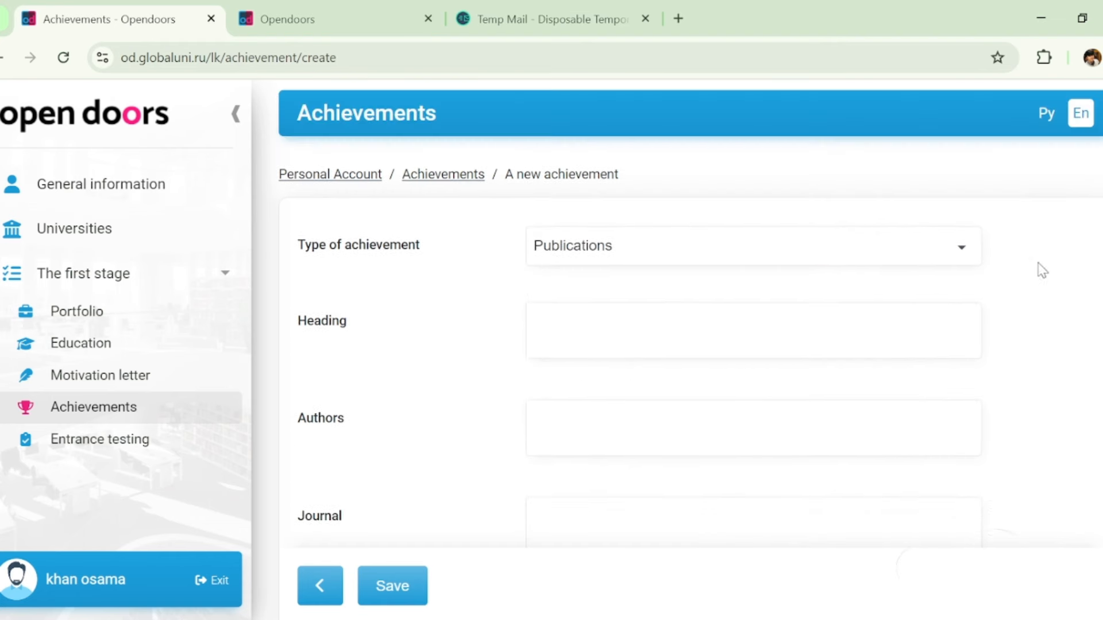
left_click(956, 254)
left_click(908, 395)
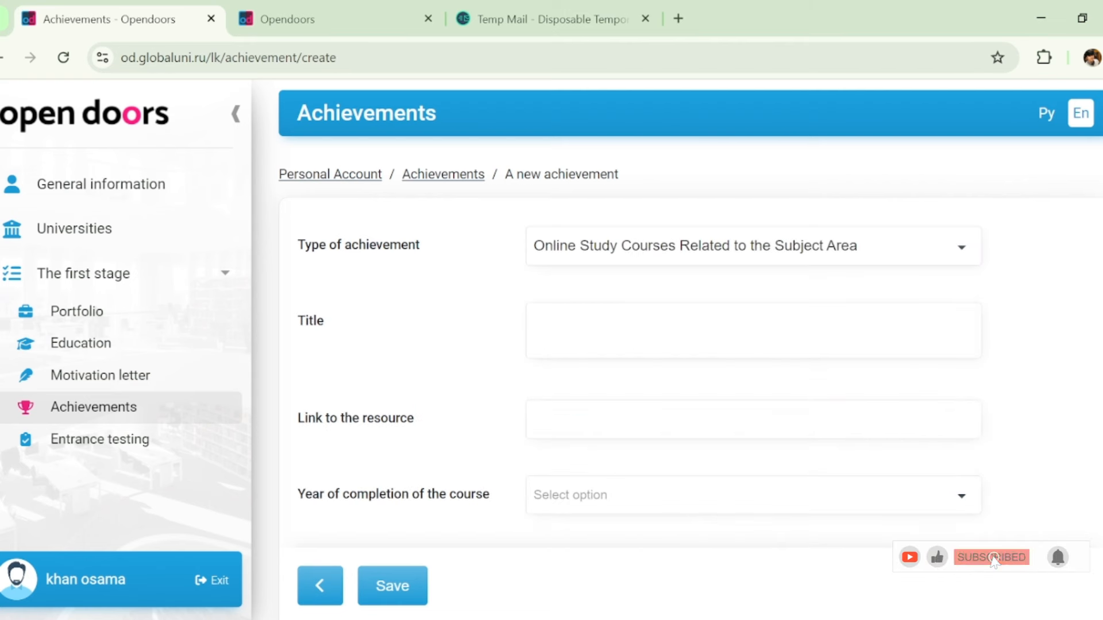
scroll(976, 244, "down", 2)
scroll(690, 345, "up", 2)
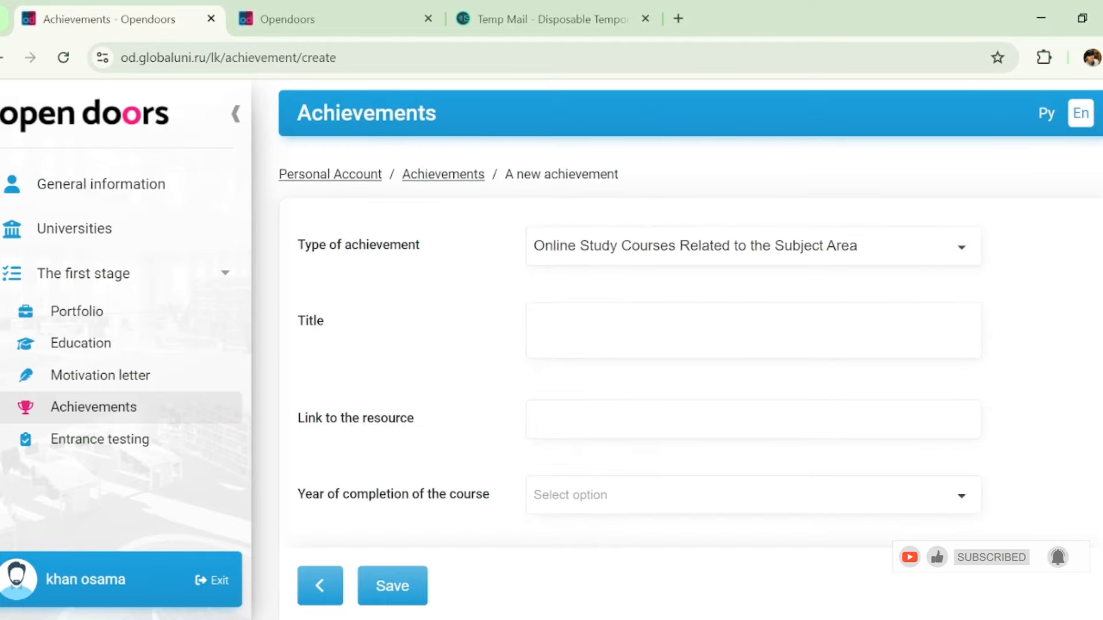
Step: Try the Other awards and certificates type, then discard back to the achievements list
left_click(936, 245)
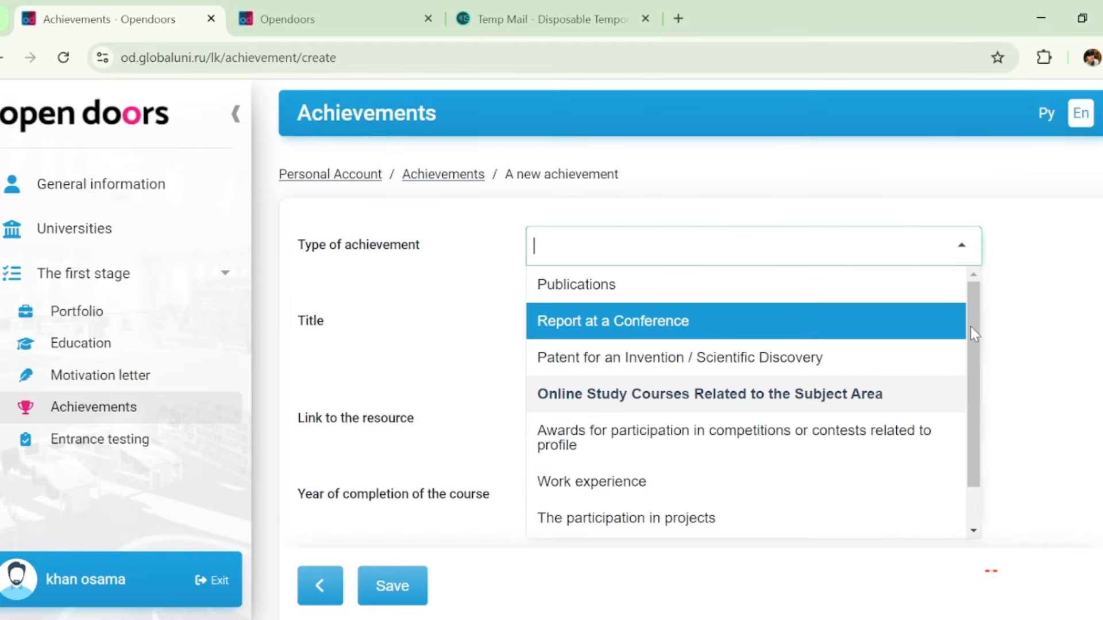
scroll(970, 343, "down", 1)
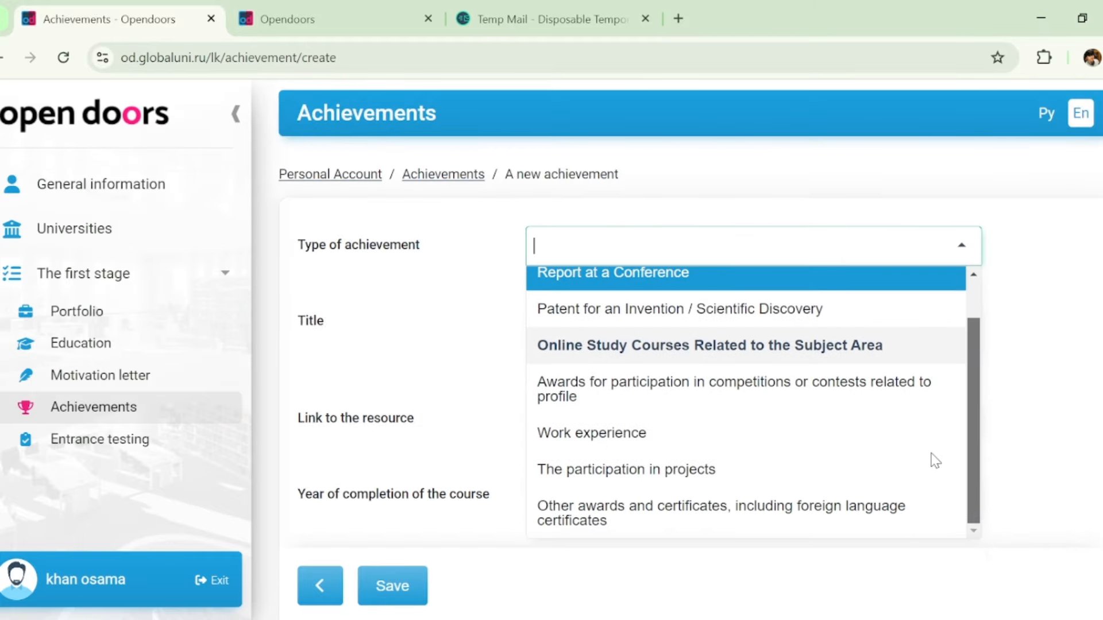
left_click(838, 518)
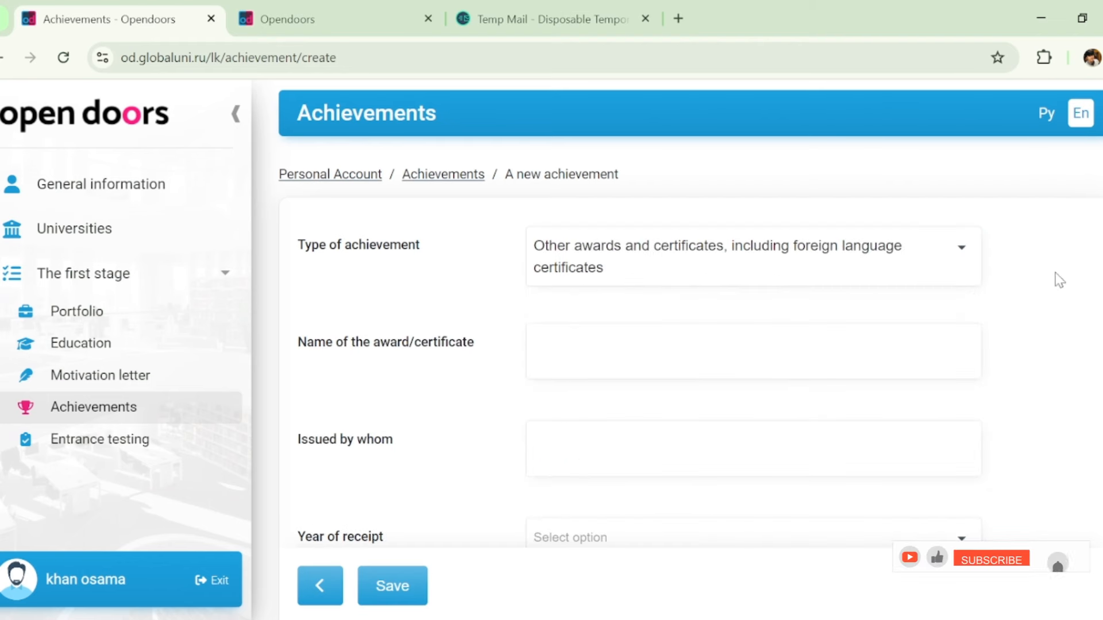
scroll(1091, 401, "down", 3)
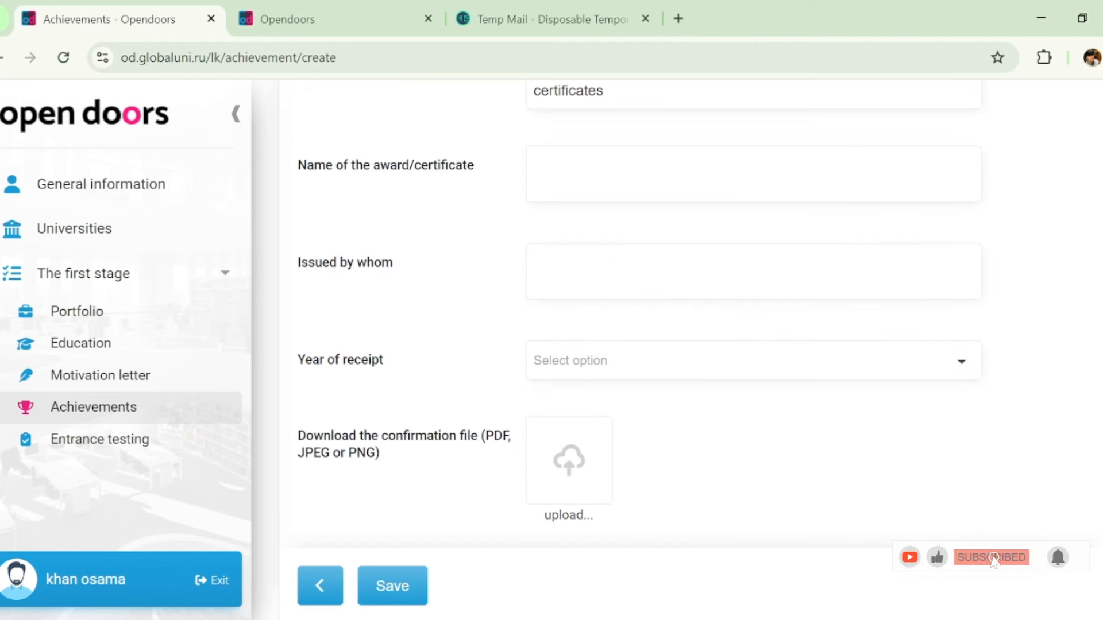
left_click(320, 590)
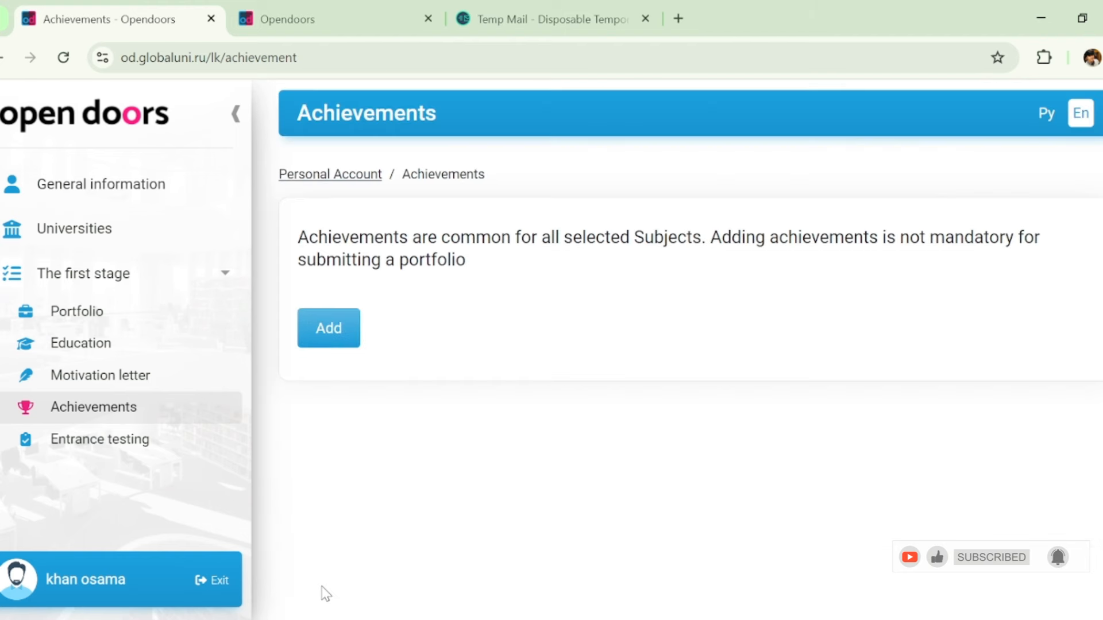
Step: Navigate to the Entrance testing page under The first stage
left_click(156, 452)
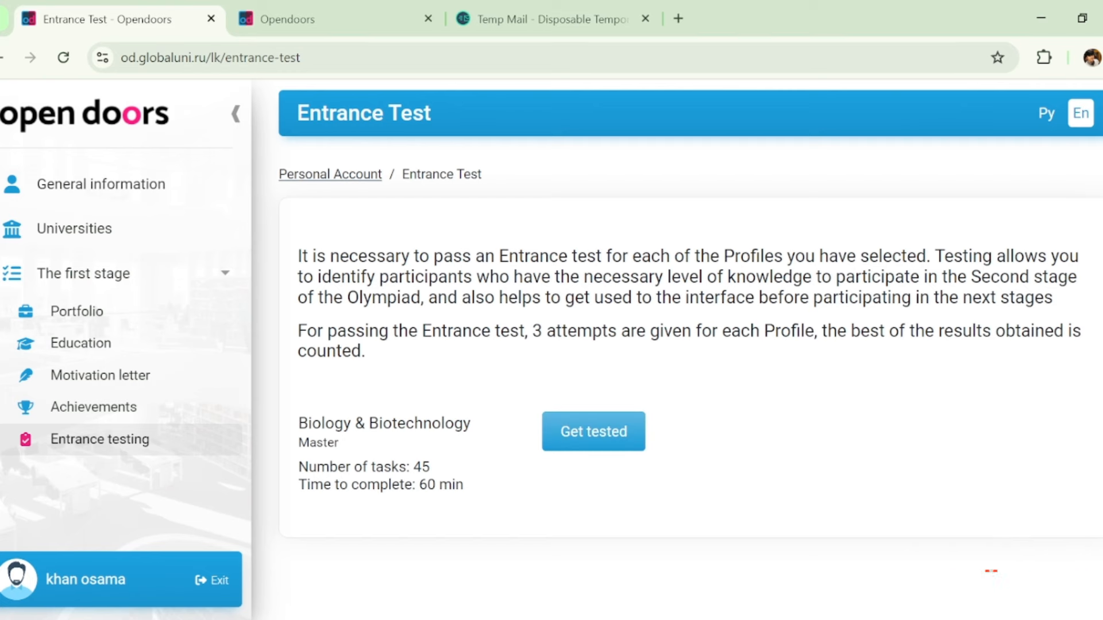
scroll(689, 345, "down", 1)
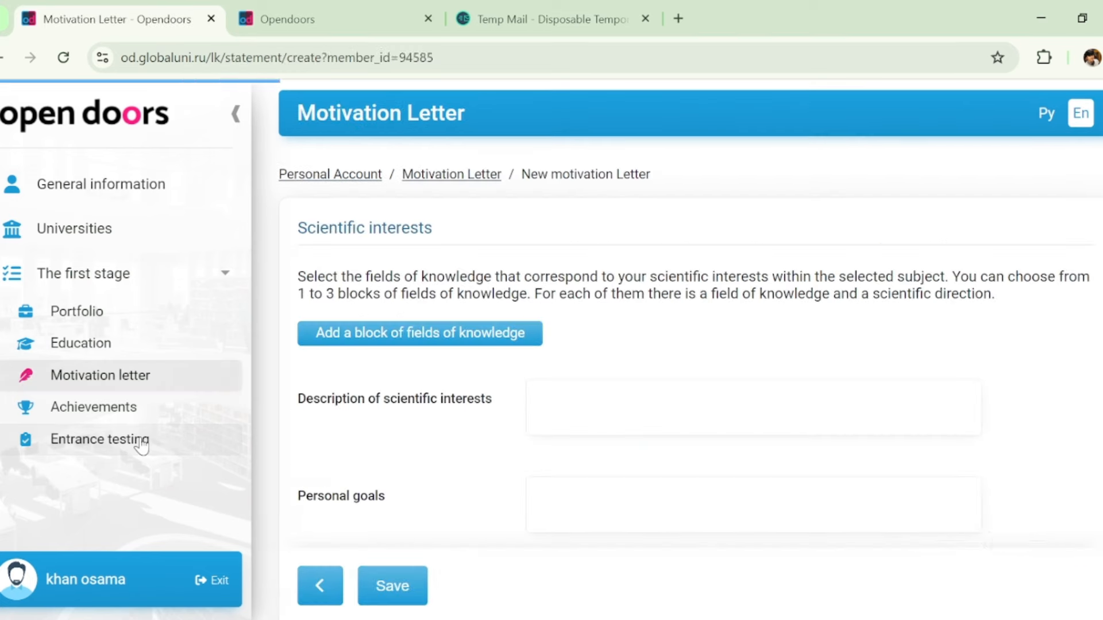
left_click(141, 441)
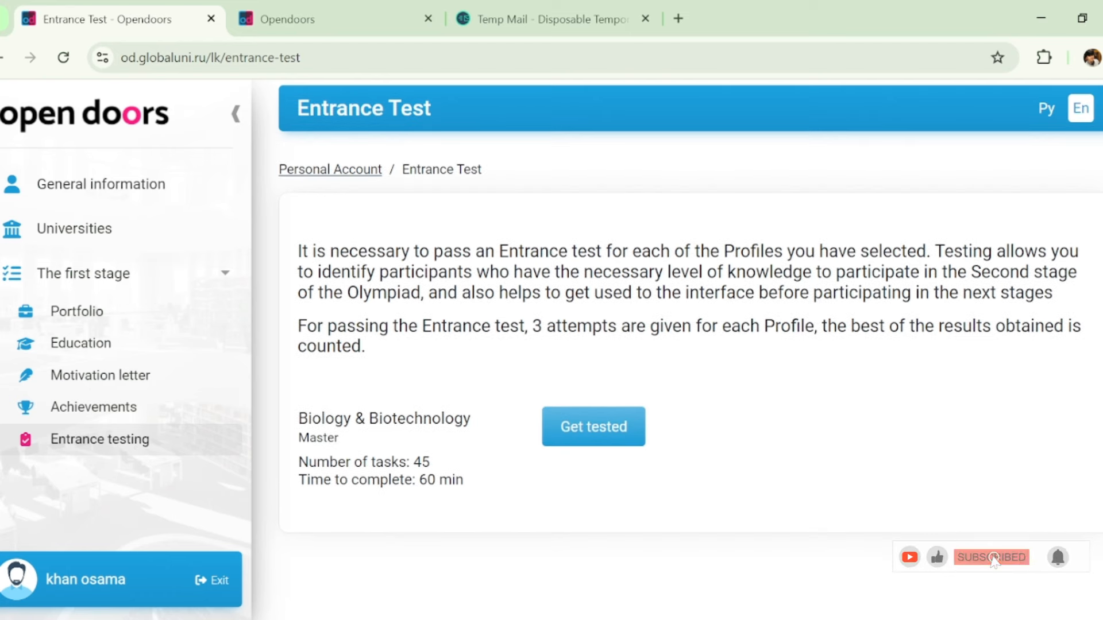
Step: Start the Biology & Biotechnology test and save 'live non-pathogenic microorganisms' for task 1
left_click(576, 443)
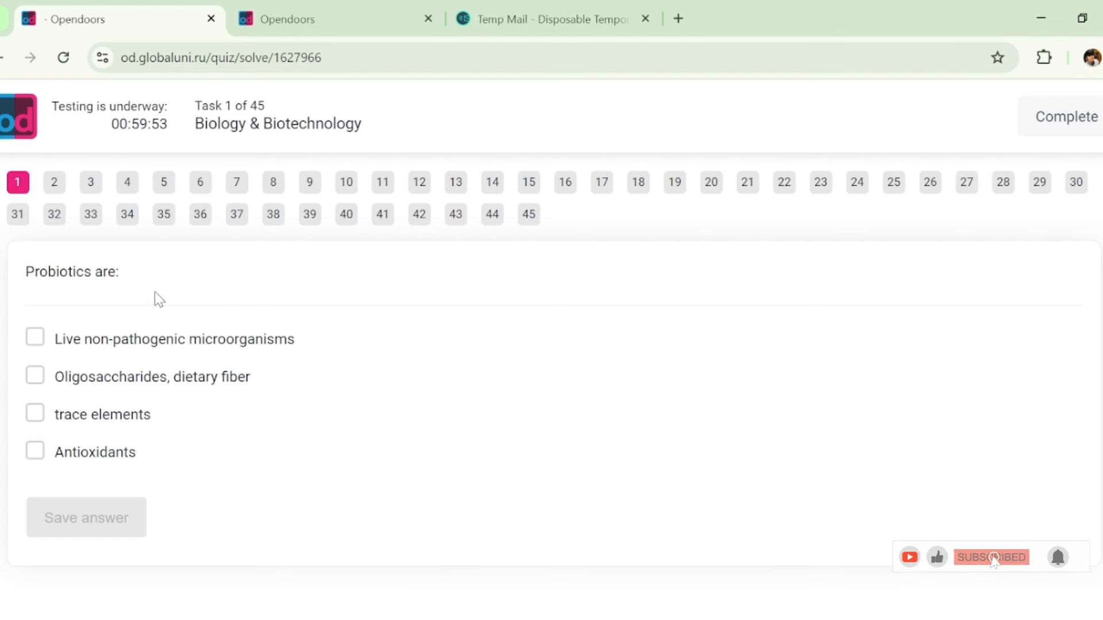
left_click(159, 346)
left_click(94, 524)
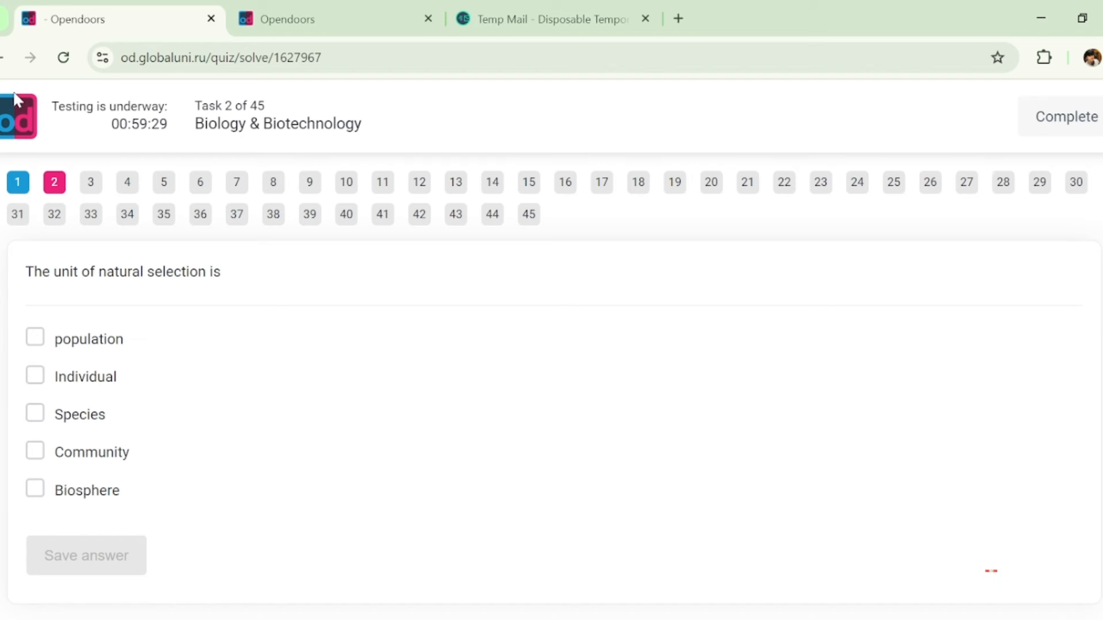
Step: Go back twice to the motivation letter form and collapse the first stage sub-pages
left_click(3, 59)
left_click(3, 60)
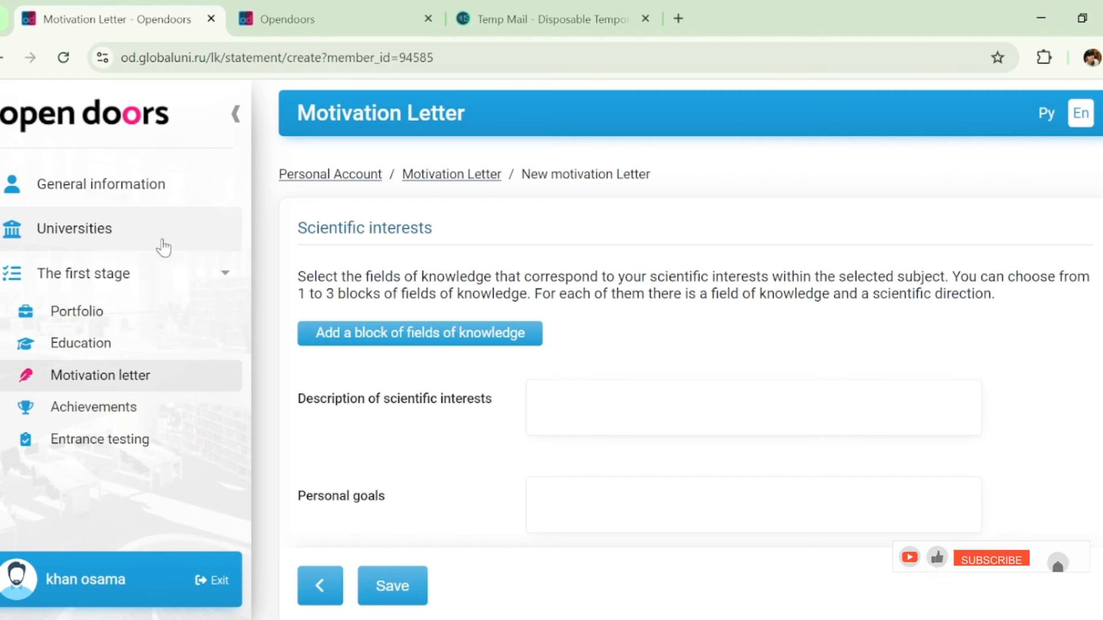
left_click(165, 293)
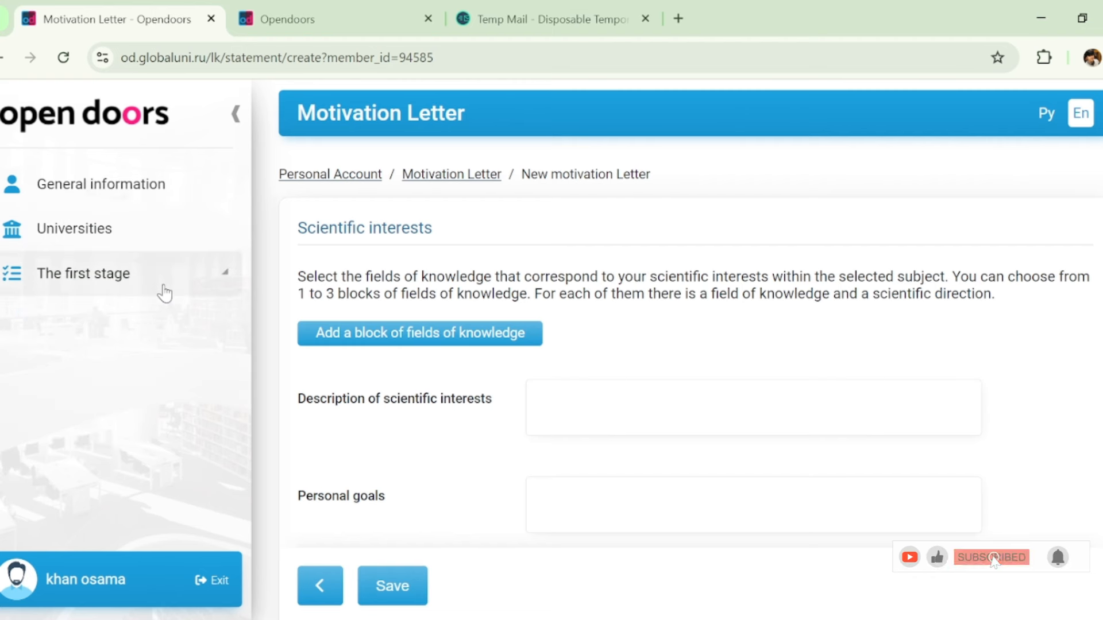